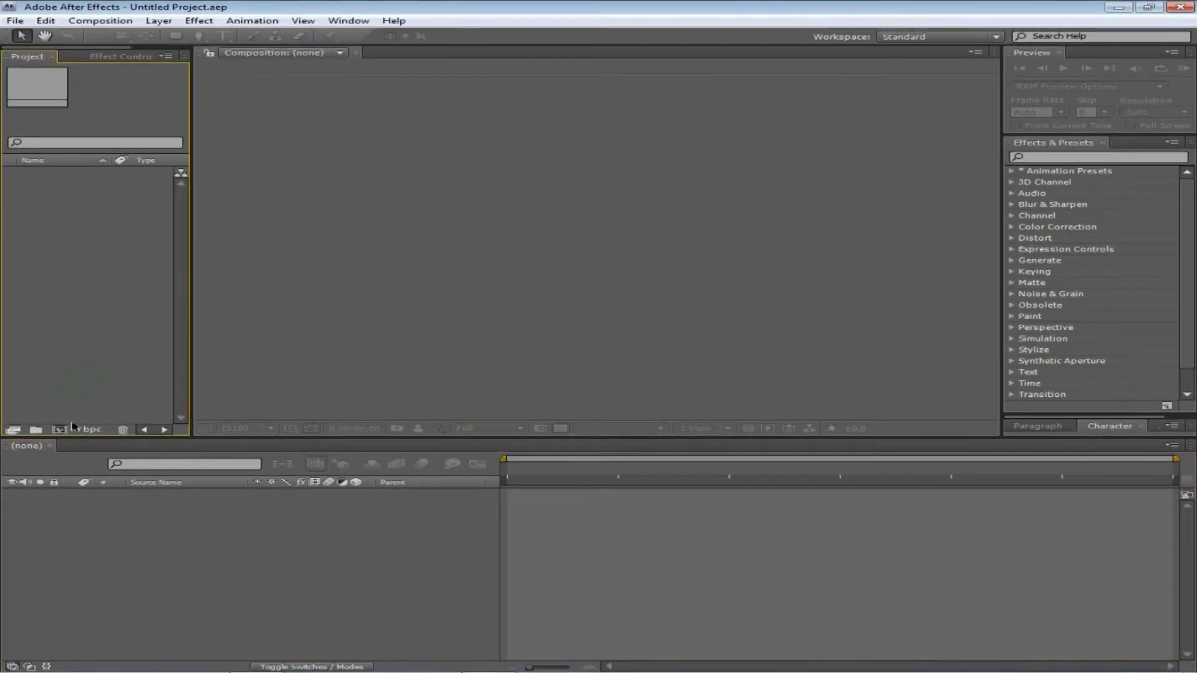
# Step: Start a new composition at 1280×720 px with a 10-second duration
pyautogui.click(67, 428)
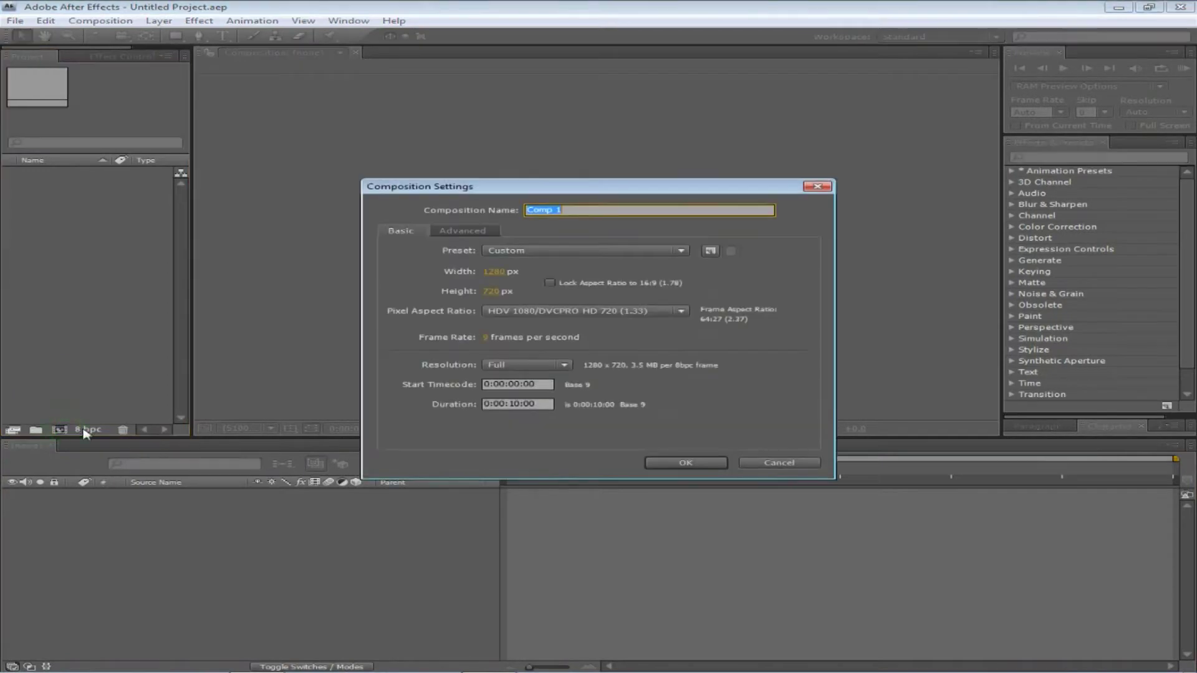
# Step: Create Comp 1, add the parchment JPEG as a layer, and zoom the viewer to 12.5%
pyautogui.press('Return')
pyautogui.moveTo(69, 580); pyautogui.dragTo(67, 564)
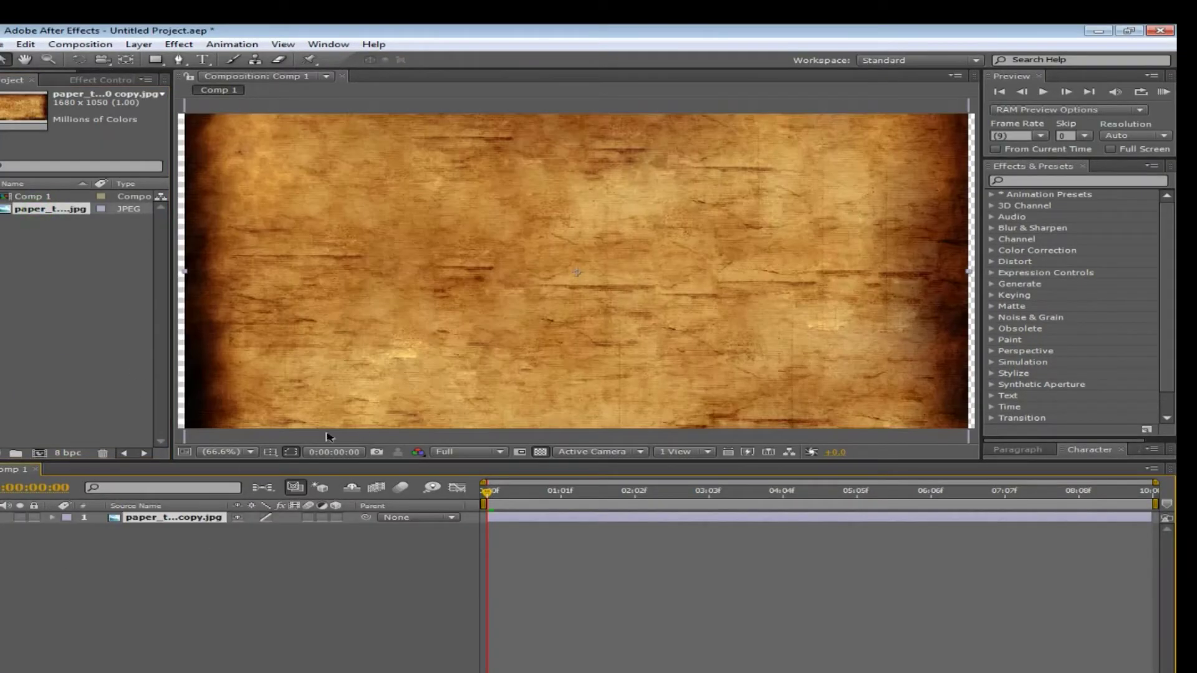
pyautogui.click(248, 451)
pyautogui.click(249, 209)
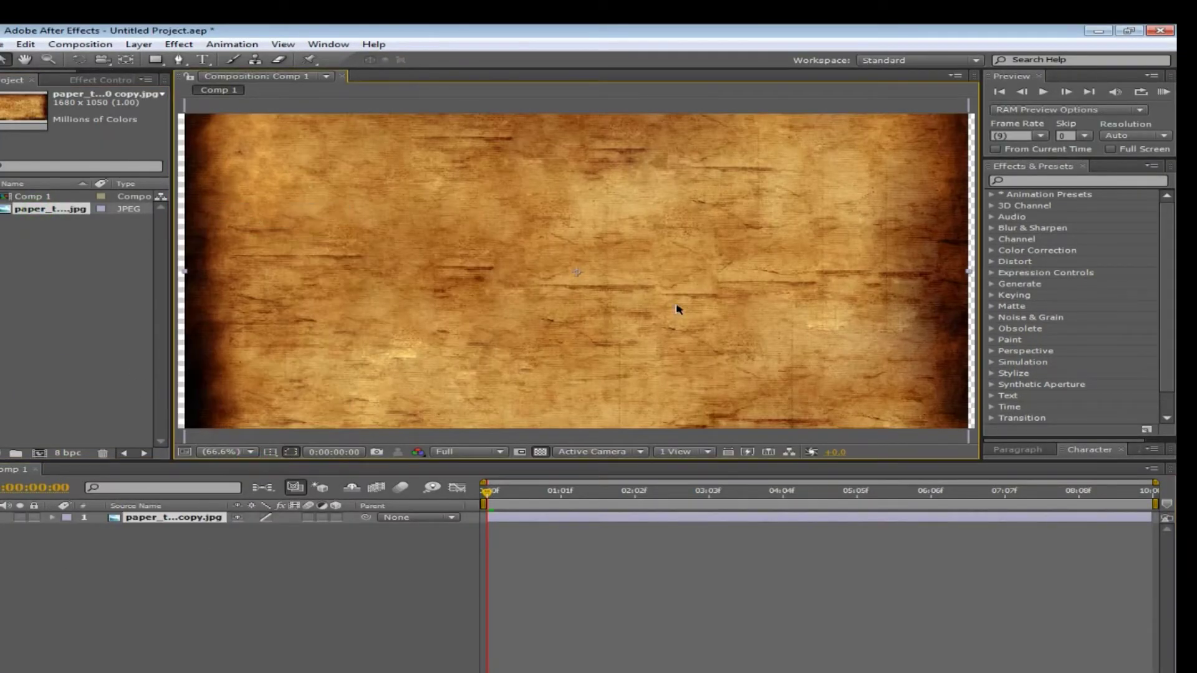
pyautogui.click(250, 452)
pyautogui.click(266, 298)
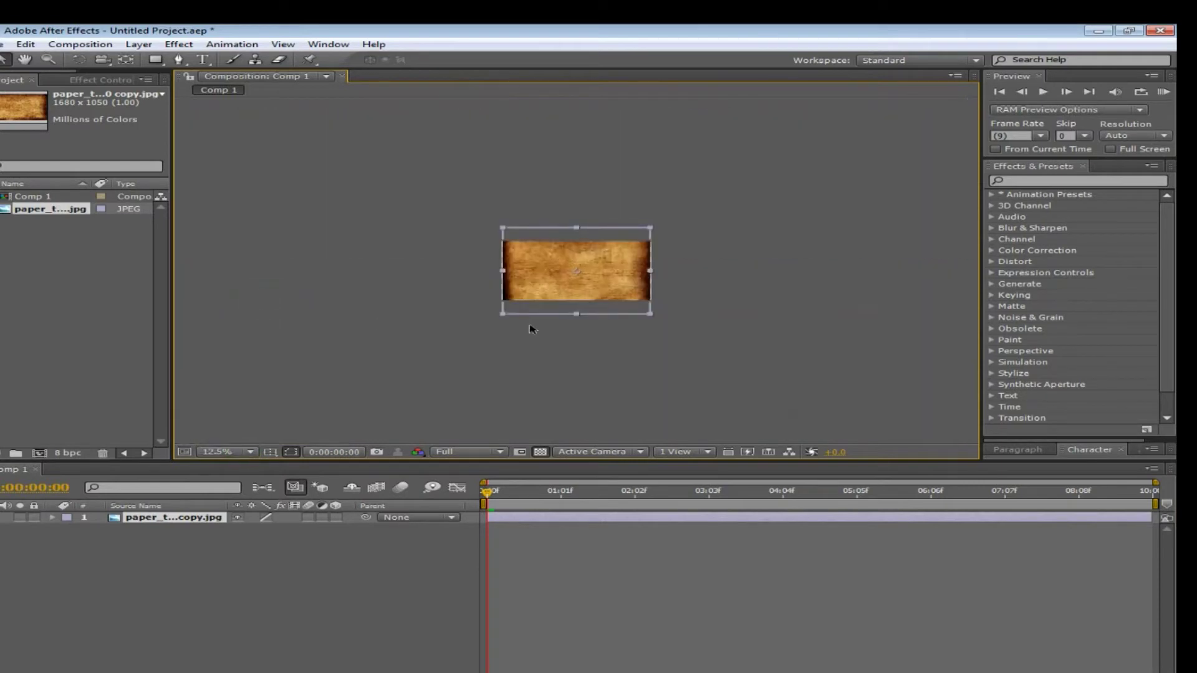
# Step: Scale the parchment layer with its handles to fill the frame, then fit the viewer
pyautogui.moveTo(579, 229); pyautogui.dragTo(582, 242)
pyautogui.moveTo(652, 276); pyautogui.dragTo(655, 276)
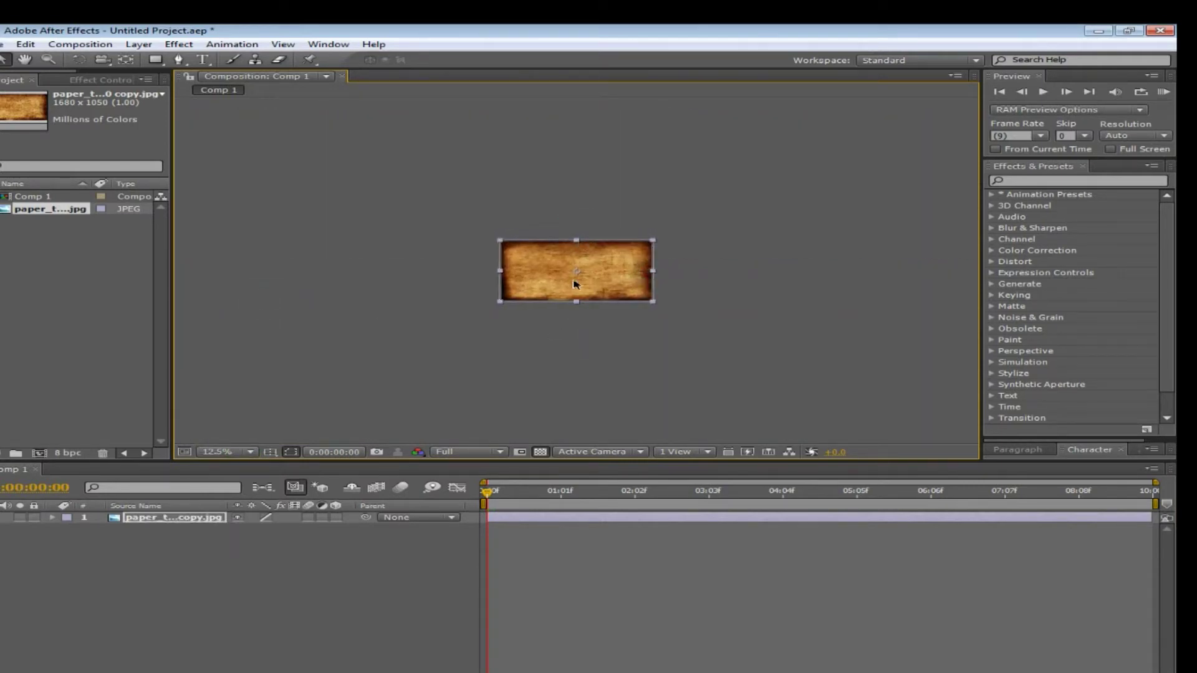
pyautogui.click(527, 361)
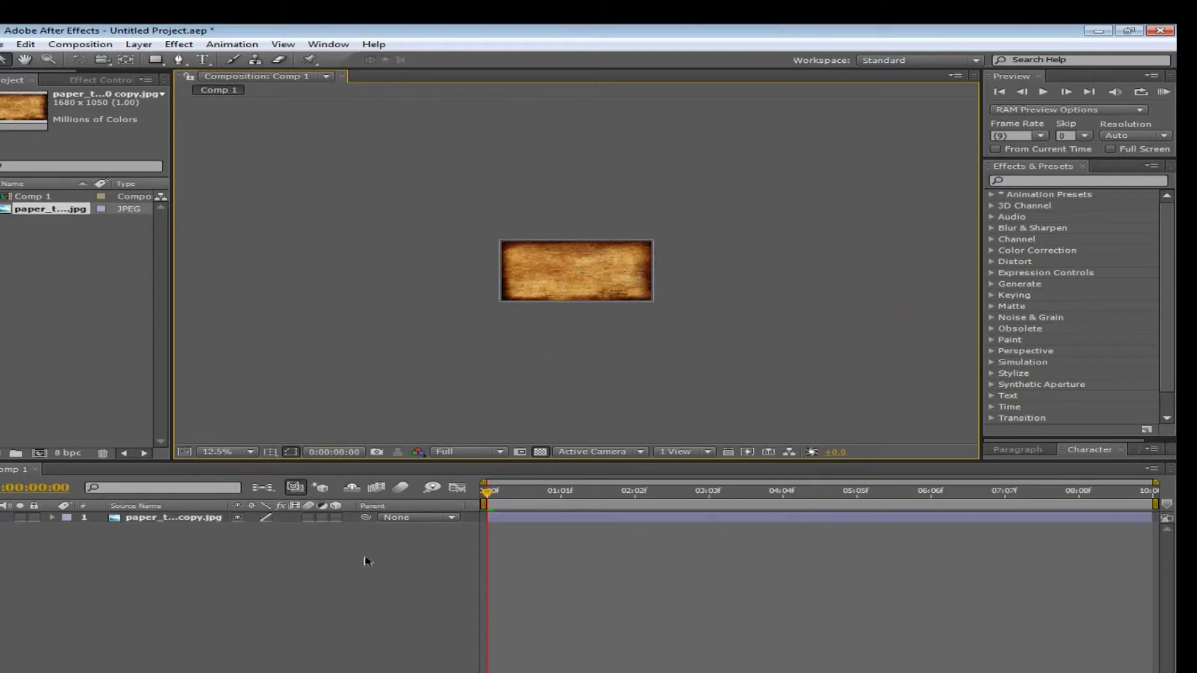
pyautogui.click(249, 451)
pyautogui.click(262, 215)
pyautogui.click(310, 536)
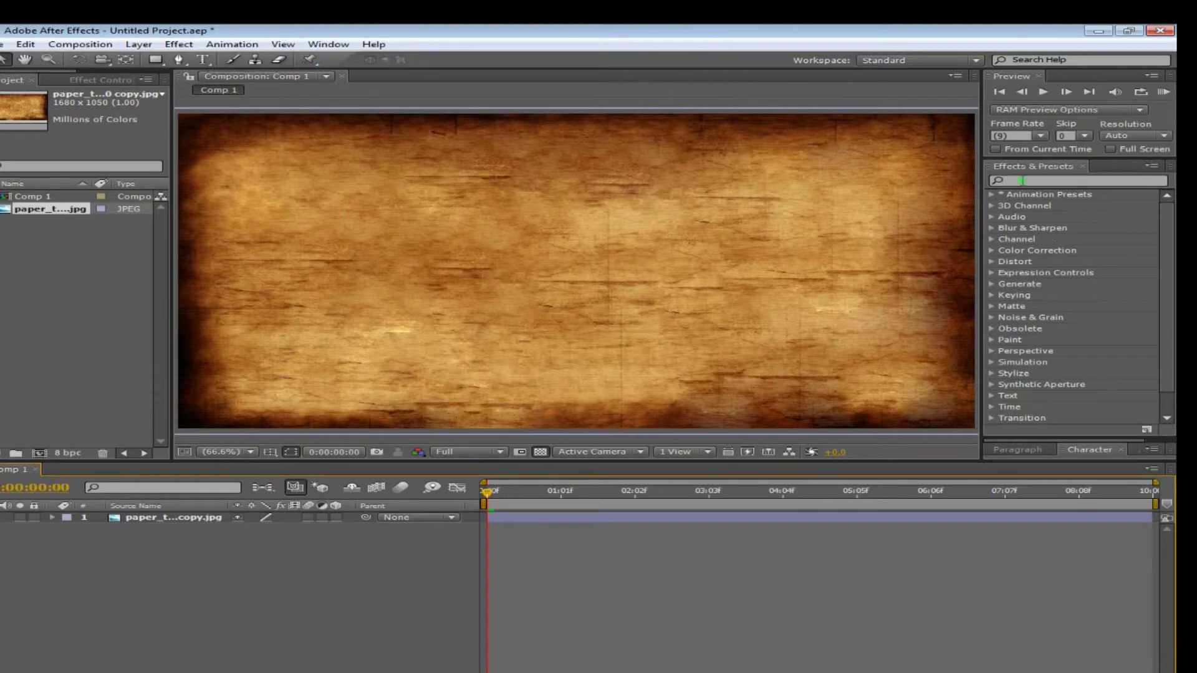
pyautogui.rightClick(204, 561)
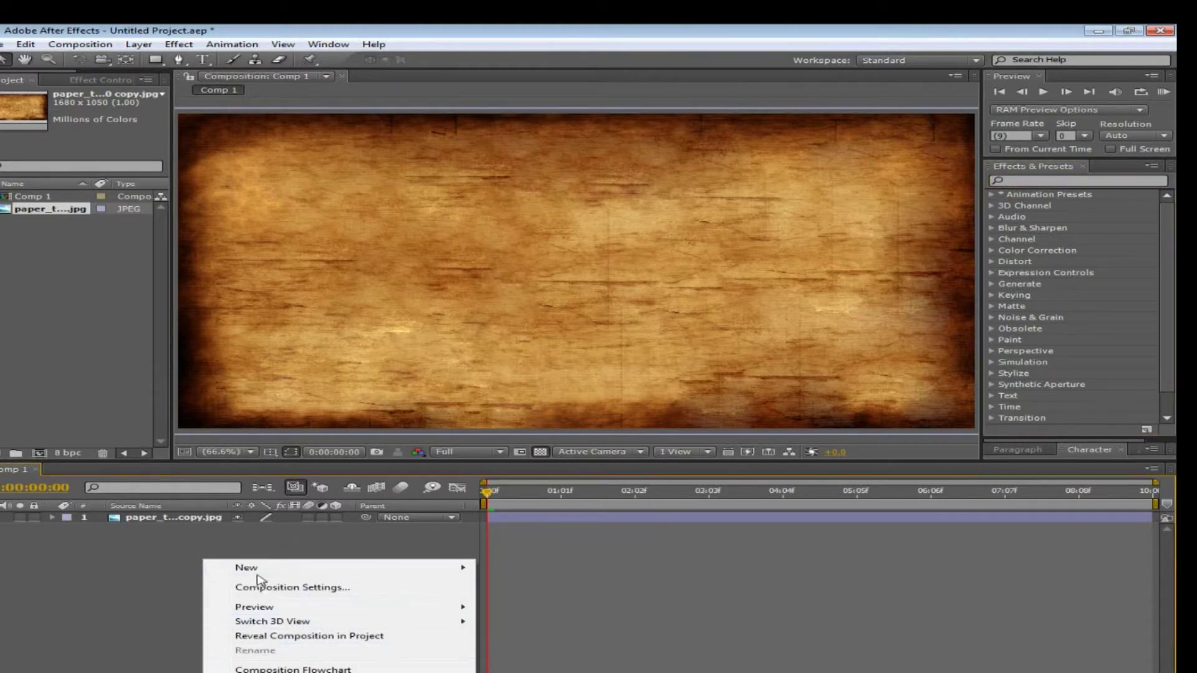
# Step: Add a new text layer with the title 'Nurgraphics Tutorial'
pyautogui.moveTo(259, 567)
pyautogui.click(548, 467)
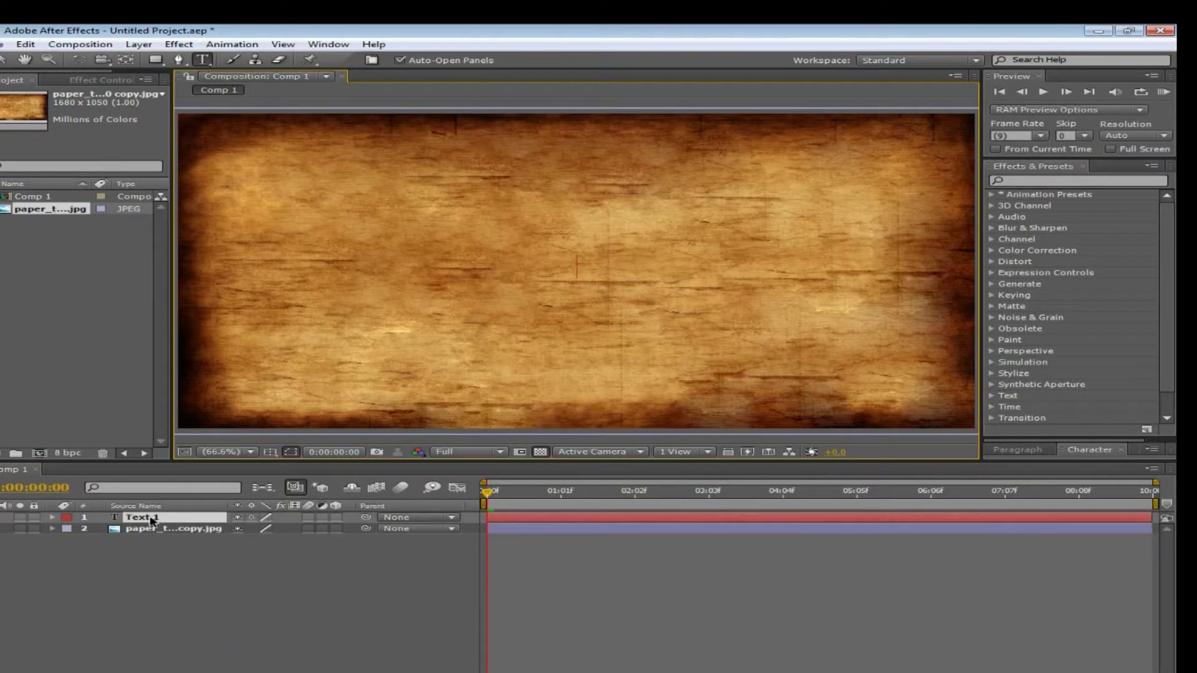
pyautogui.write('S')
pyautogui.write('ur')
pyautogui.write('graphics')
pyautogui.write('s')
pyautogui.write(' T')
pyautogui.write('utorial')
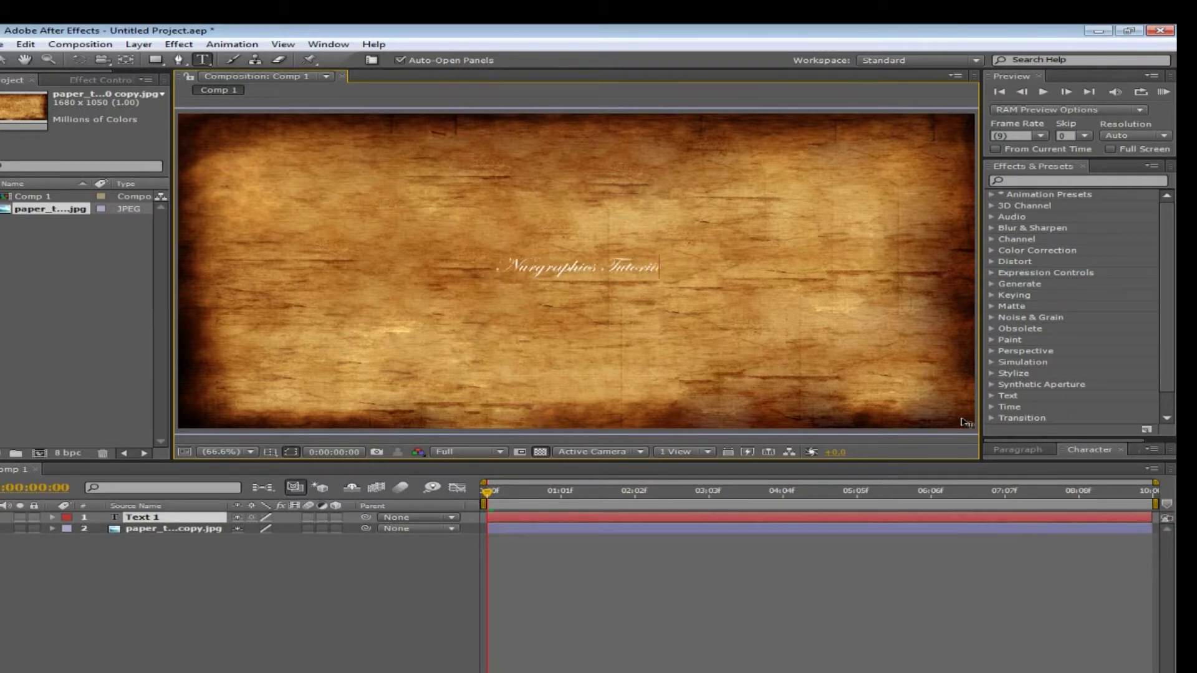
# Step: Enlarge the whole title to a 123 px font size
pyautogui.tripleClick(650, 269)
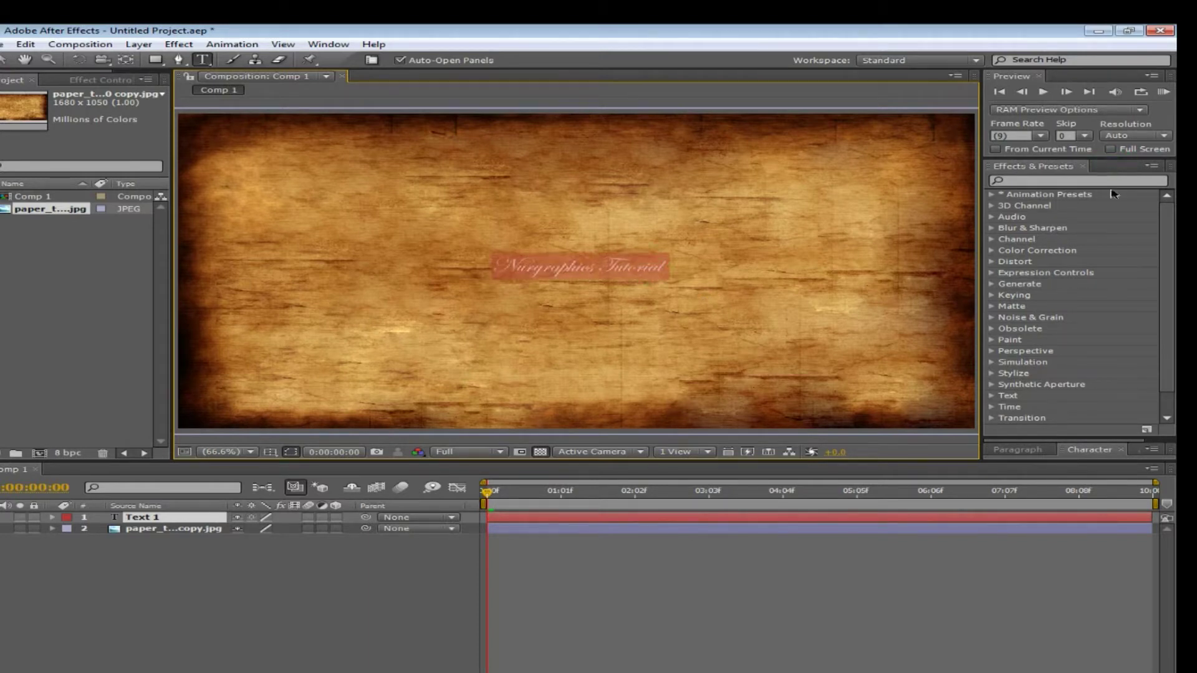
pyautogui.moveTo(1089, 444); pyautogui.dragTo(1100, 308)
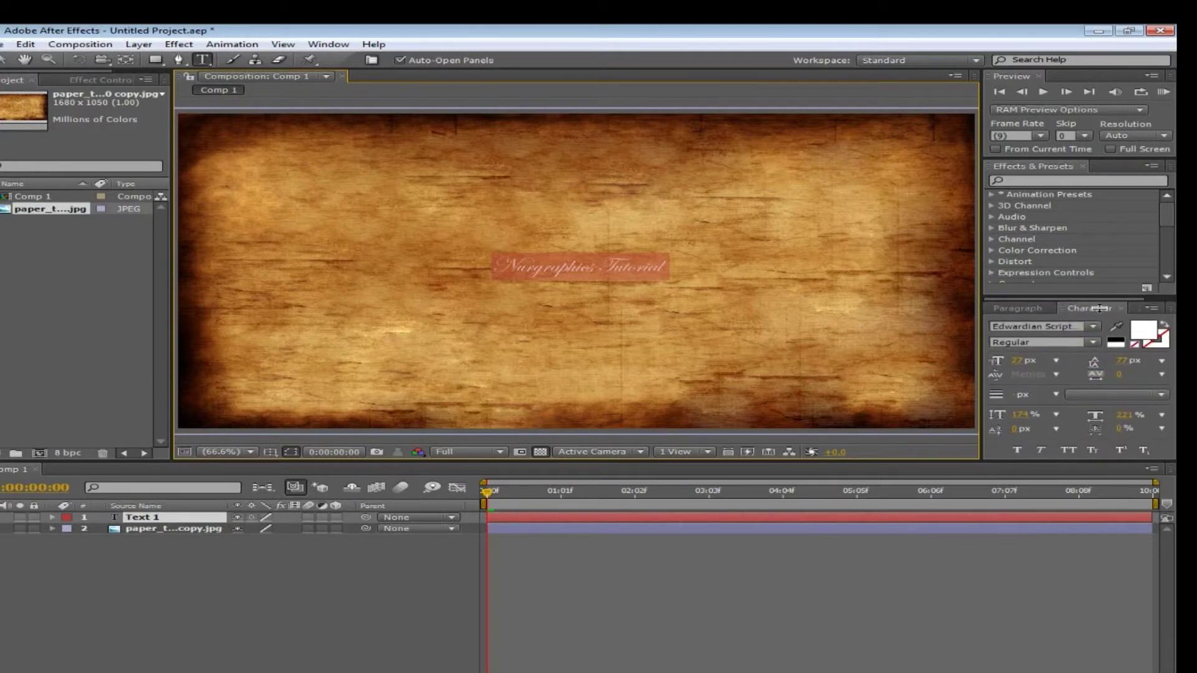
pyautogui.moveTo(1017, 360)
pyautogui.mouseDown()
pyautogui.moveTo(1074, 351)
pyautogui.moveTo(1058, 310)
pyautogui.mouseUp()
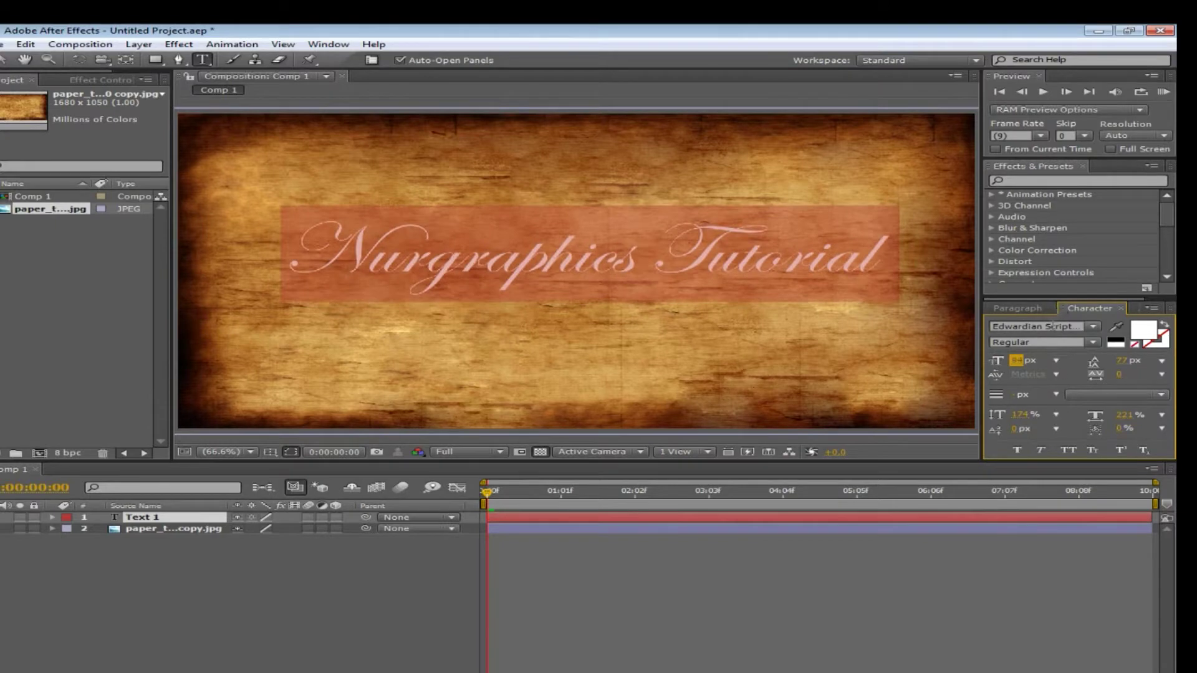
pyautogui.click(1139, 308)
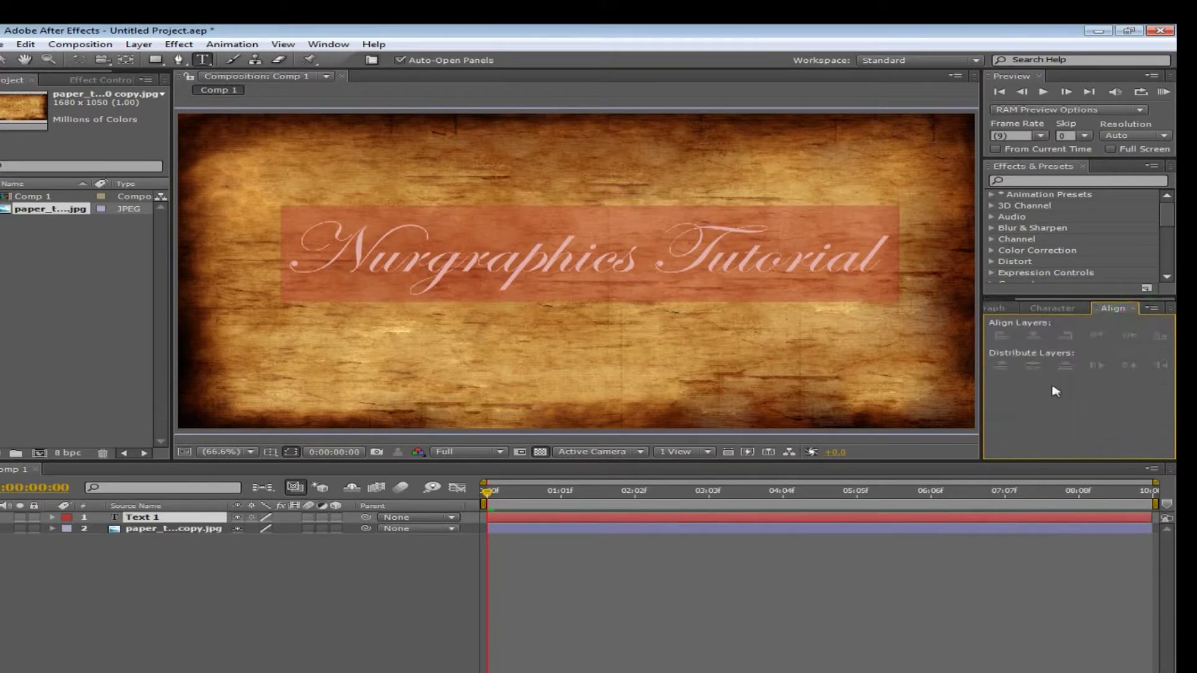
pyautogui.click(320, 566)
# Step: Centre the title layer horizontally and vertically in the composition
pyautogui.click(161, 517)
pyautogui.click(1033, 335)
pyautogui.click(1129, 335)
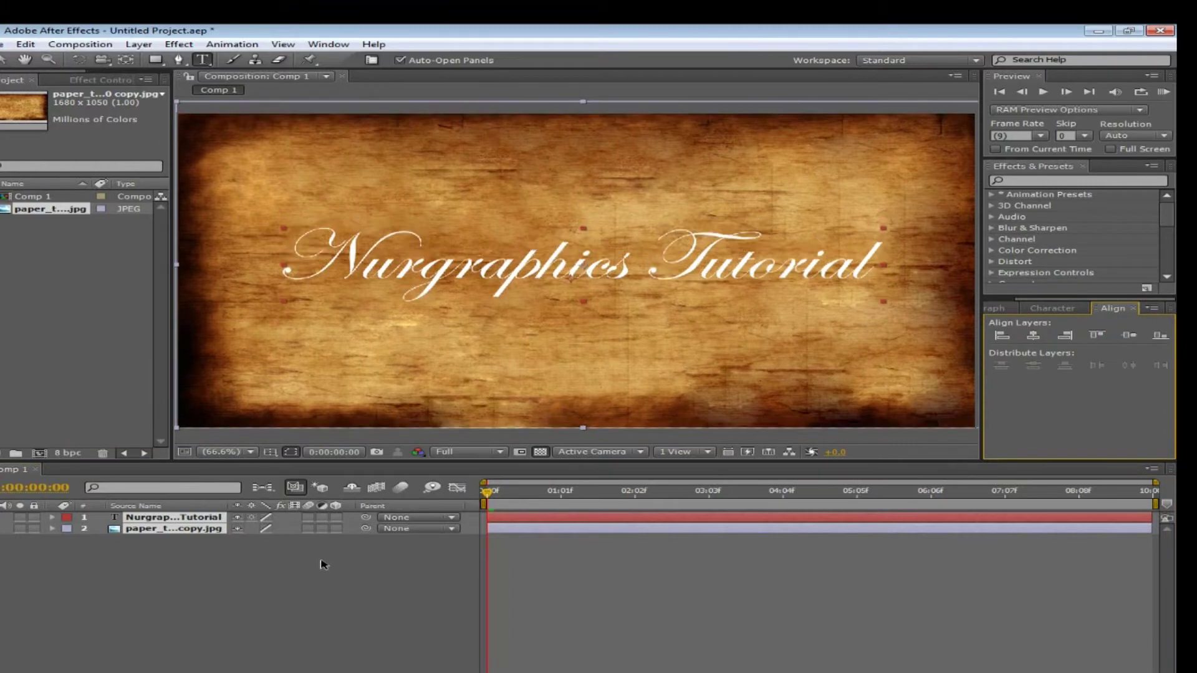
pyautogui.click(320, 564)
pyautogui.click(522, 268)
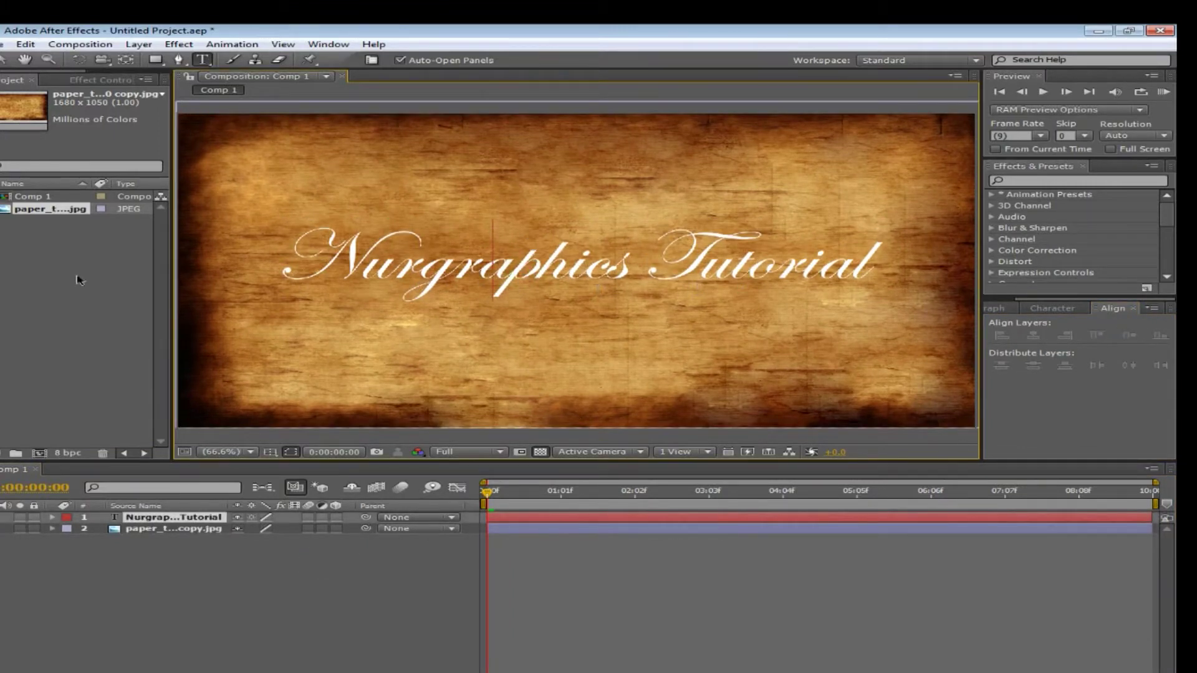
pyautogui.click(4, 59)
pyautogui.click(321, 577)
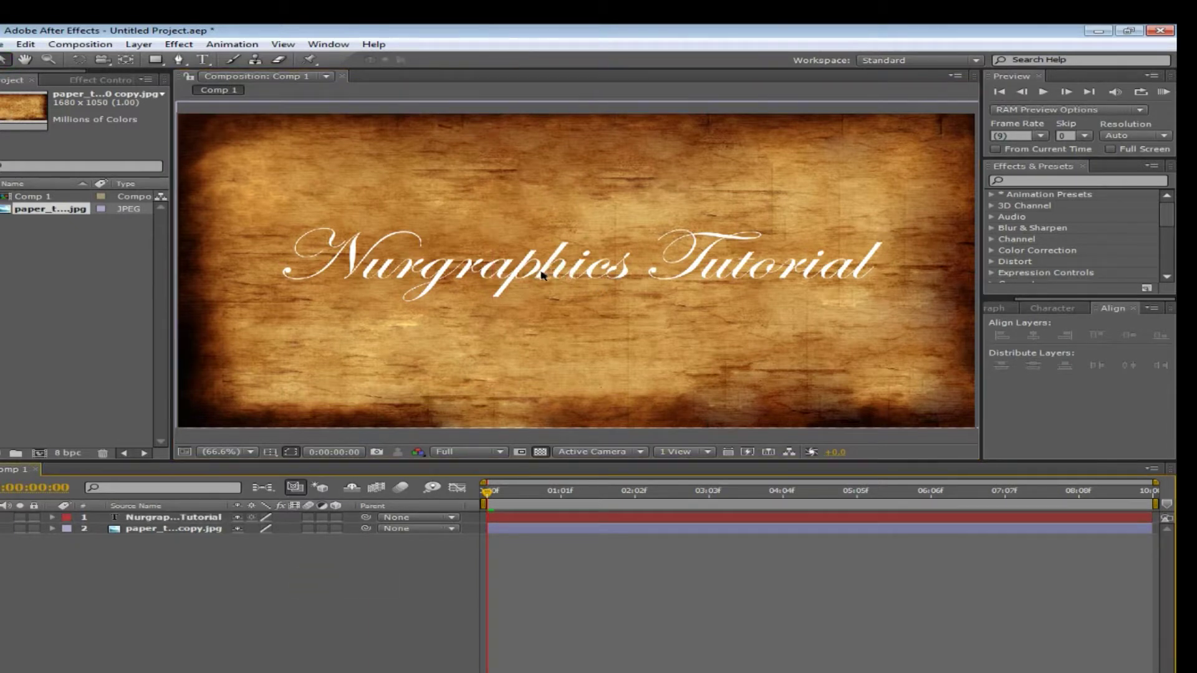
# Step: Create masks from the title text, then search the effects list for 'stroke'
pyautogui.click(171, 518)
pyautogui.rightClick(171, 518)
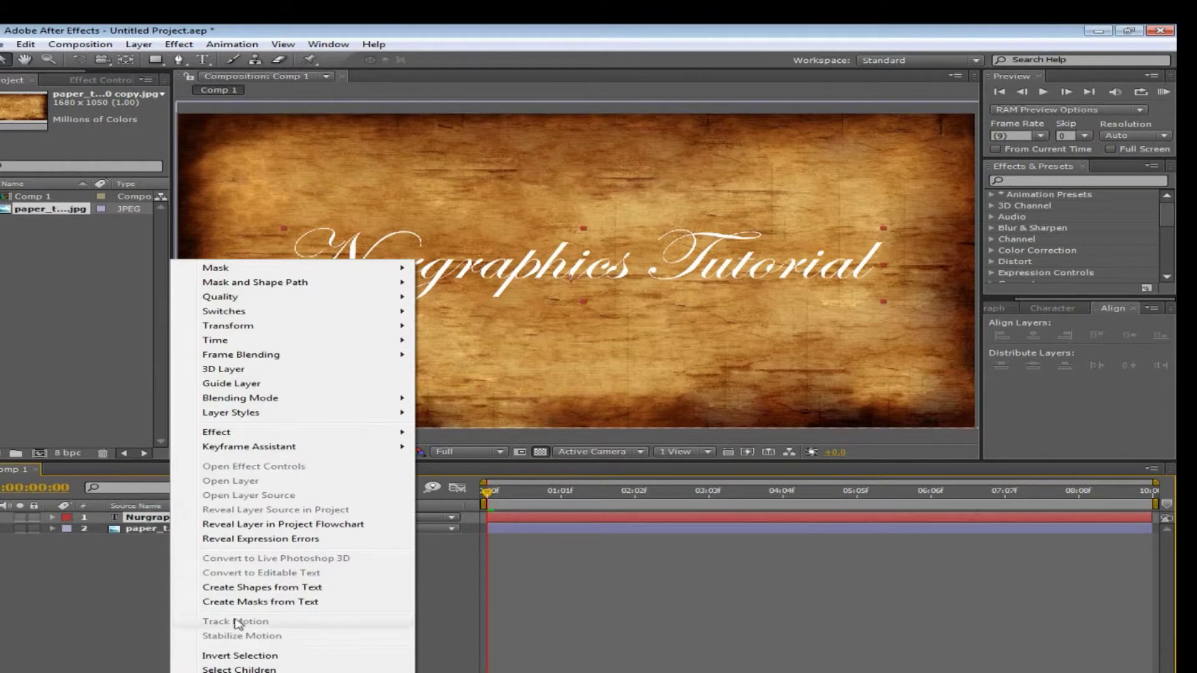
pyautogui.click(244, 603)
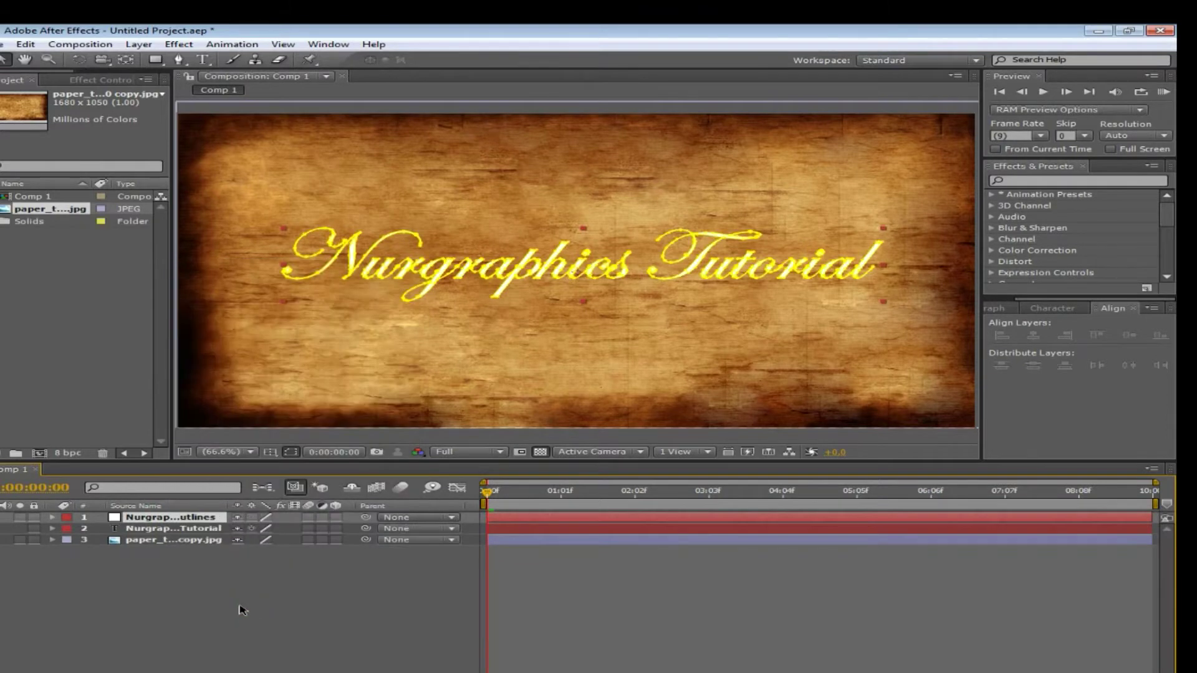
pyautogui.click(243, 613)
pyautogui.click(1047, 181)
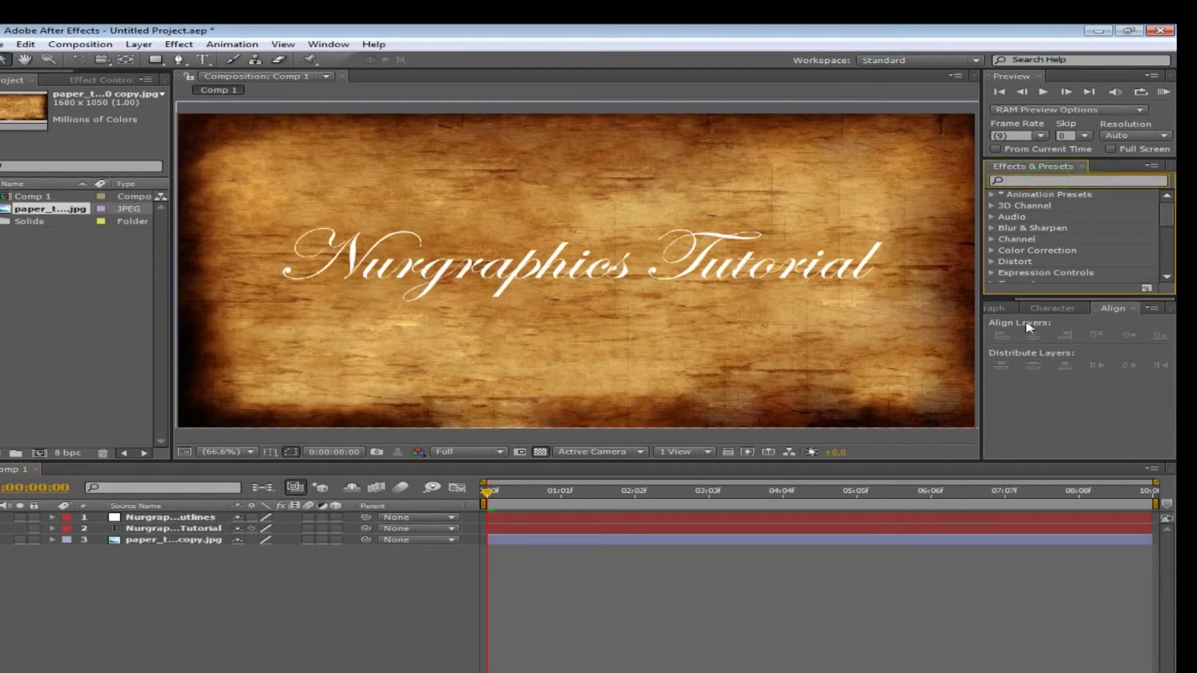
pyautogui.write('stroke')
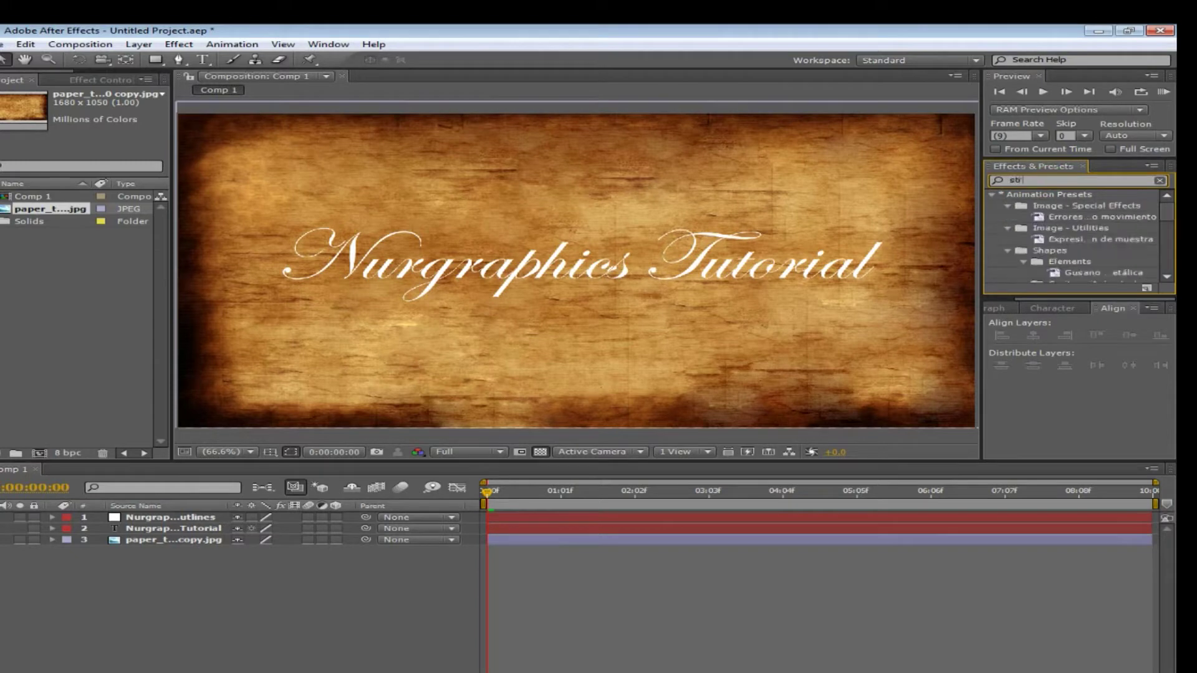
# Step: Apply Stroke to the outlines layer on all masks with Reveal Original Image paint style
pyautogui.moveTo(1047, 205); pyautogui.dragTo(194, 520)
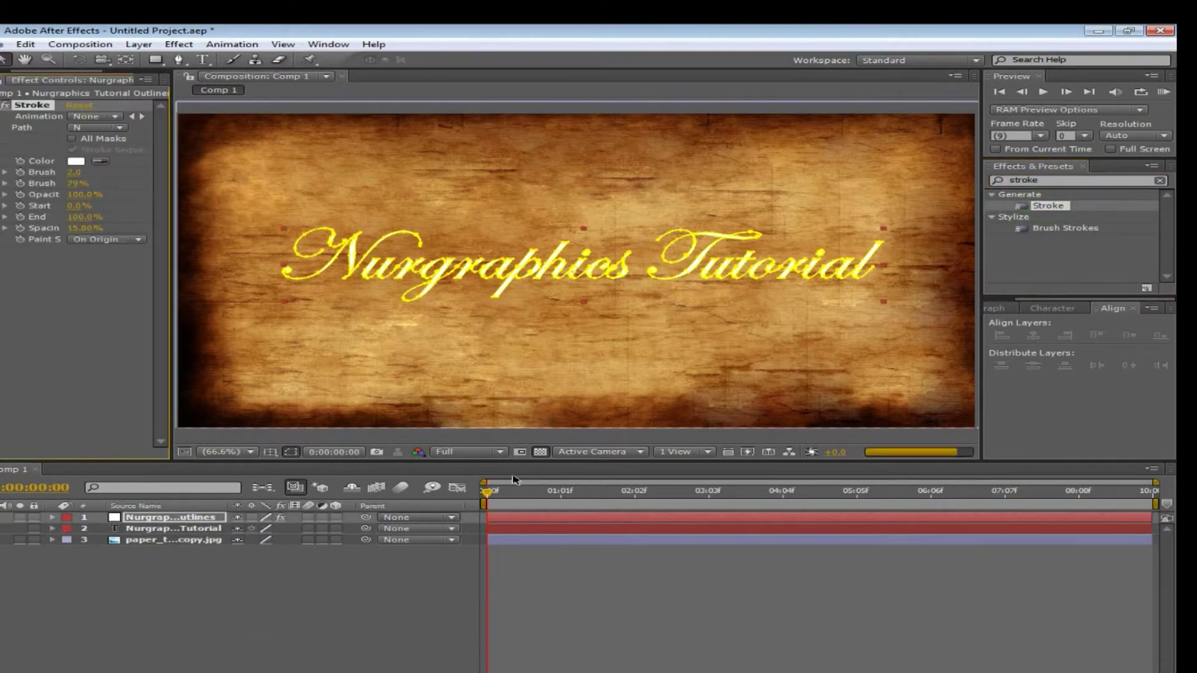
pyautogui.click(74, 138)
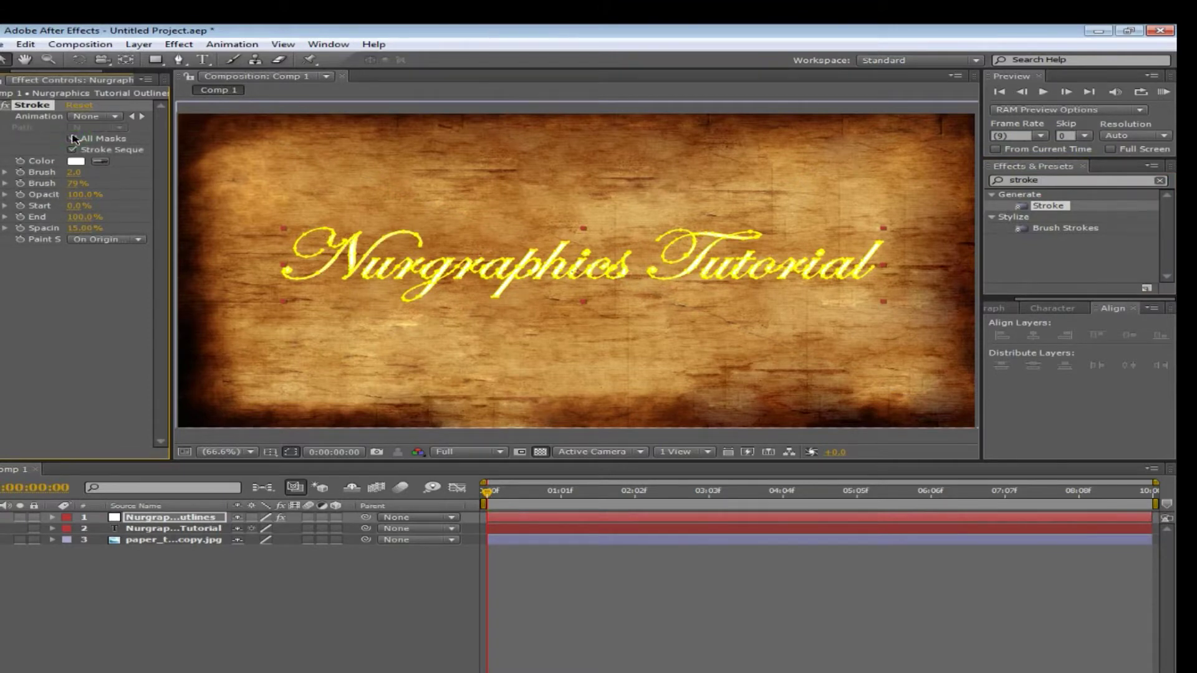
pyautogui.click(137, 239)
pyautogui.click(140, 278)
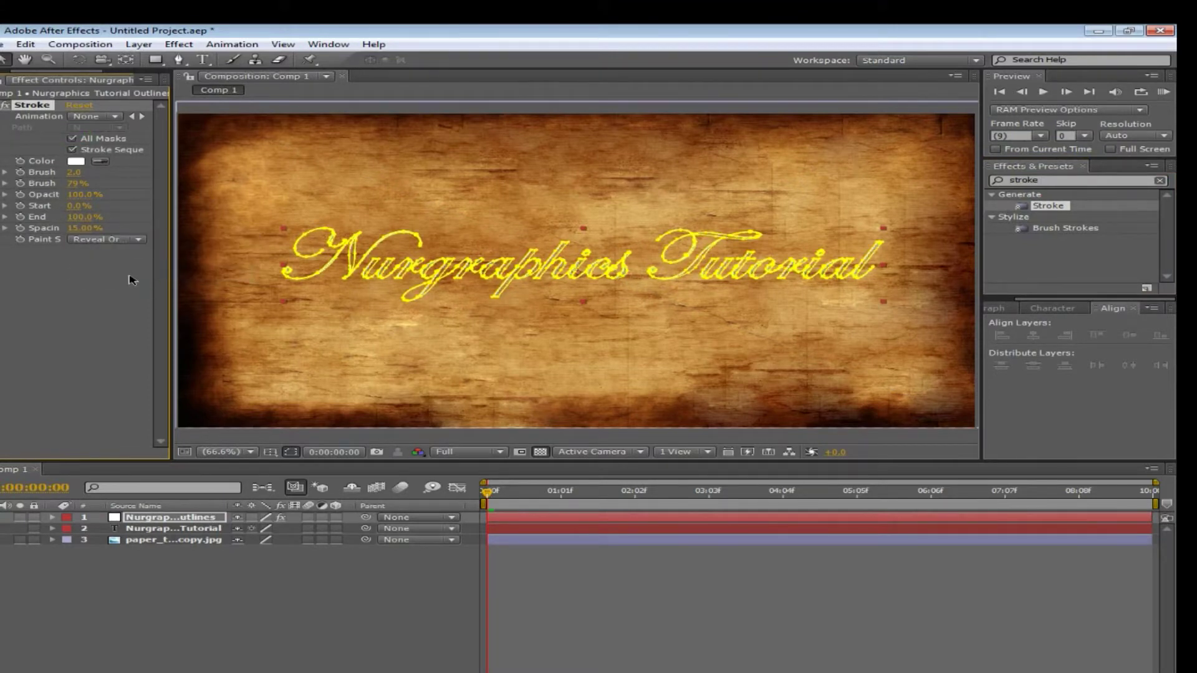
pyautogui.click(121, 282)
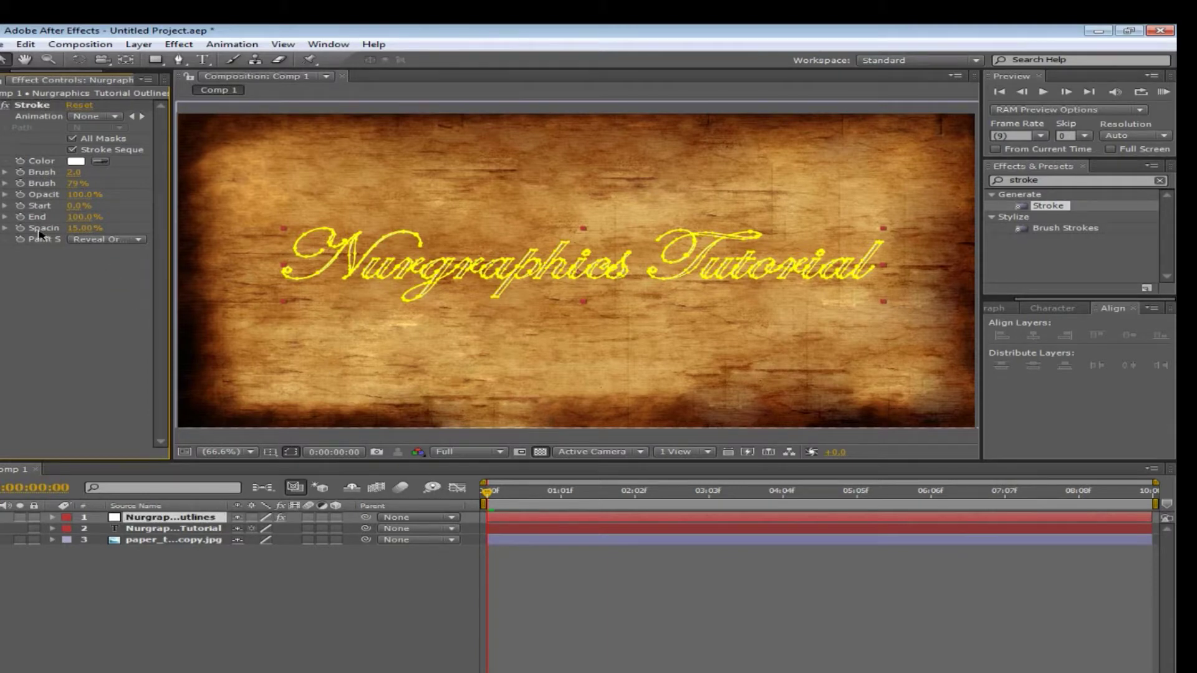
# Step: Keyframe the stroke's End value at about 9 seconds, then return to the start
pyautogui.moveTo(487, 490); pyautogui.dragTo(1078, 542)
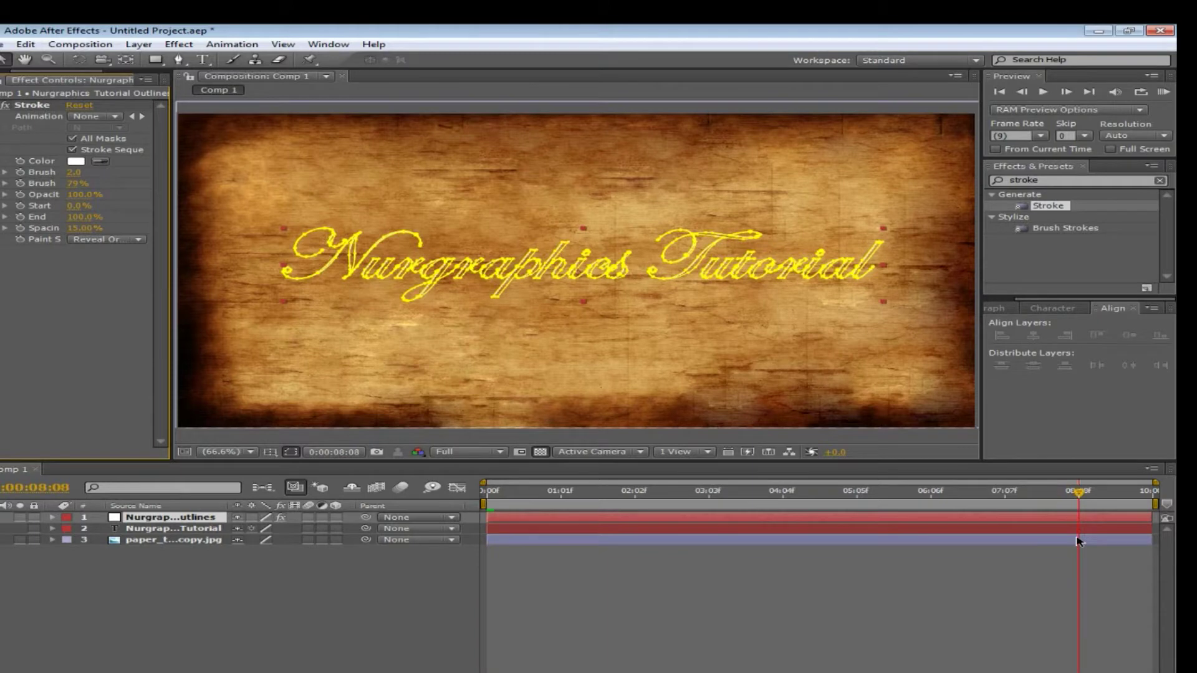
pyautogui.click(20, 218)
pyautogui.moveTo(1079, 496); pyautogui.dragTo(487, 497)
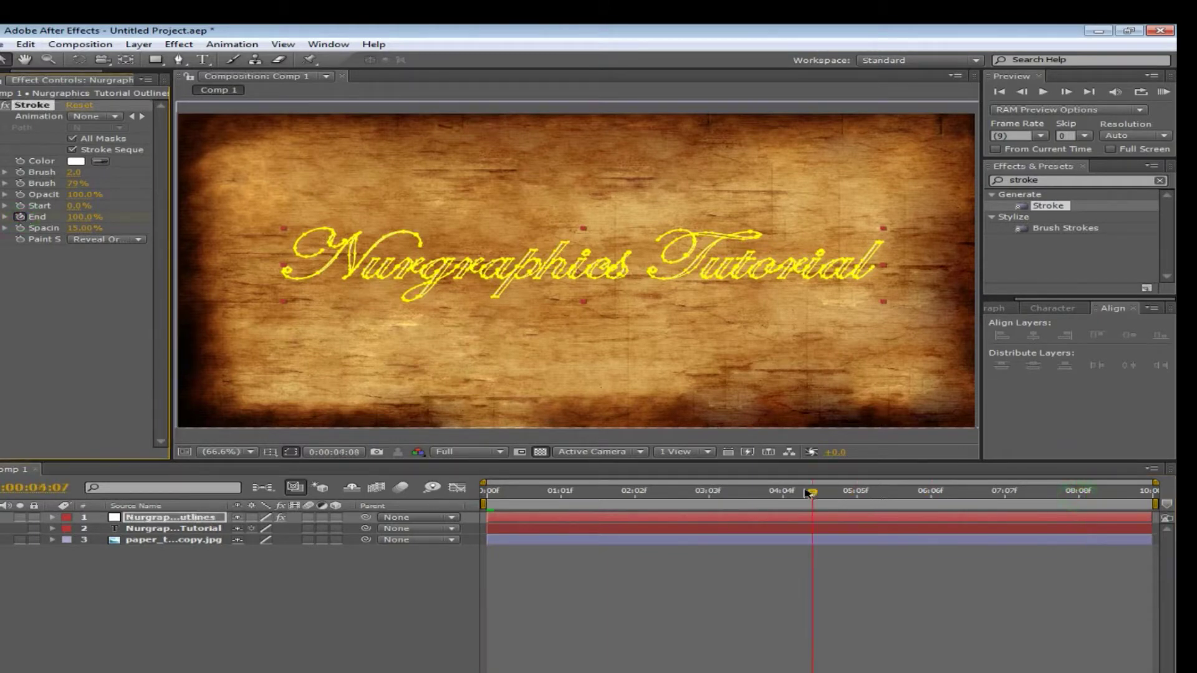
# Step: Set the stroke's End to 0% at the start and preview the write-on animation
pyautogui.click(84, 217)
pyautogui.write('0')
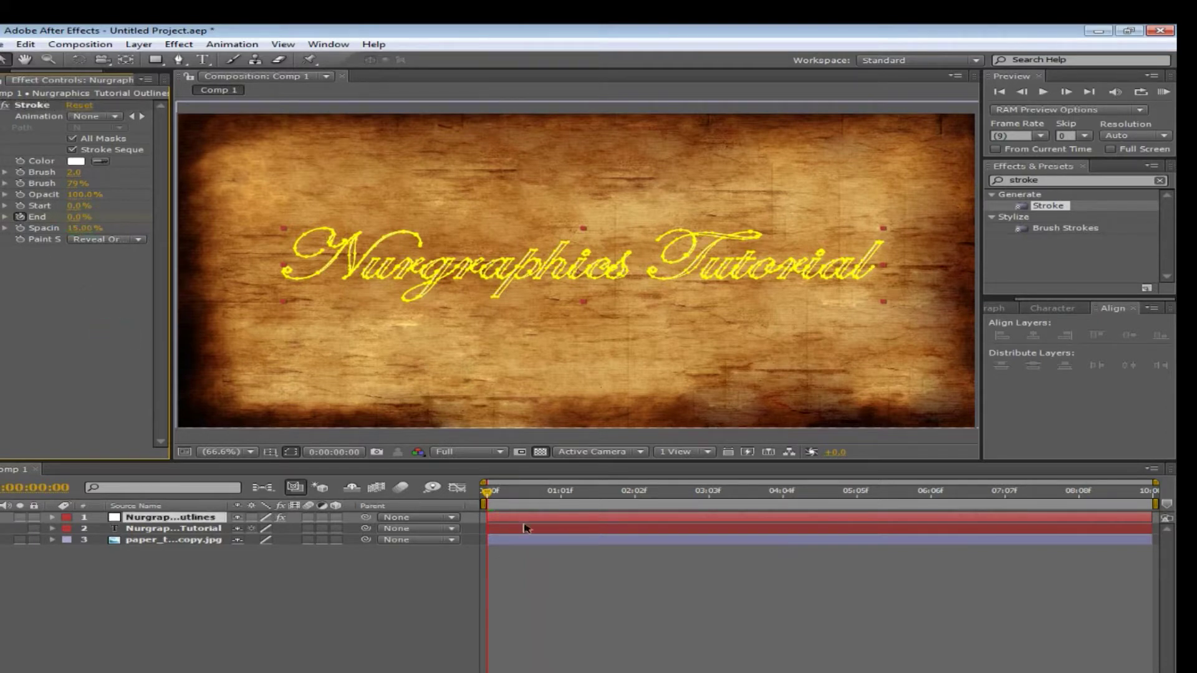
pyautogui.click(343, 576)
pyautogui.click(1042, 92)
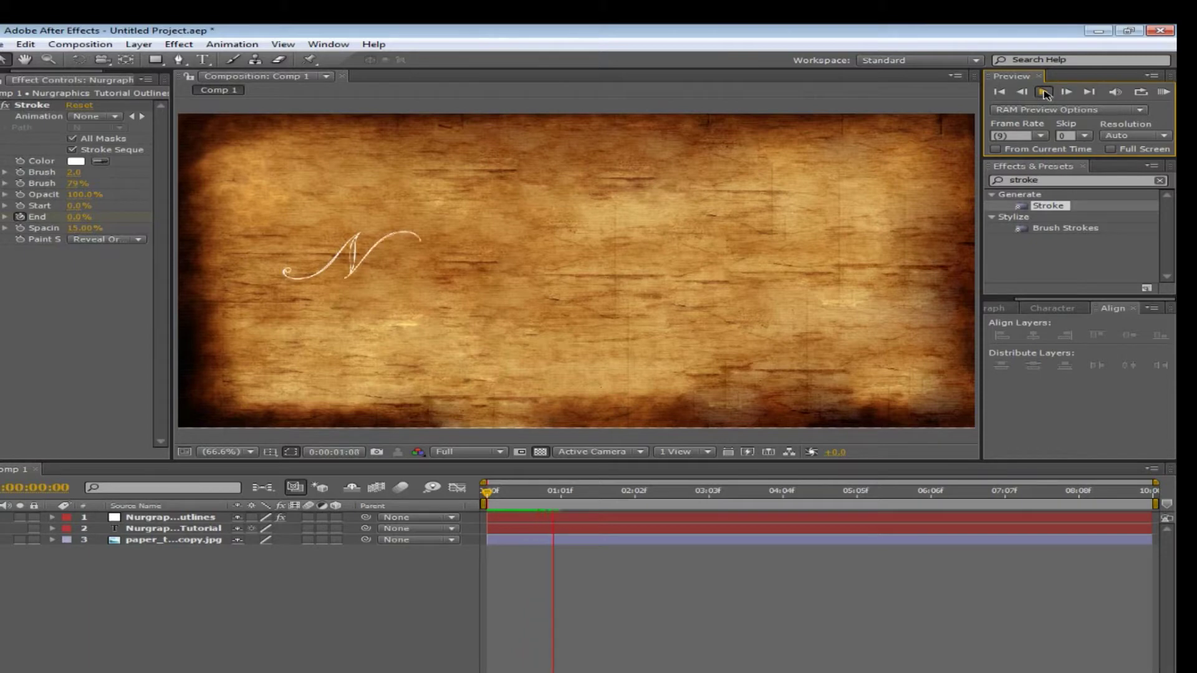
pyautogui.moveTo(589, 493); pyautogui.dragTo(879, 492)
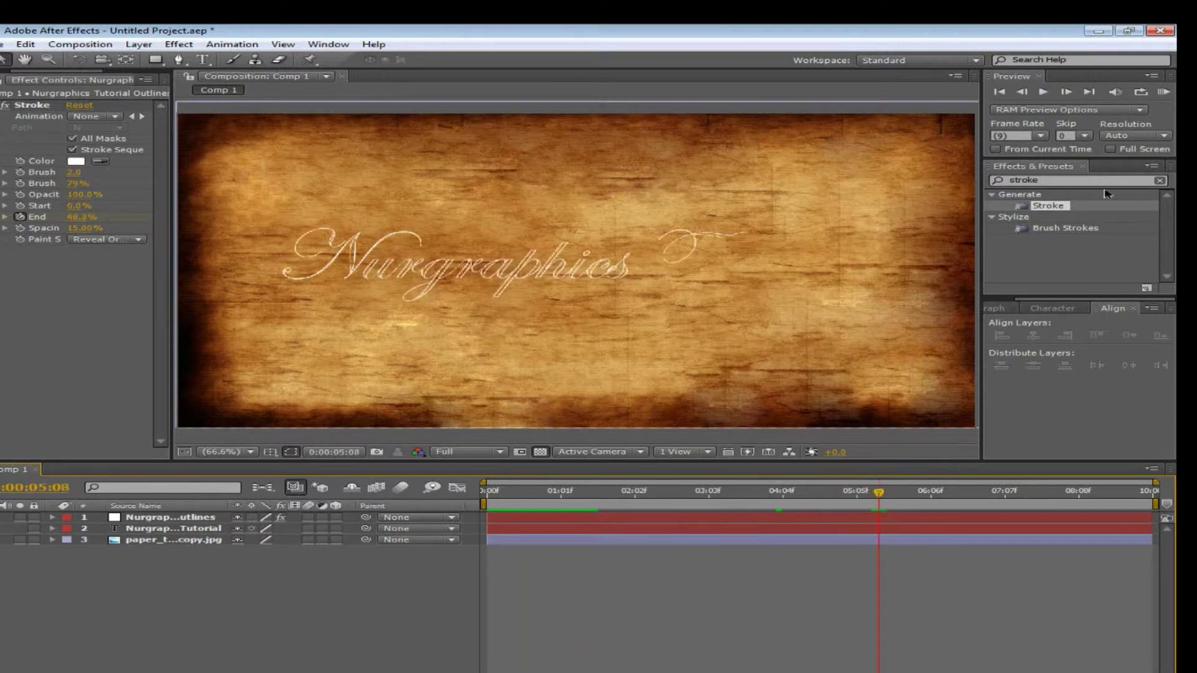
pyautogui.doubleClick(1066, 180)
# Step: Apply Tint to the outlines layer, mapping white to dark brown sampled from the parchment
pyautogui.press('BackSpace')
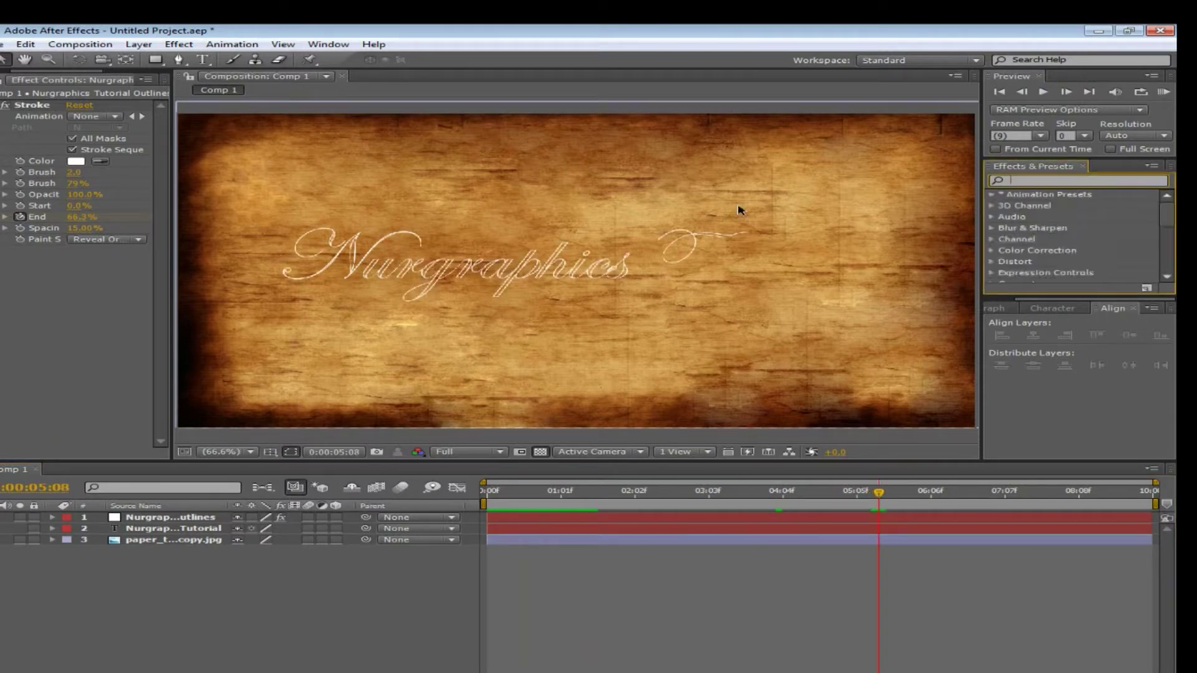
pyautogui.write('ZTin')
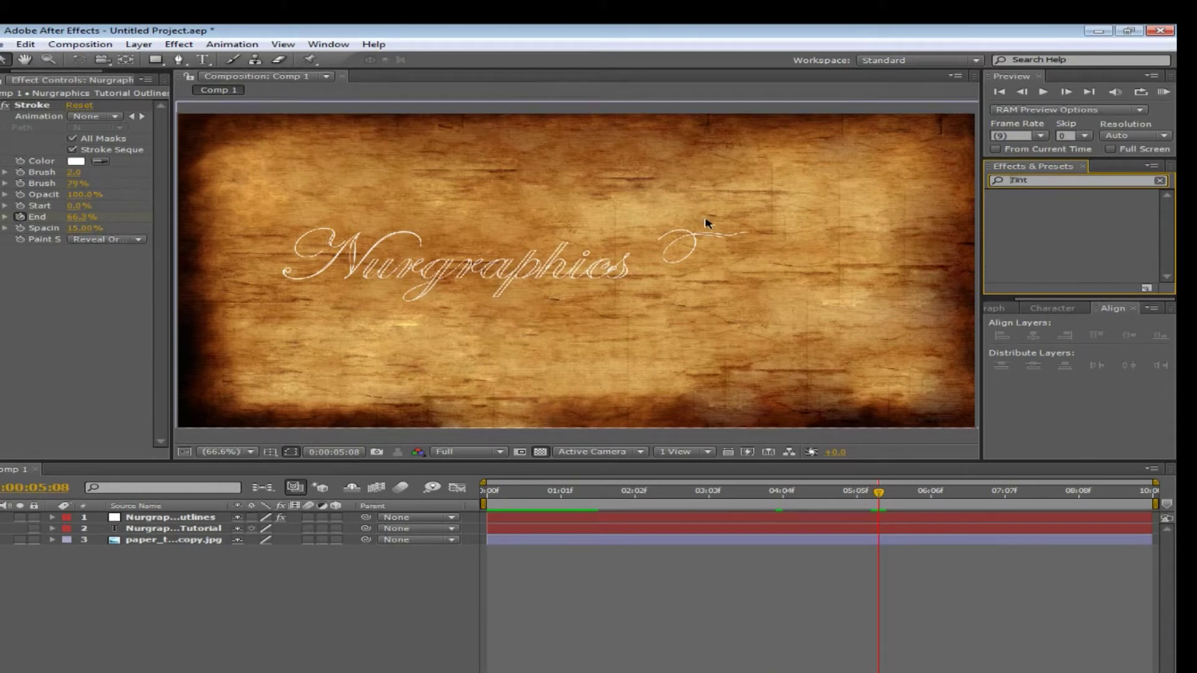
pyautogui.click(1045, 251)
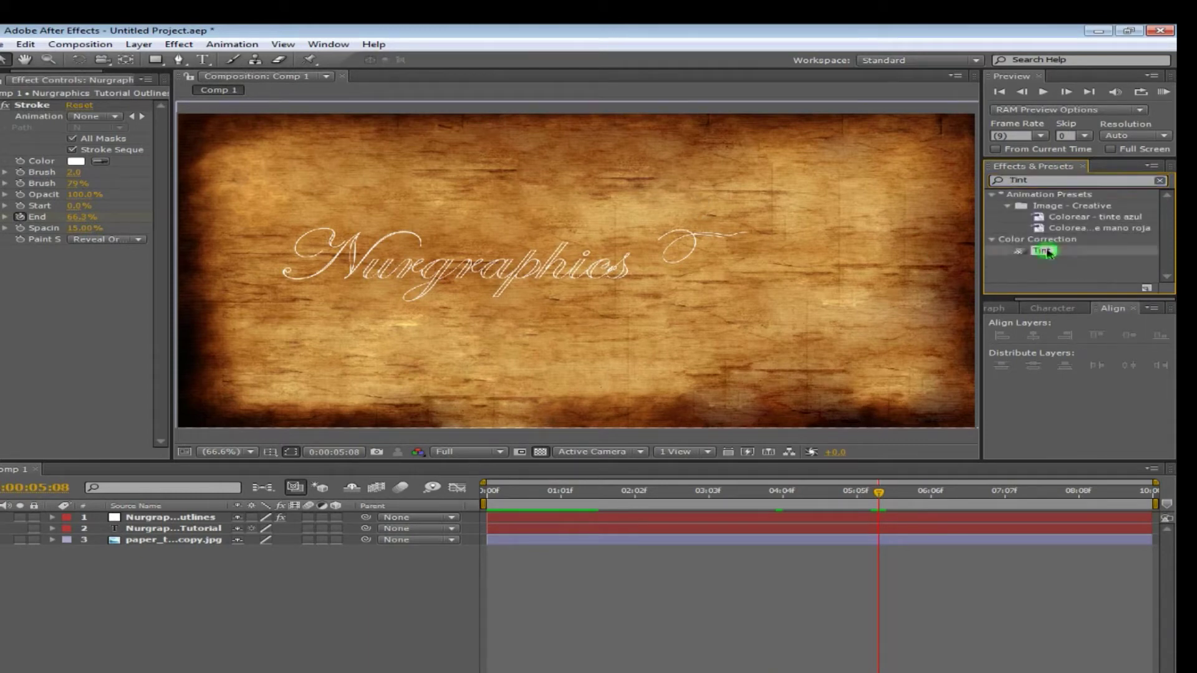
pyautogui.moveTo(1048, 252); pyautogui.dragTo(181, 524)
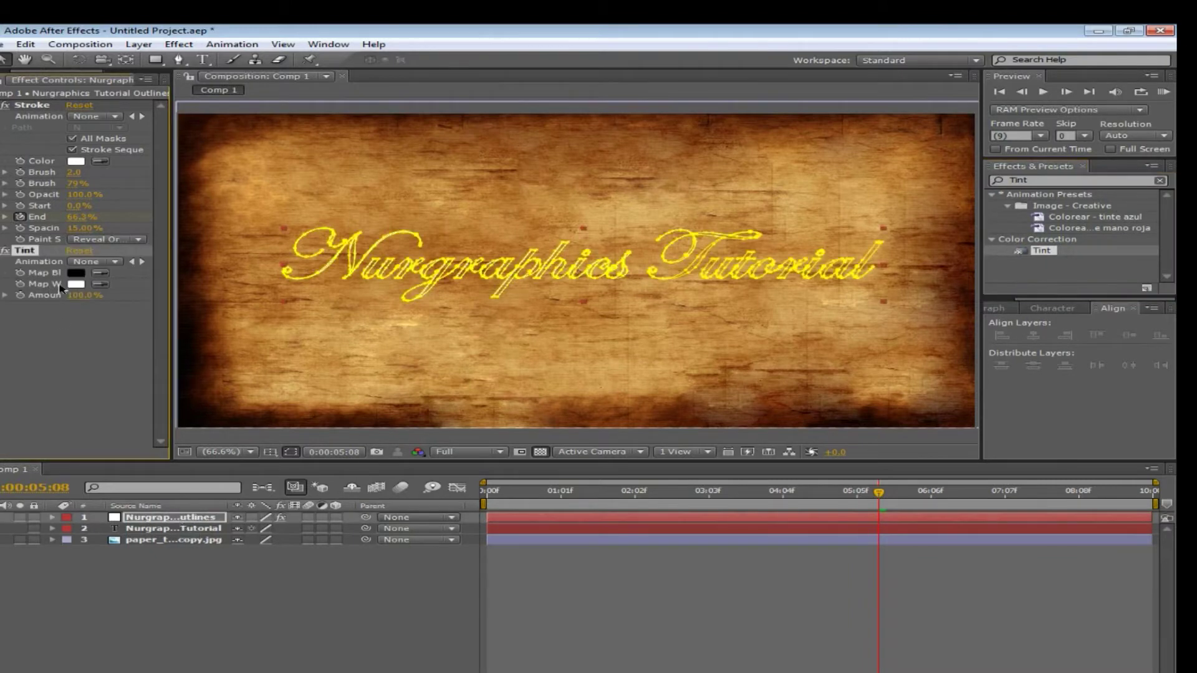
pyautogui.click(100, 285)
pyautogui.click(187, 132)
pyautogui.click(303, 568)
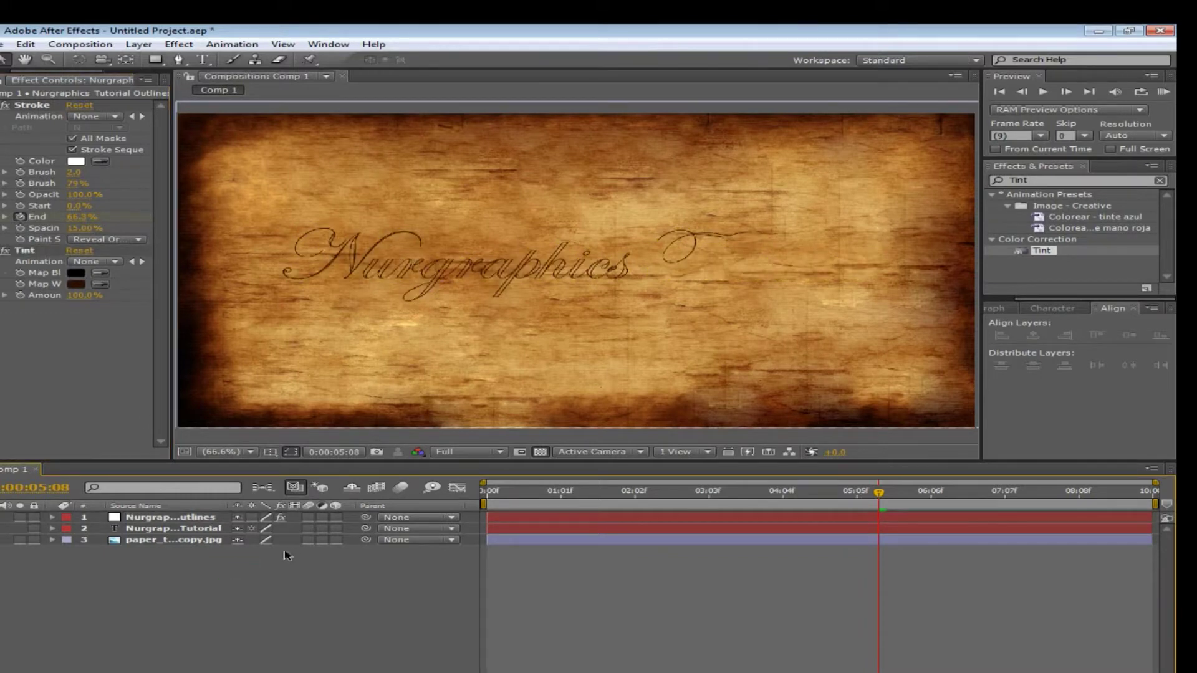
# Step: Raise the Stroke brush size to 3.0
pyautogui.click(181, 519)
pyautogui.click(296, 639)
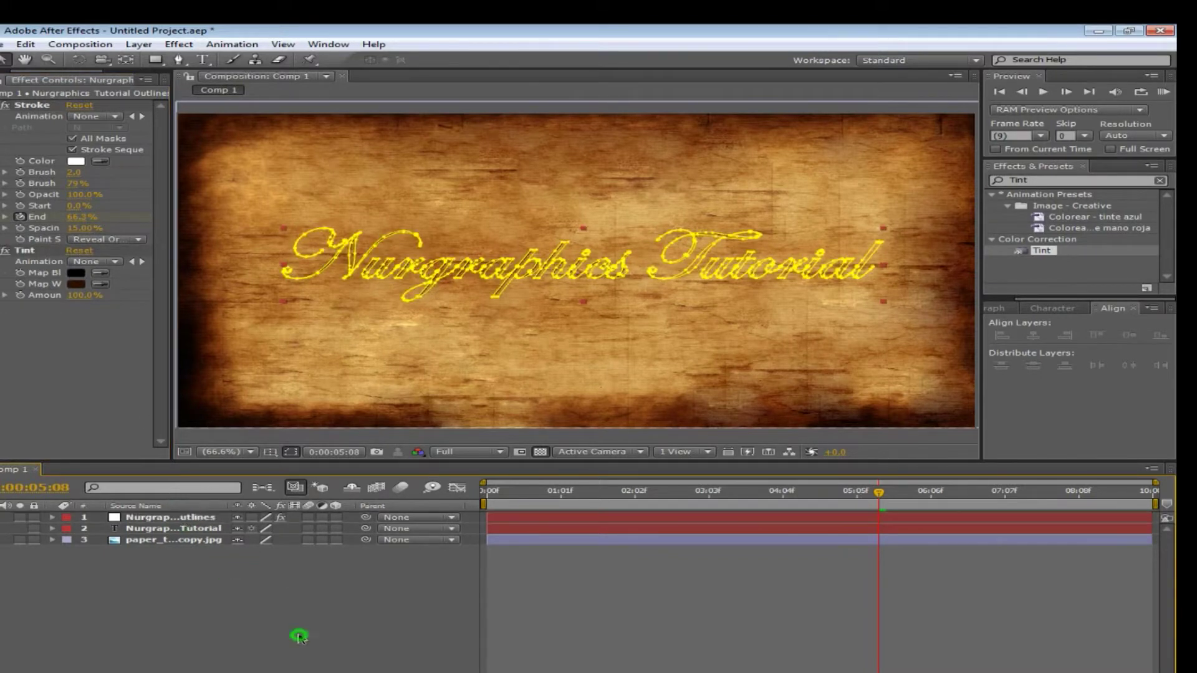
pyautogui.click(74, 172)
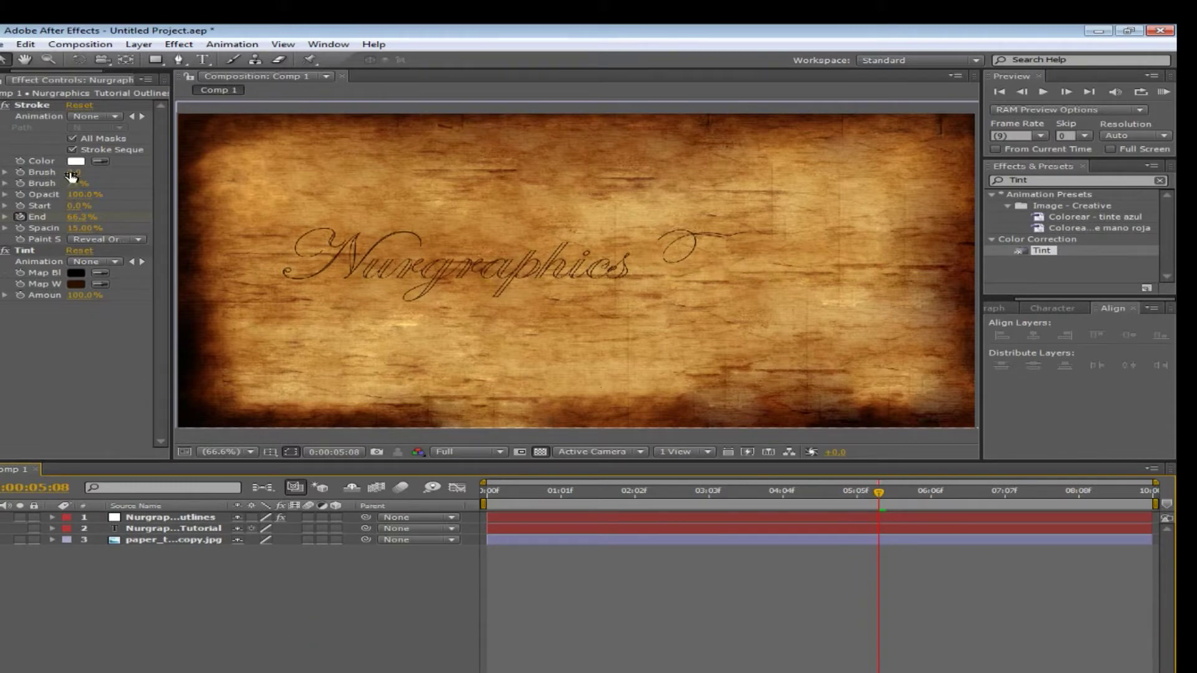
pyautogui.click(347, 616)
pyautogui.click(350, 604)
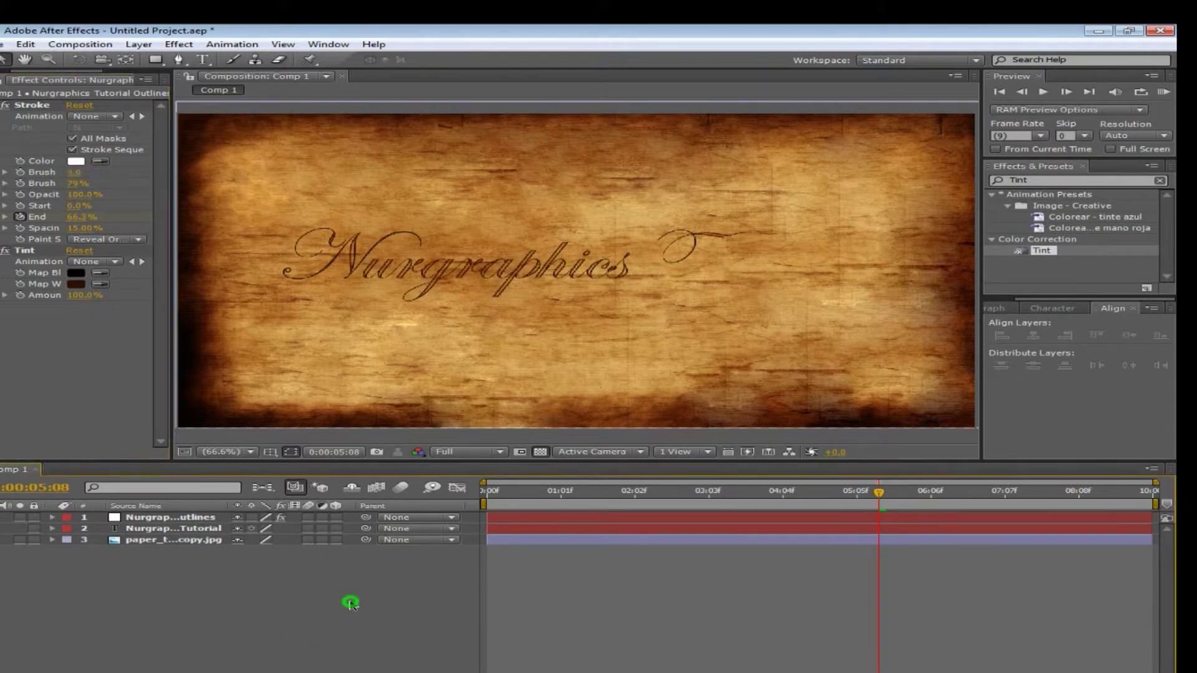
pyautogui.click(203, 518)
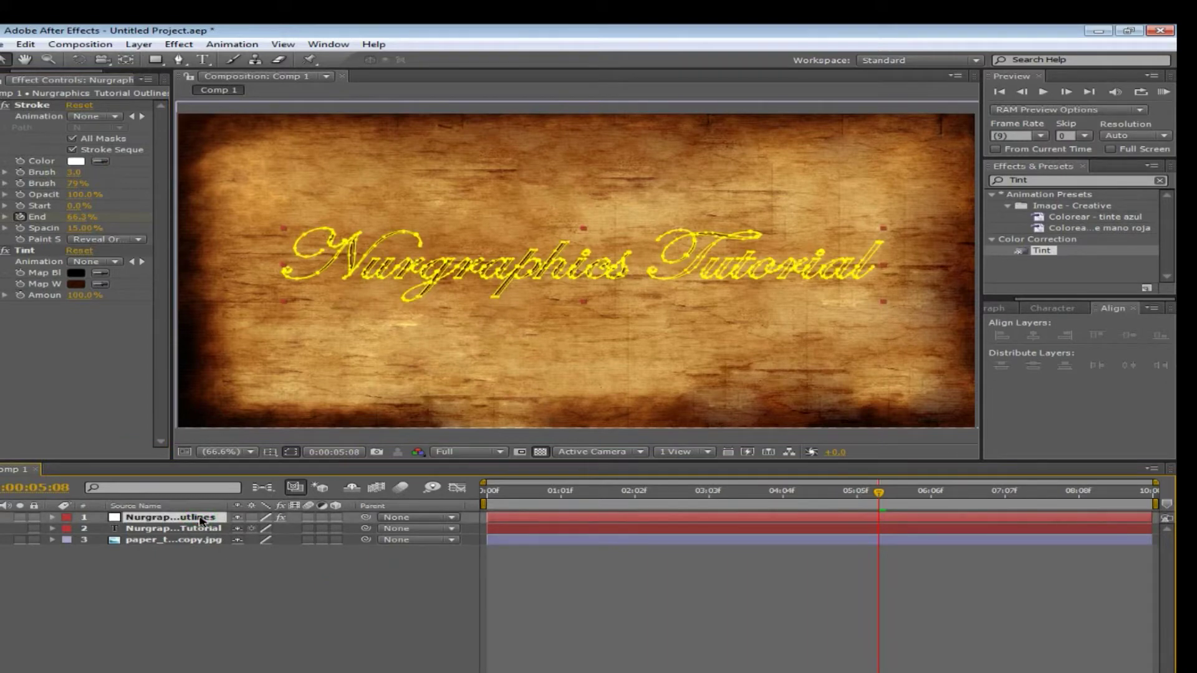
# Step: Duplicate the outlines layer and rename the copy 'Fast Blur'
pyautogui.click(26, 45)
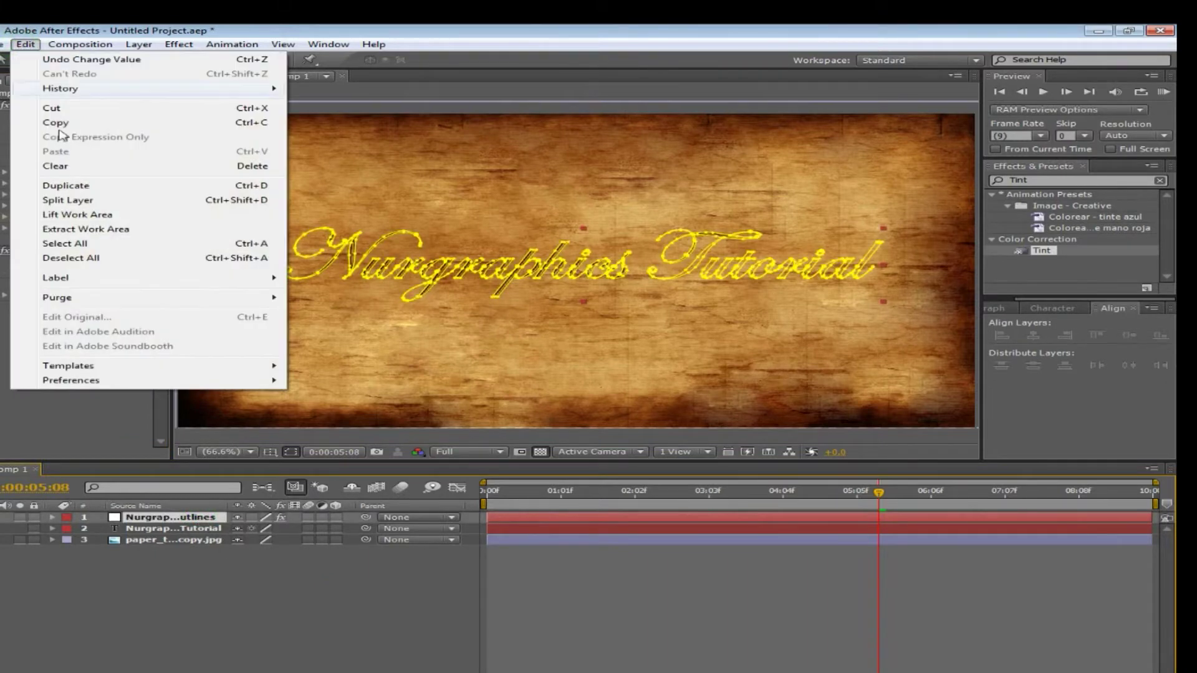
pyautogui.click(65, 185)
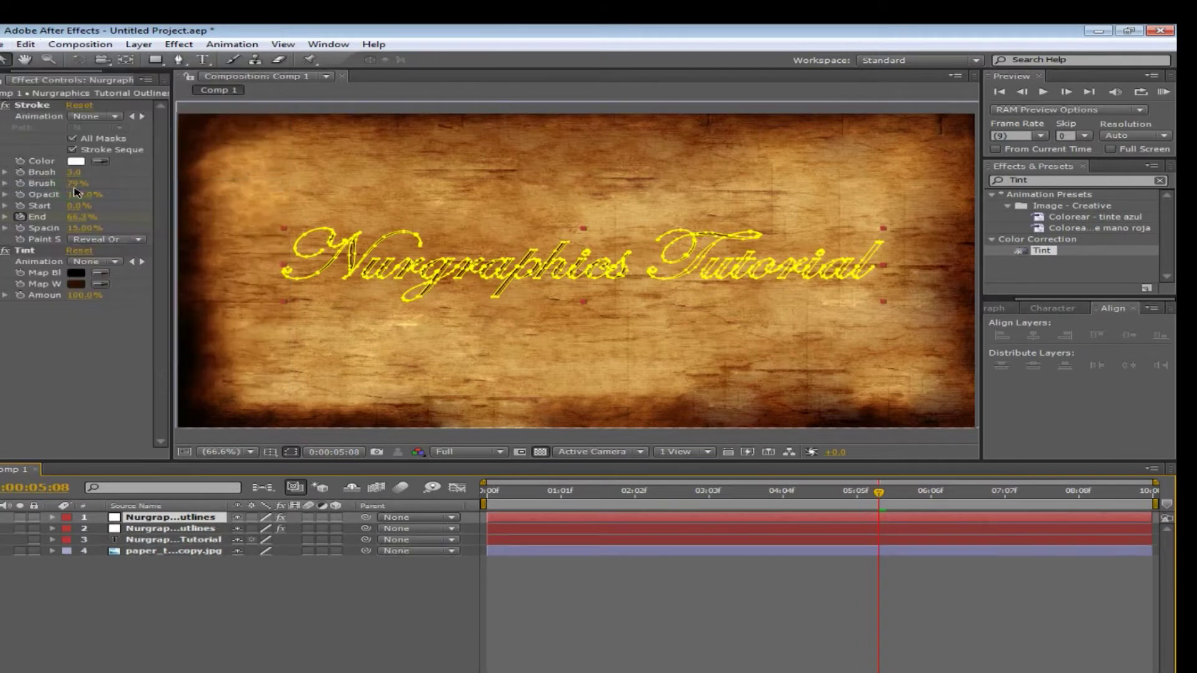
pyautogui.rightClick(189, 521)
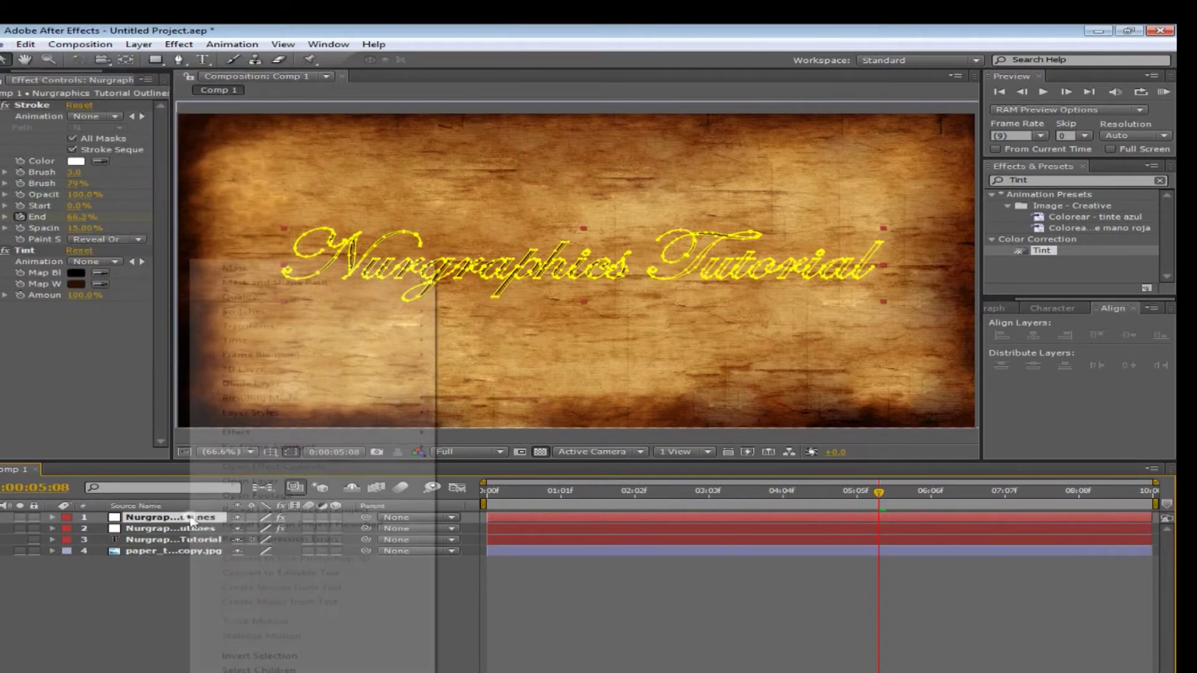
pyautogui.click(237, 667)
pyautogui.press('Escape')
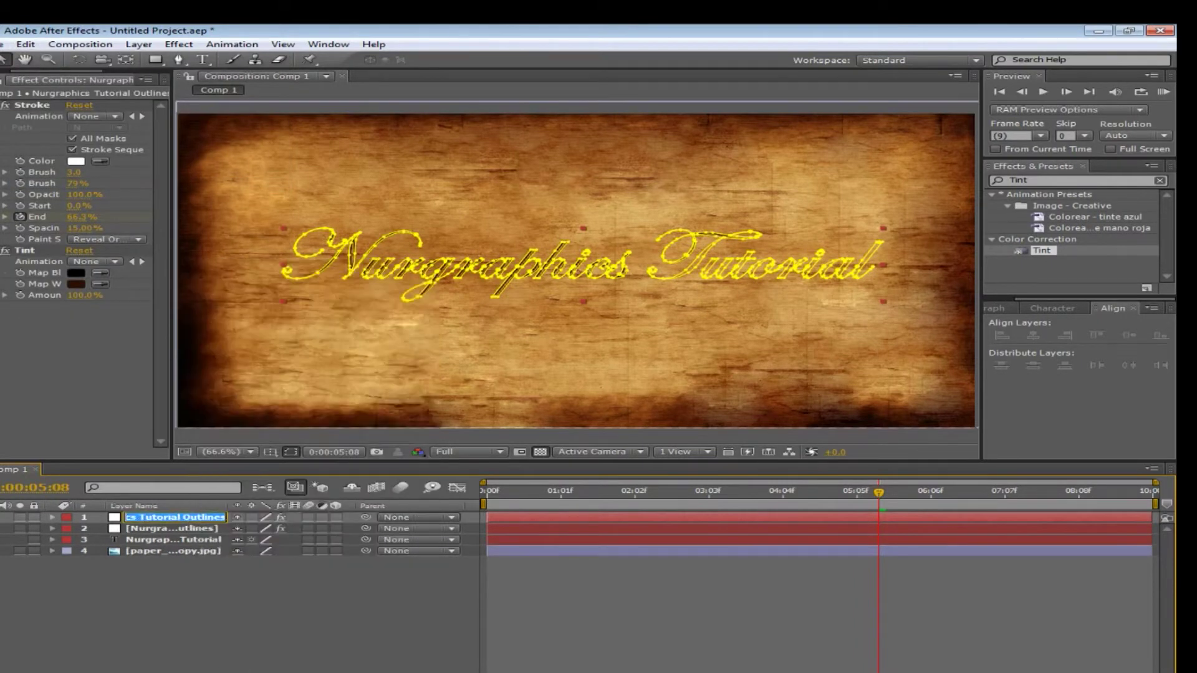
pyautogui.write('Fast Blur')
pyautogui.press('Return')
# Step: Replace the Tint search in Effects & Presets with 'fast'
pyautogui.click(179, 644)
pyautogui.hotkey('ctrl', '5')
pyautogui.press('BackSpace')
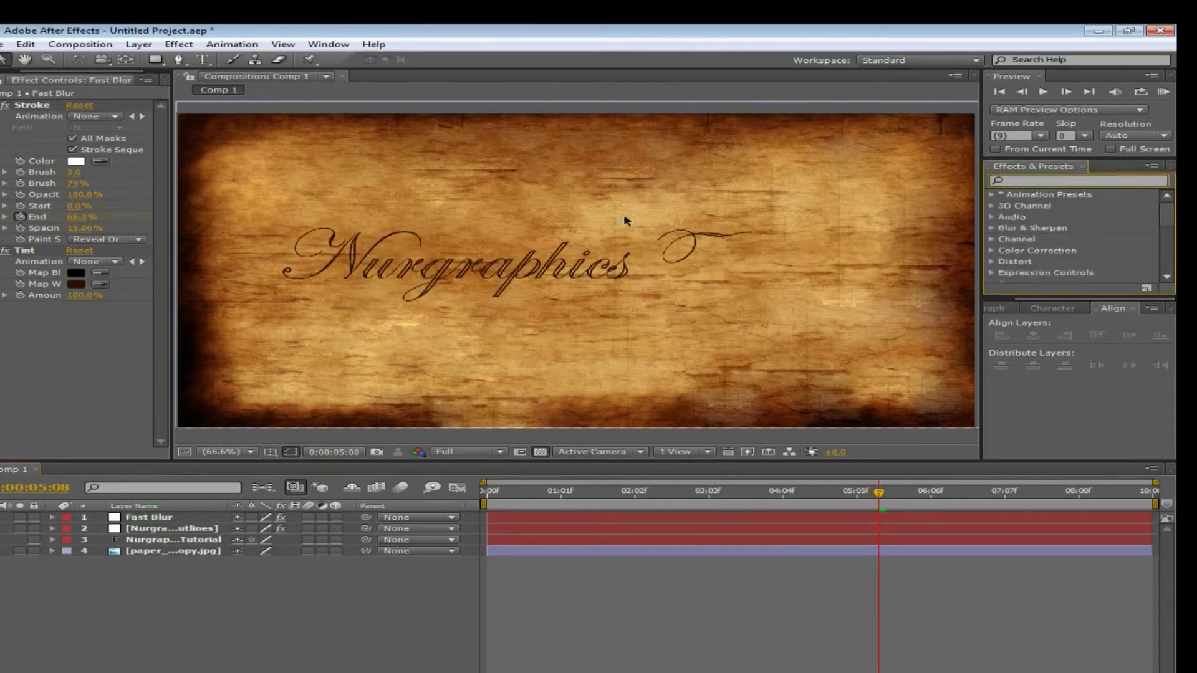
pyautogui.write('fast Blur')
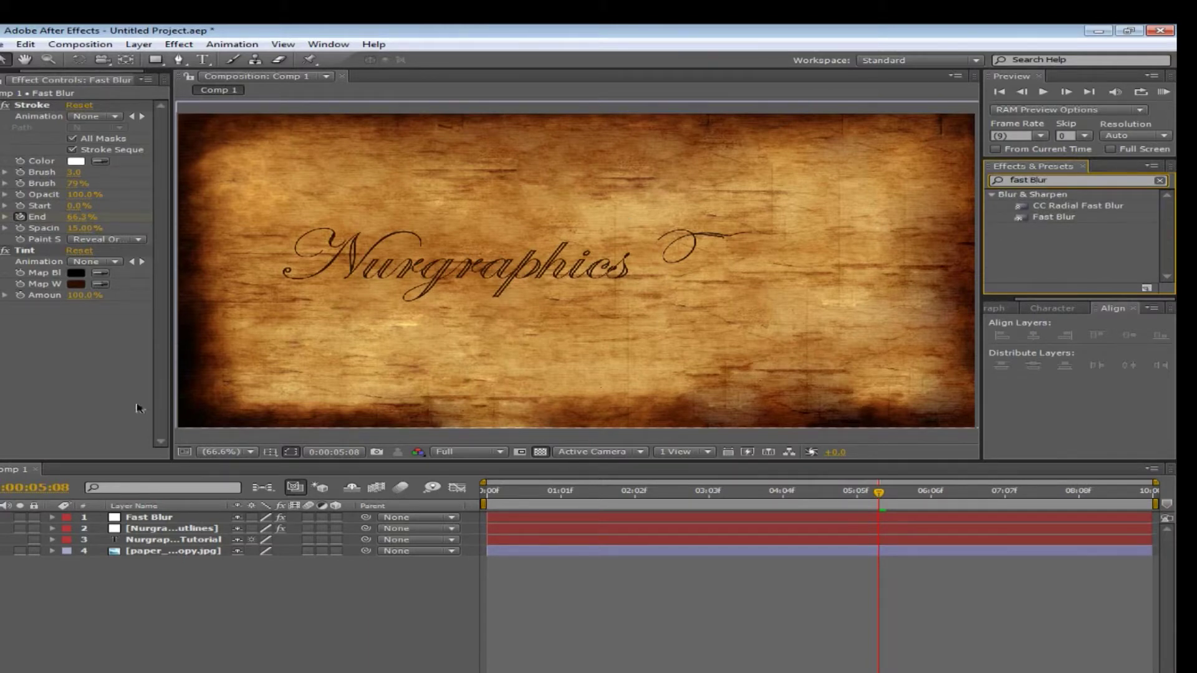
# Step: Apply the Fast Blur effect to the Fast Blur layer
pyautogui.click(283, 609)
pyautogui.click(1057, 219)
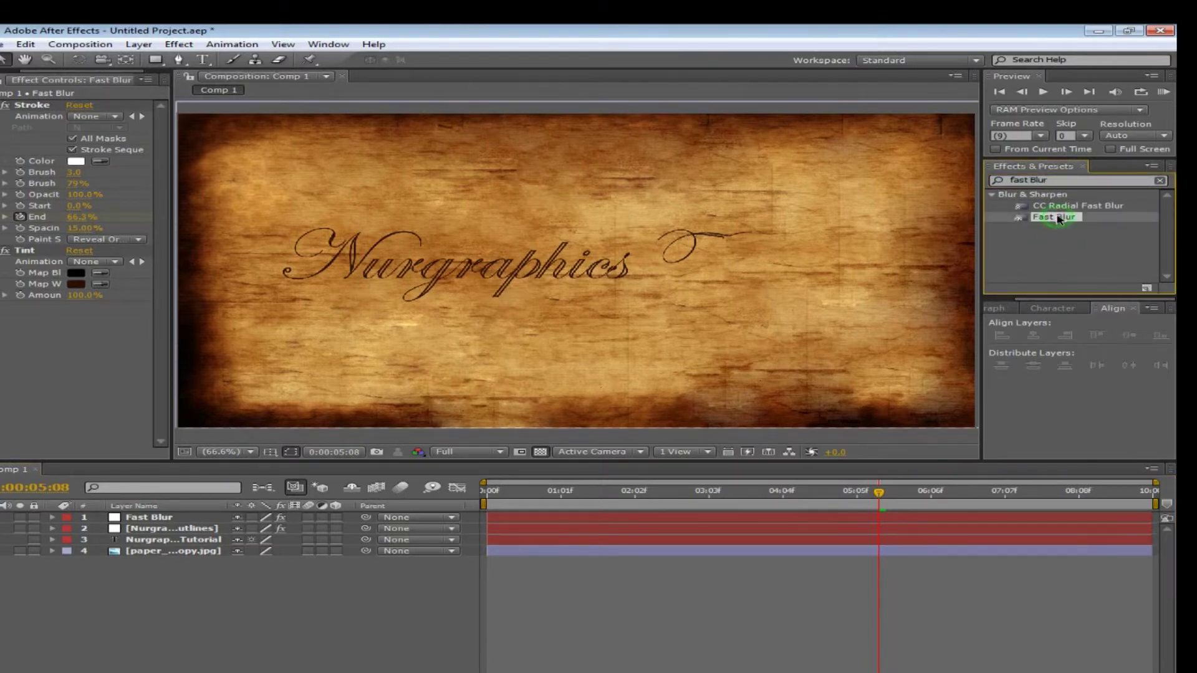
pyautogui.moveTo(1058, 219); pyautogui.dragTo(203, 516)
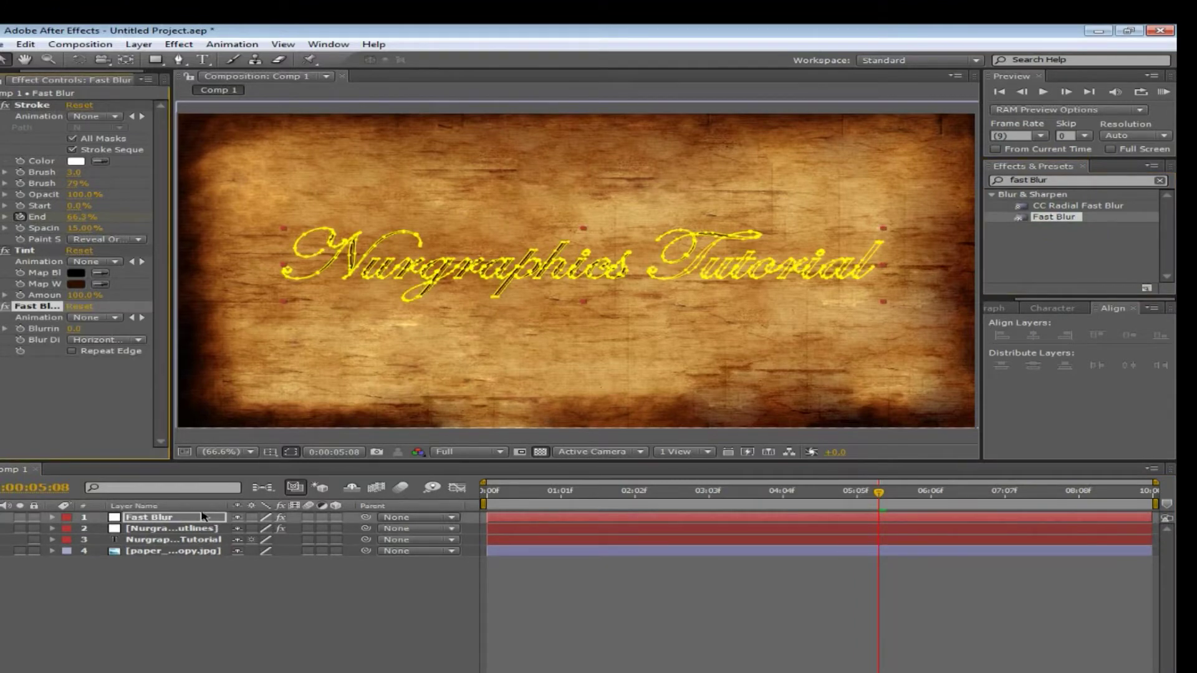
pyautogui.click(281, 617)
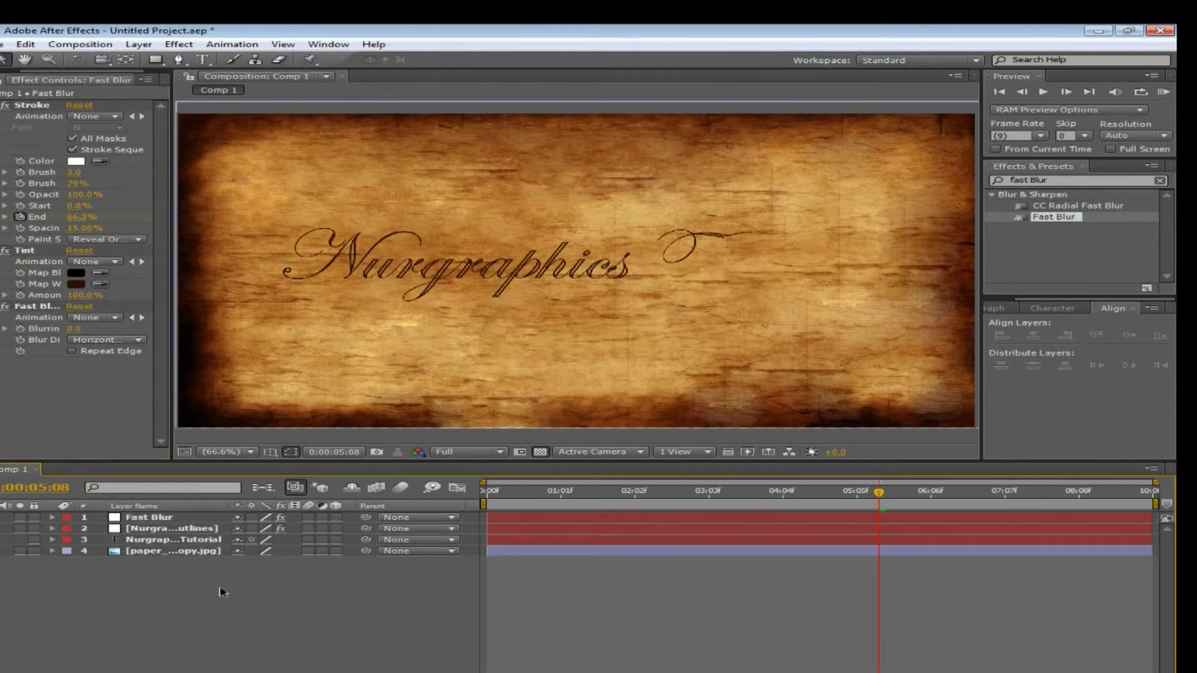
pyautogui.click(137, 520)
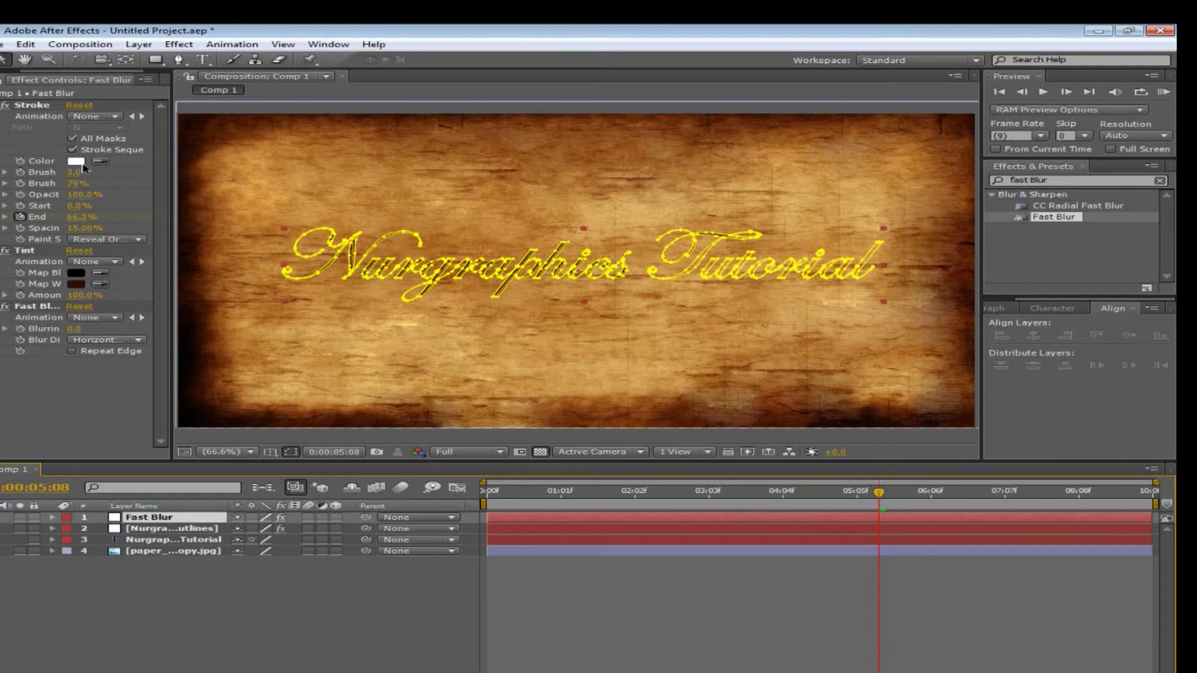
# Step: Try Blurriness values of 6 and then 5
pyautogui.click(74, 328)
pyautogui.write('6')
pyautogui.press('Return')
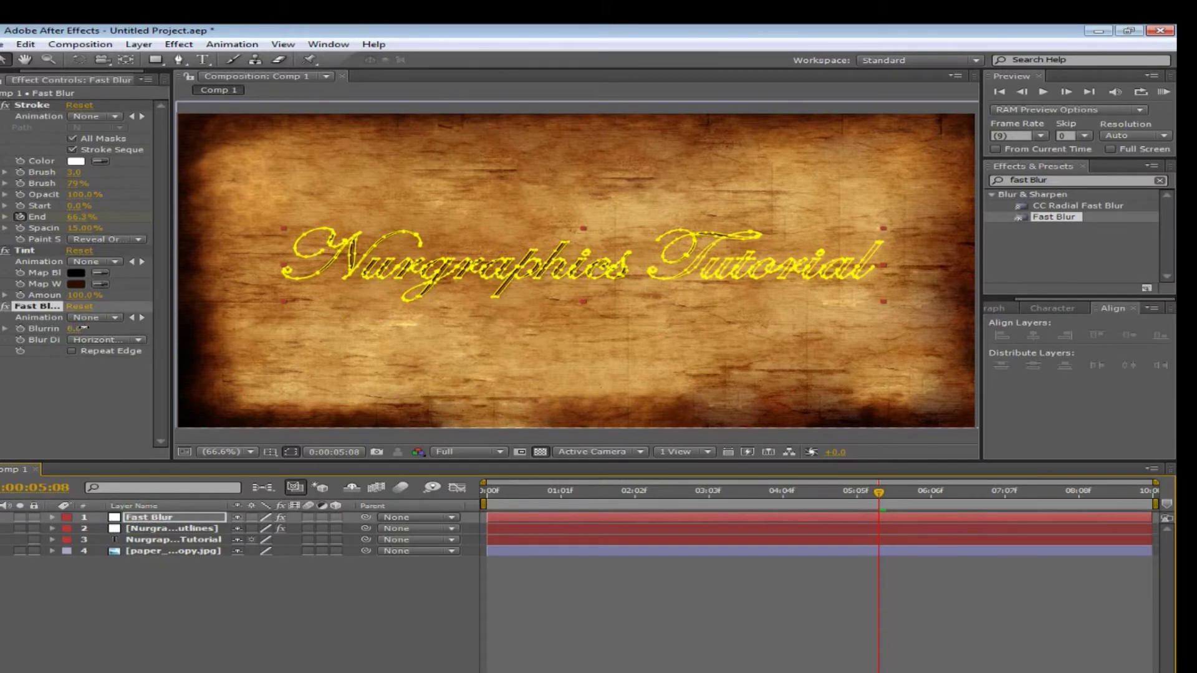
pyautogui.click(280, 631)
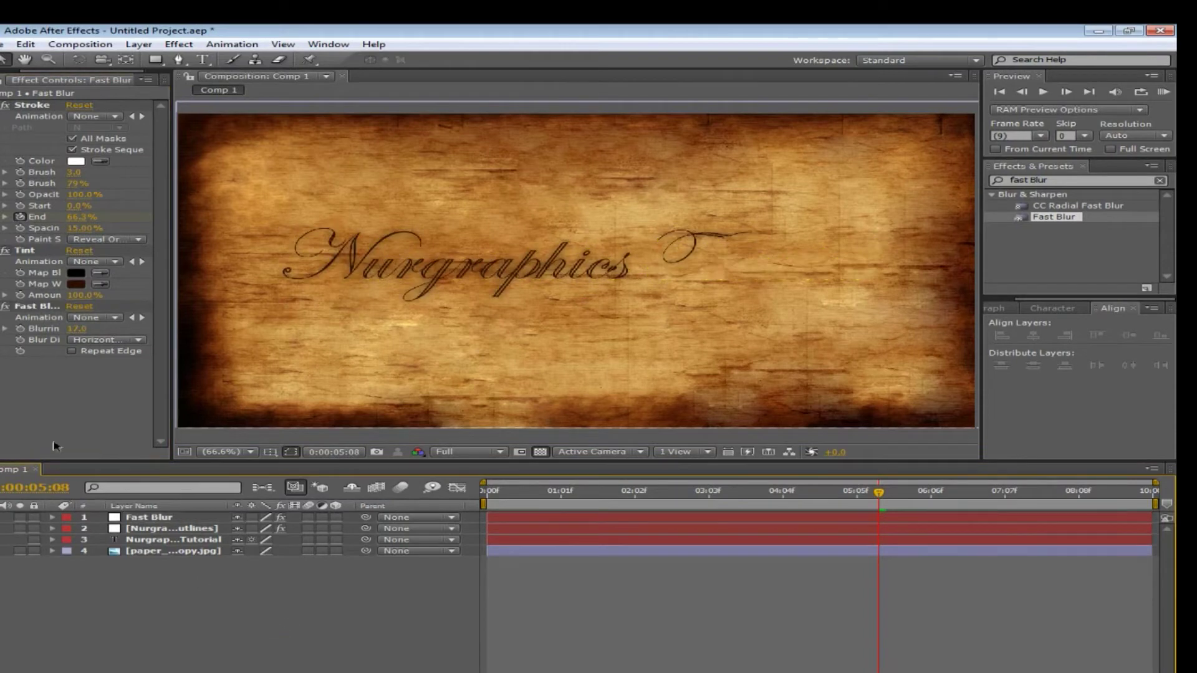
pyautogui.click(75, 329)
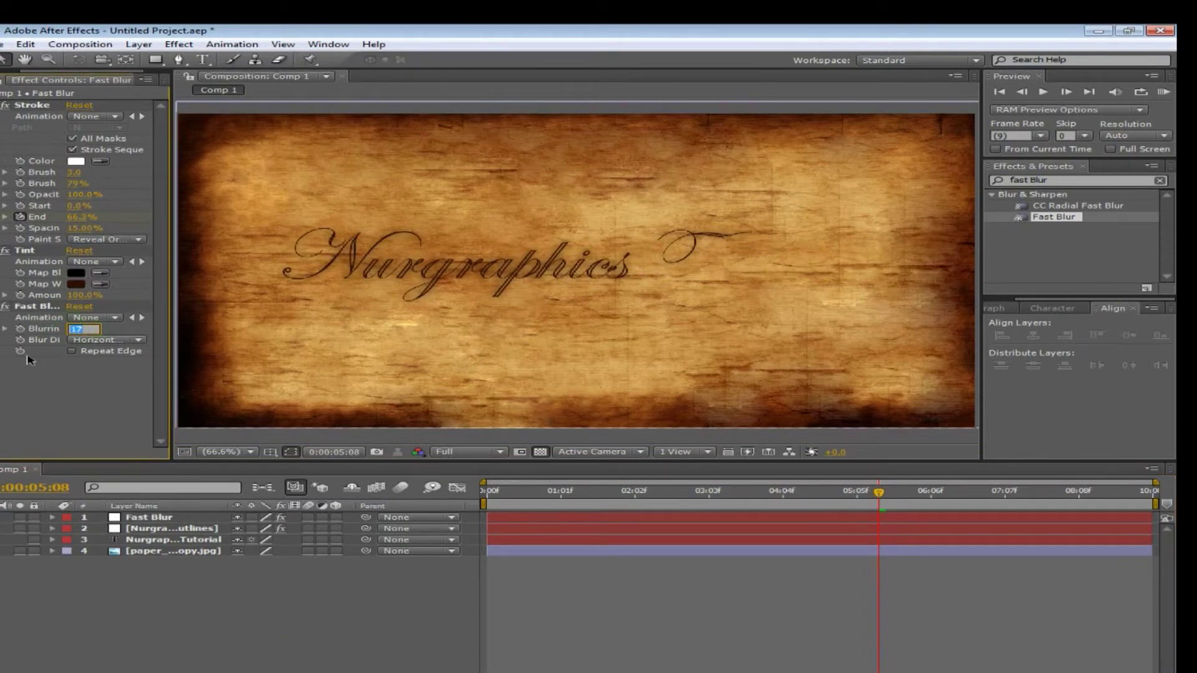
pyautogui.write('5')
pyautogui.click(190, 616)
pyautogui.click(153, 519)
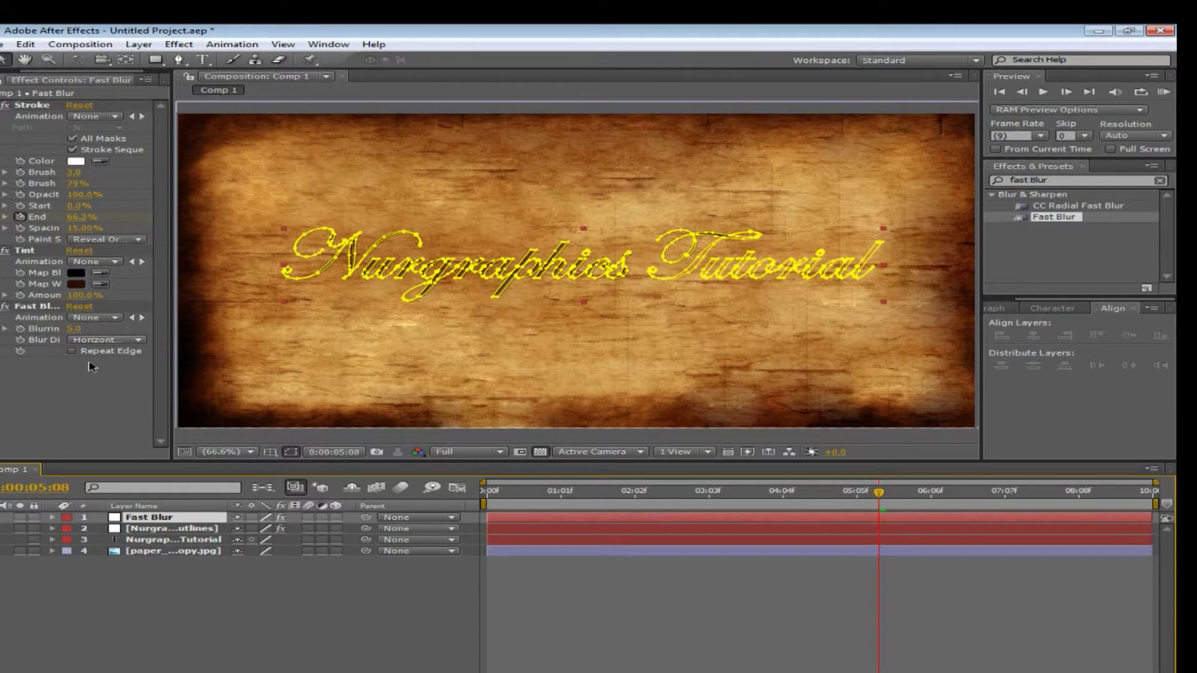
# Step: Drag the Blurriness slider up to 25.6 and back down, settling on 7.0
pyautogui.click(6, 329)
pyautogui.moveTo(40, 352); pyautogui.dragTo(58, 351)
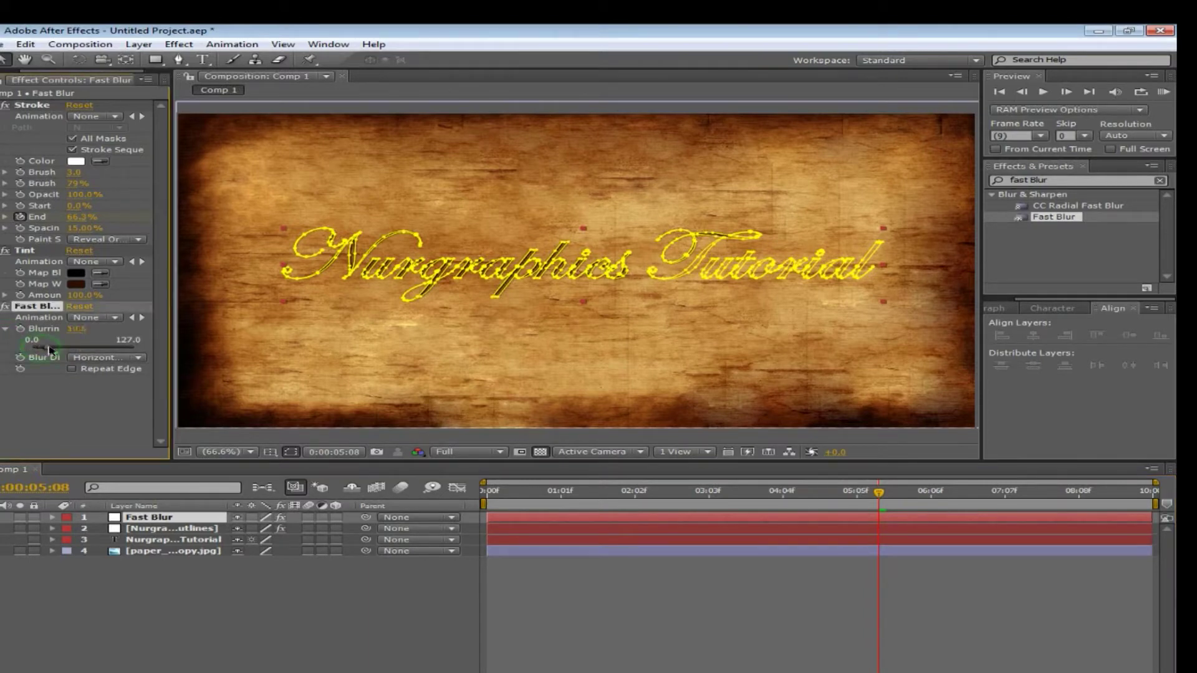
pyautogui.click(334, 639)
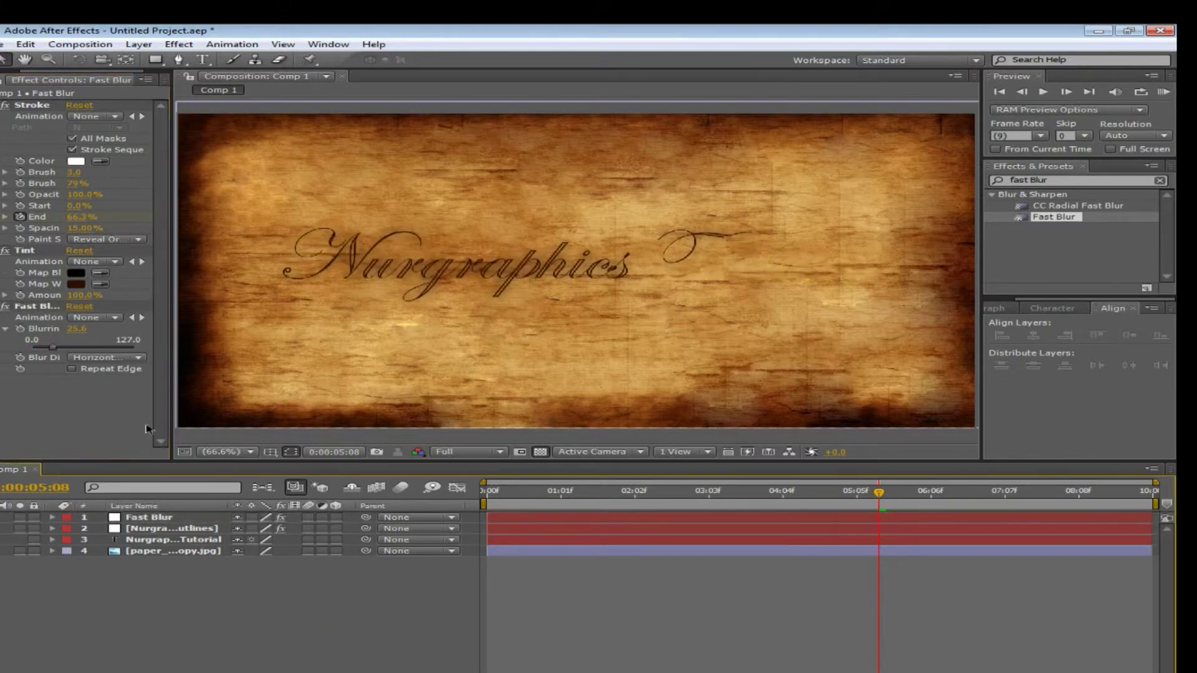
pyautogui.moveTo(52, 351); pyautogui.dragTo(38, 351)
pyautogui.press('Return')
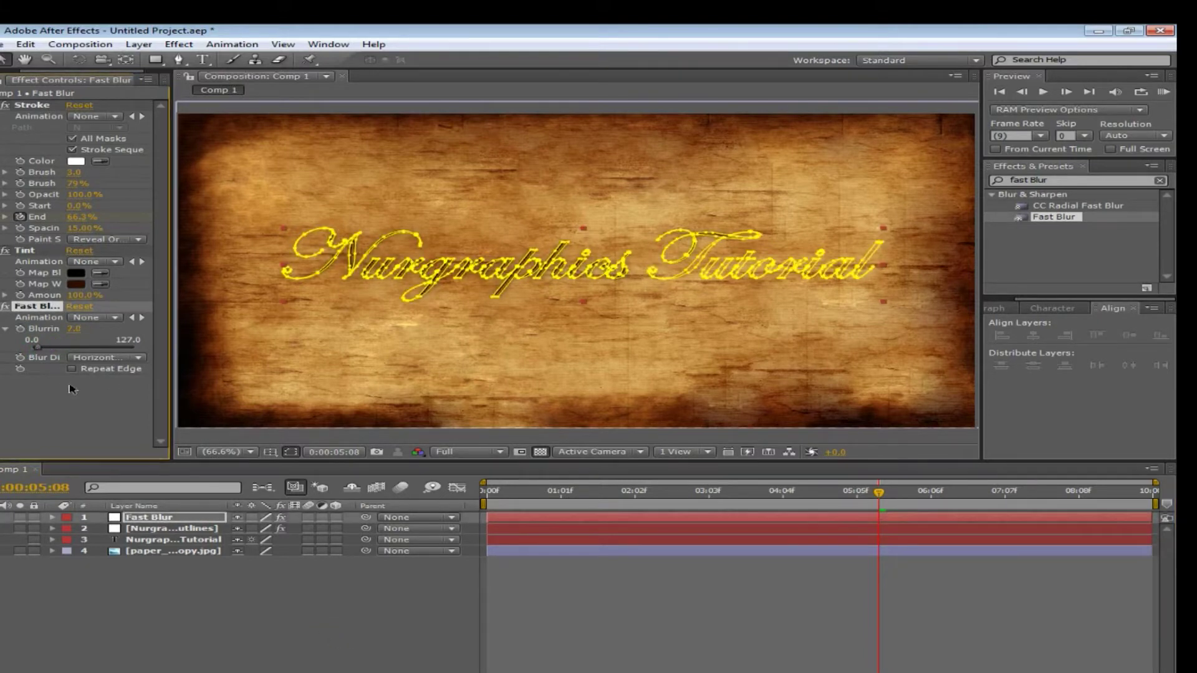
pyautogui.click(72, 416)
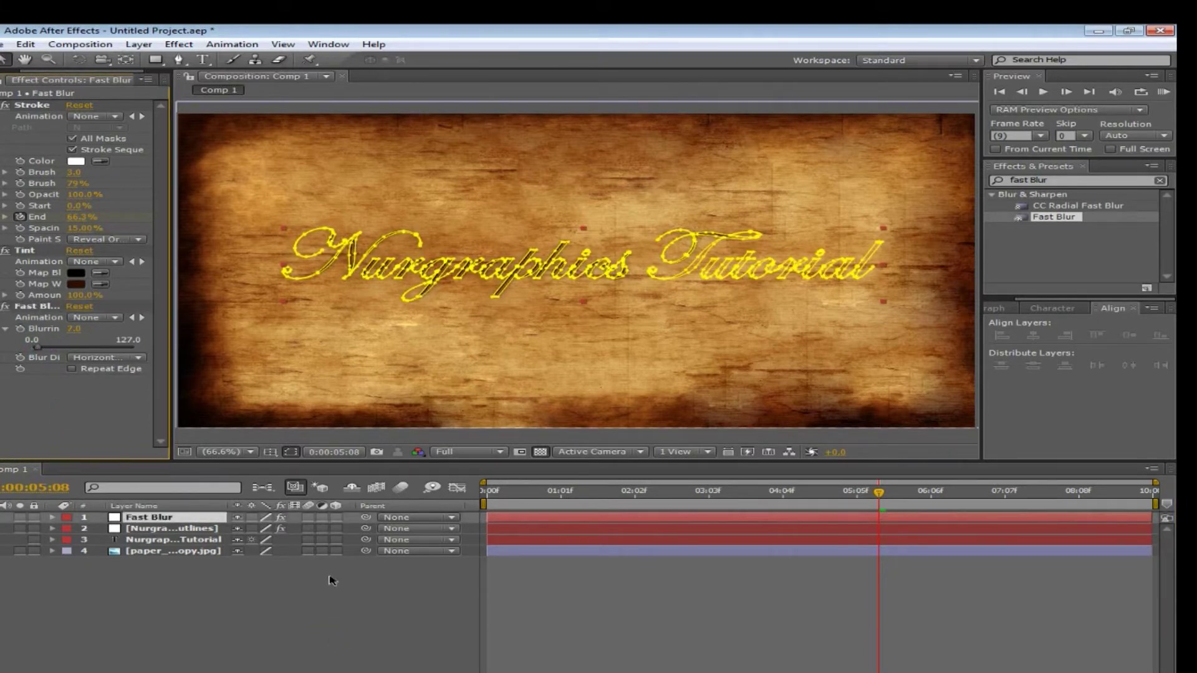
pyautogui.click(376, 605)
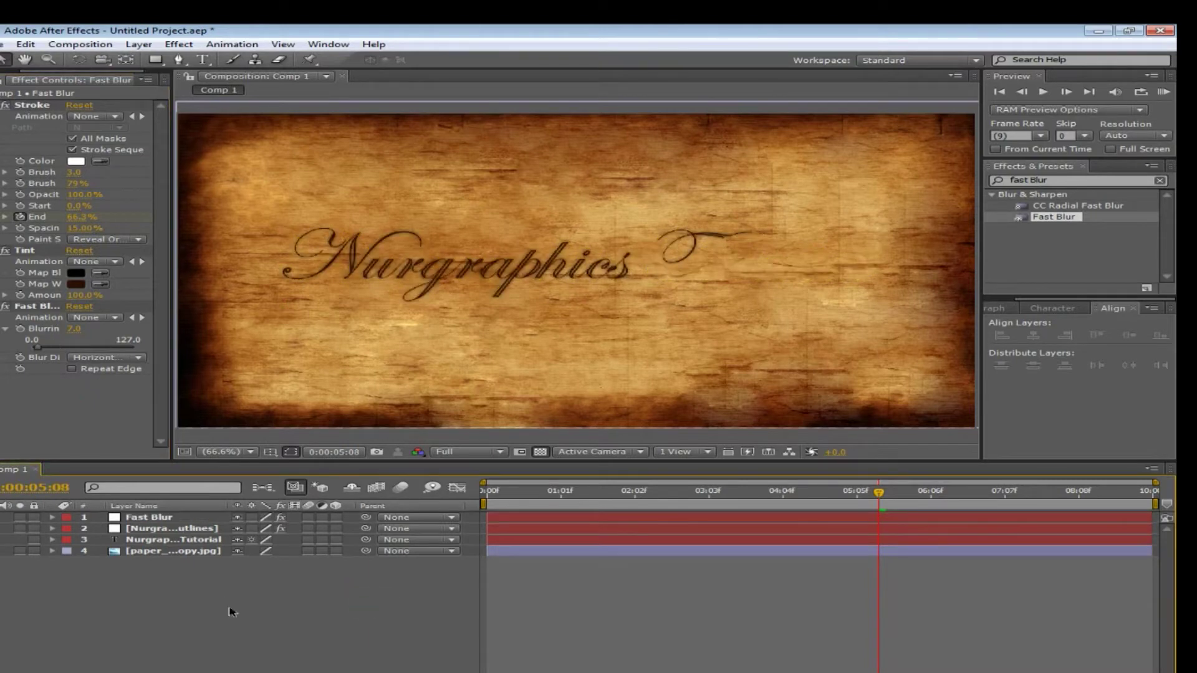
pyautogui.click(181, 518)
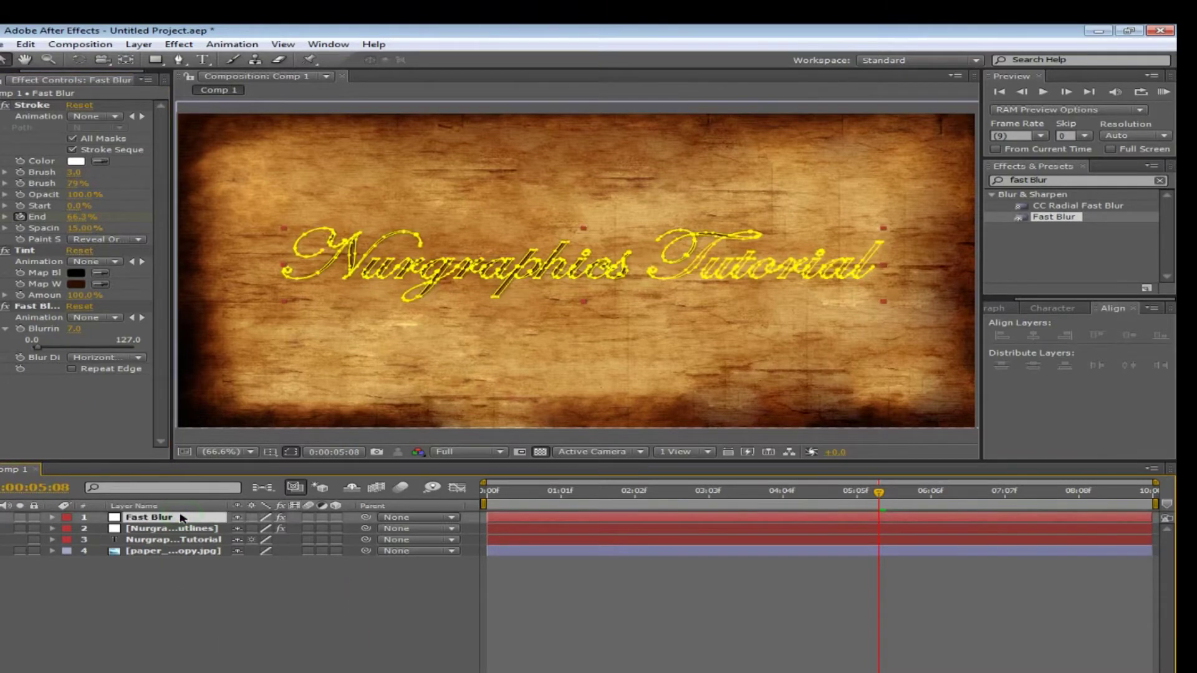
# Step: Duplicate the Fast Blur layer and move Fast Blur 2 below the outlines layer
pyautogui.click(263, 659)
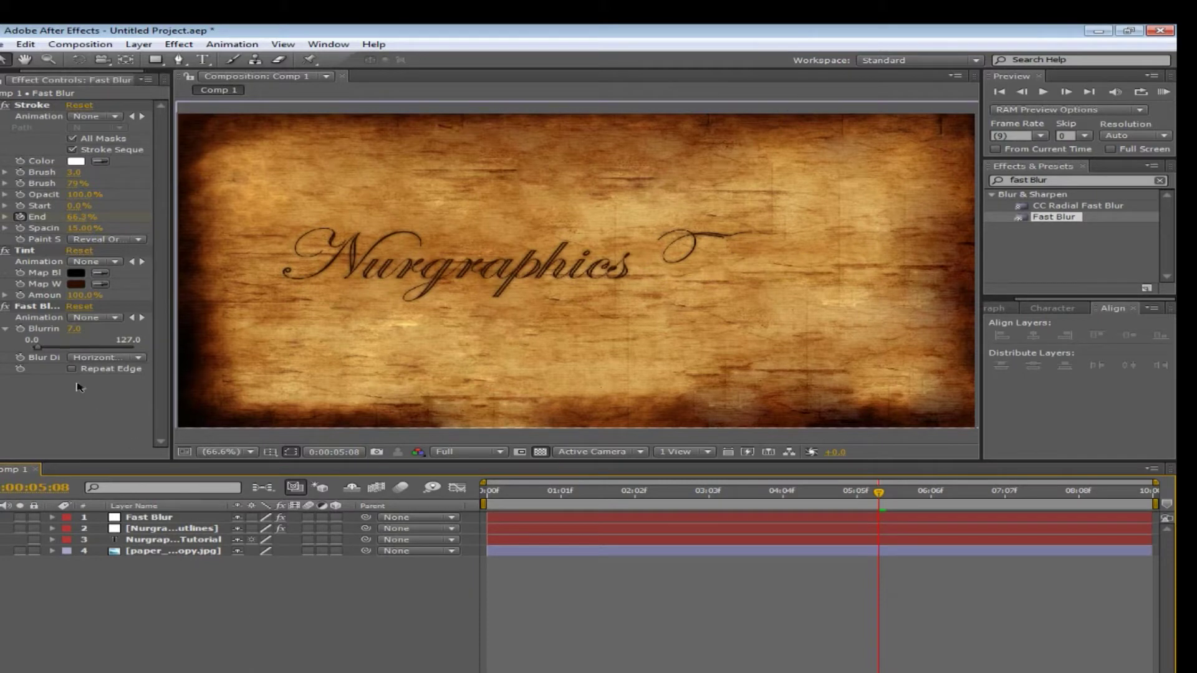
pyautogui.click(169, 521)
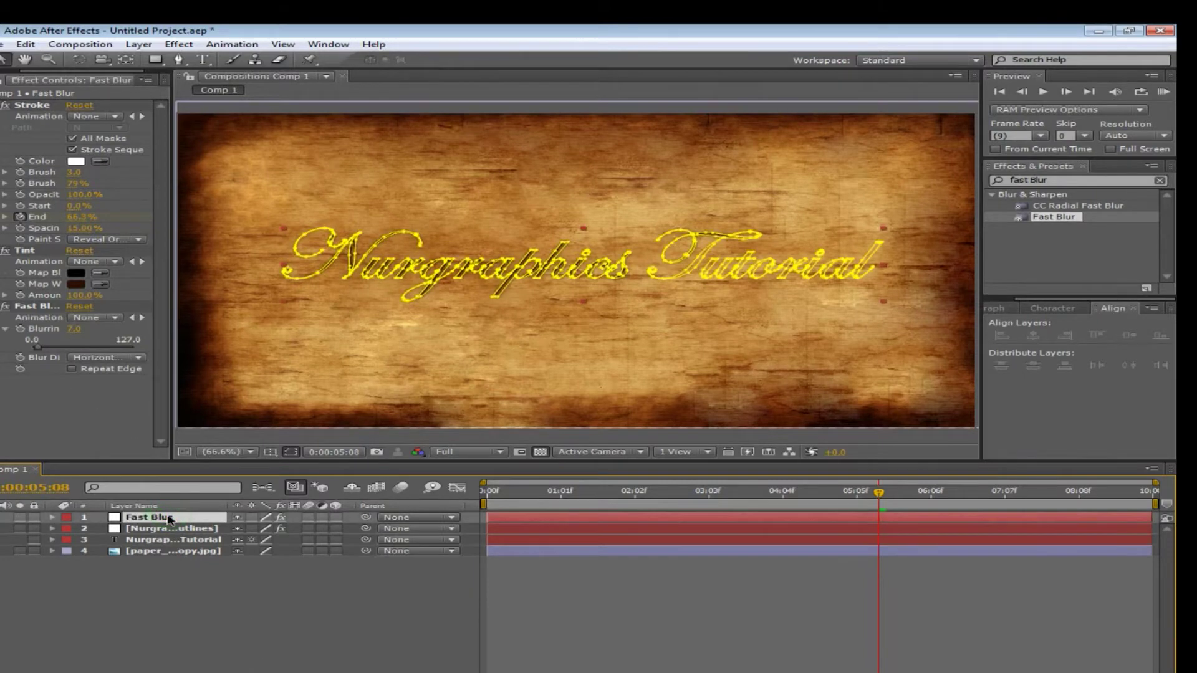
pyautogui.click(28, 46)
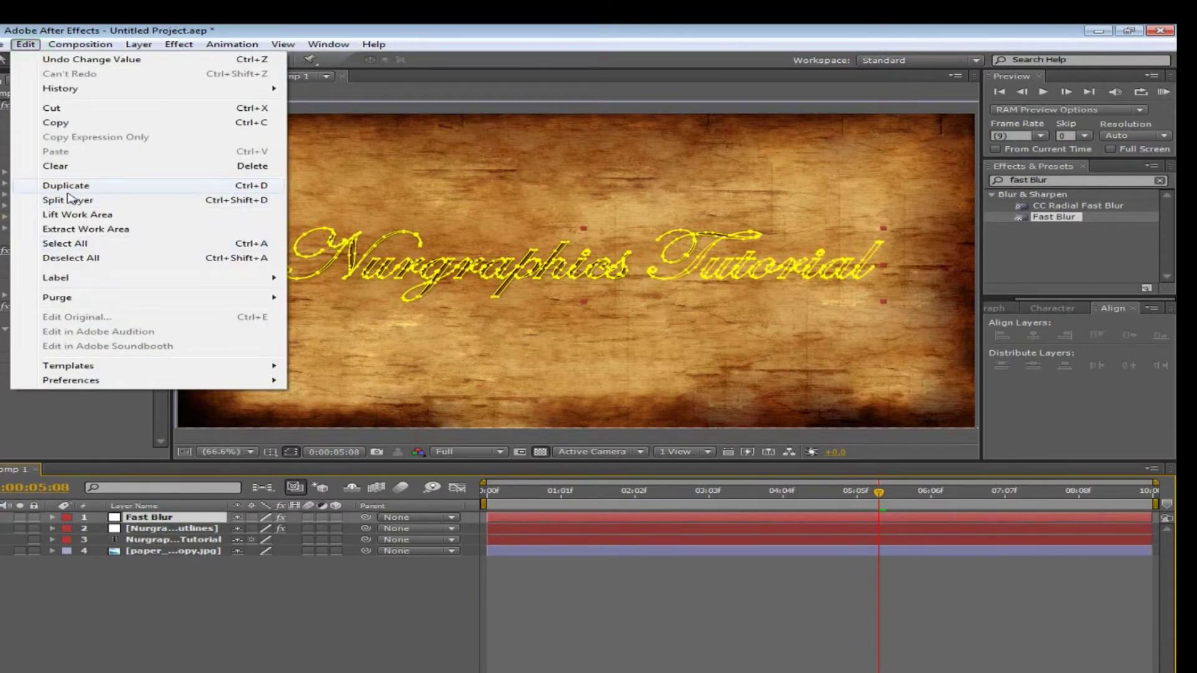
pyautogui.click(66, 186)
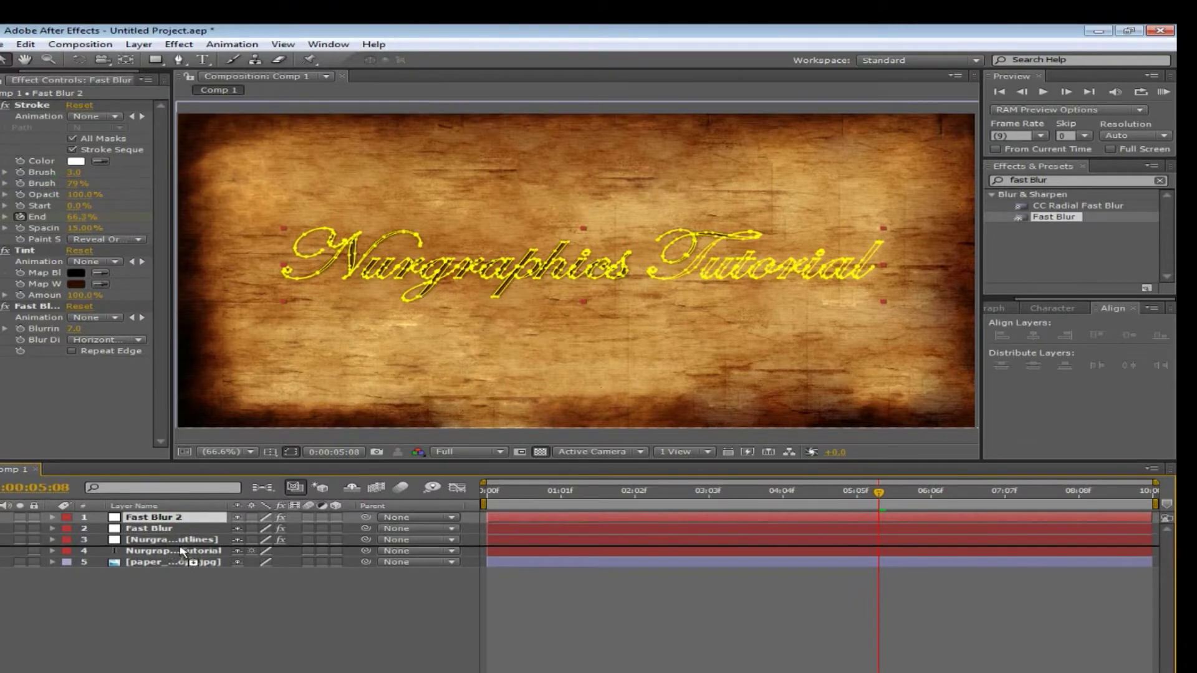
pyautogui.moveTo(184, 520); pyautogui.dragTo(181, 548)
pyautogui.click(194, 601)
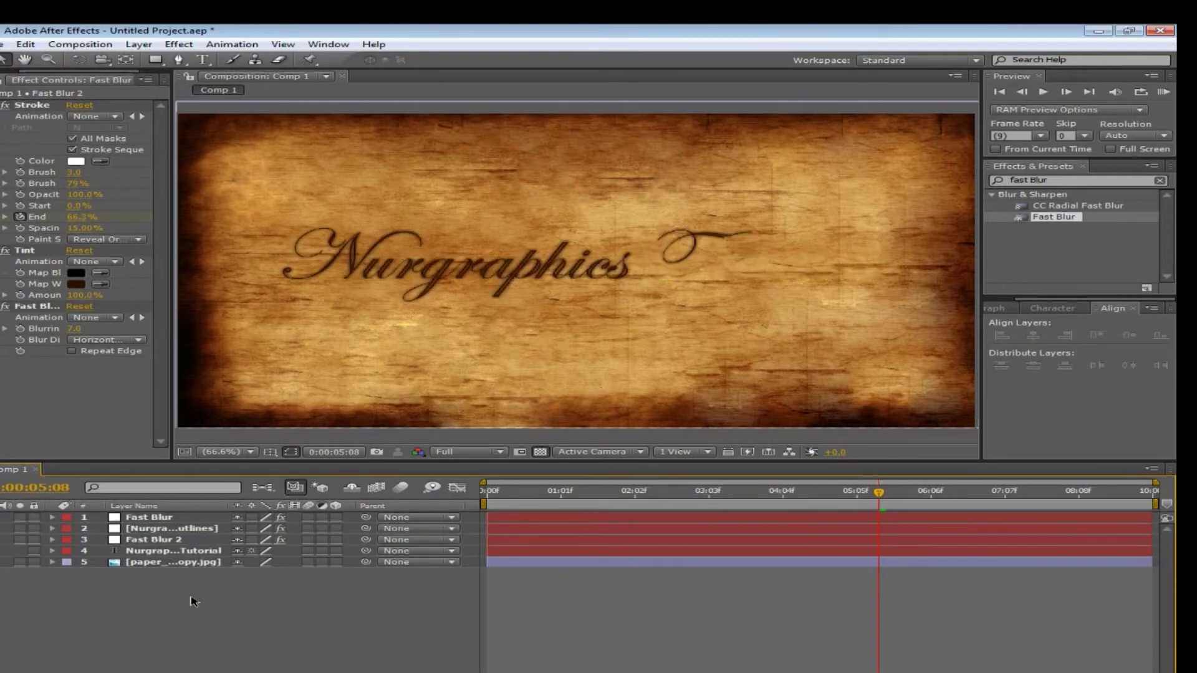
# Step: Duplicate Fast Blur again and rename the new top copy 'Glow'
pyautogui.click(165, 518)
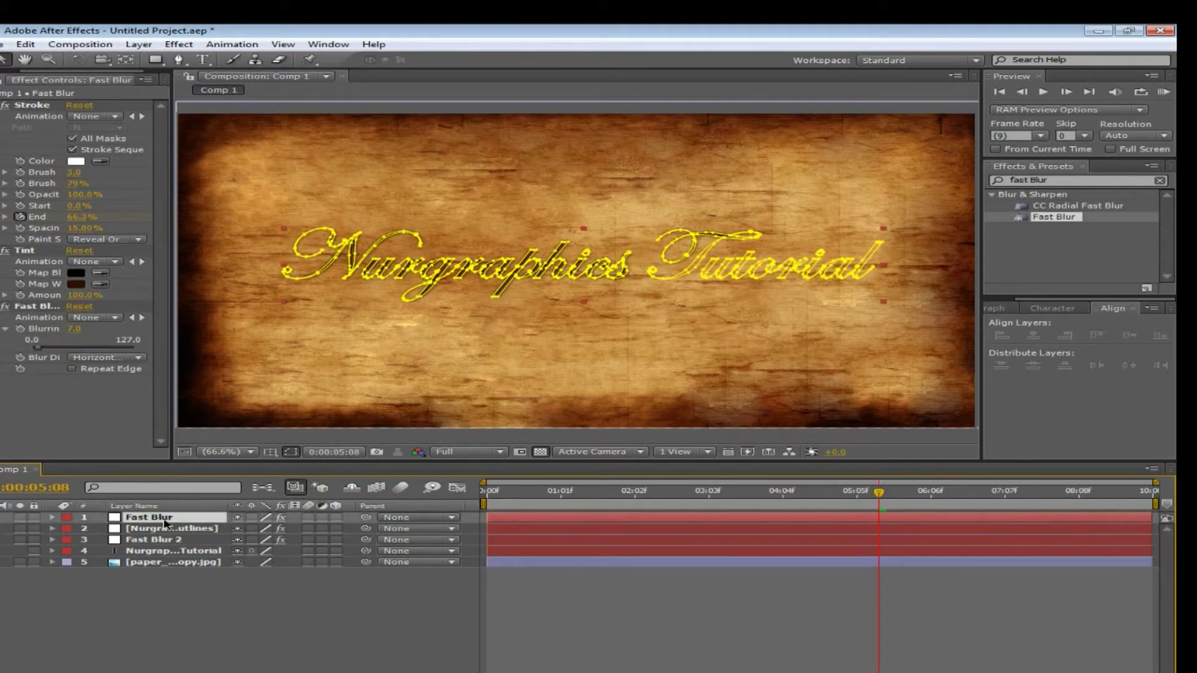
pyautogui.click(139, 43)
pyautogui.moveTo(28, 43)
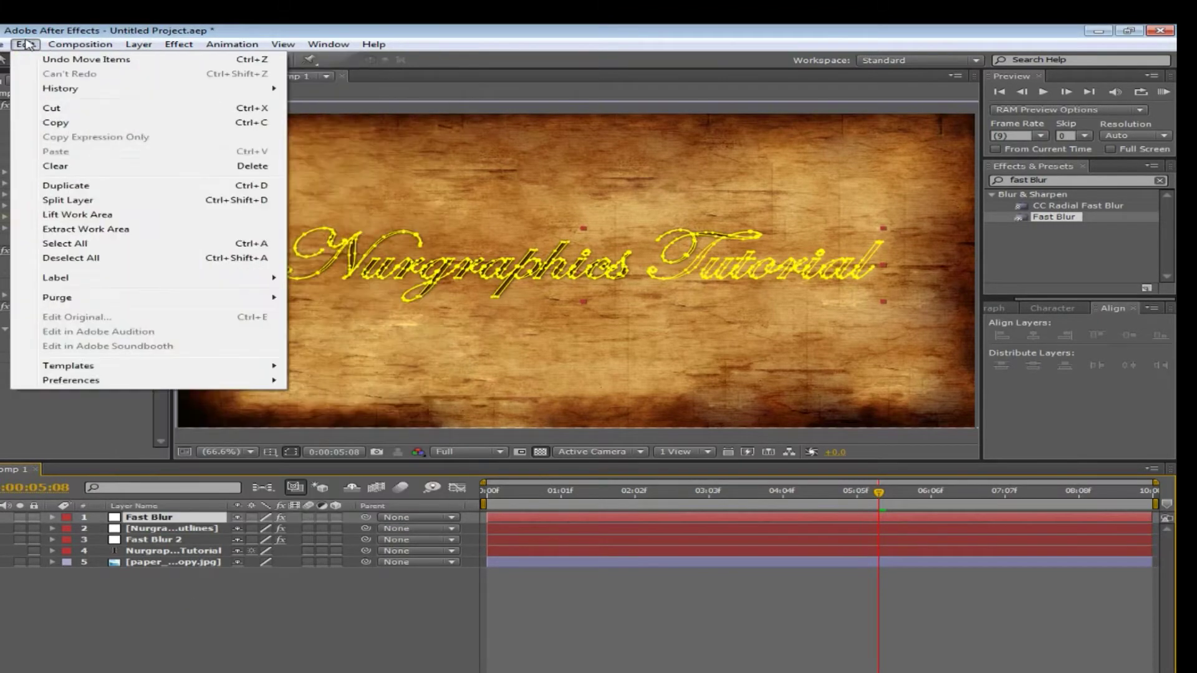
pyautogui.click(69, 186)
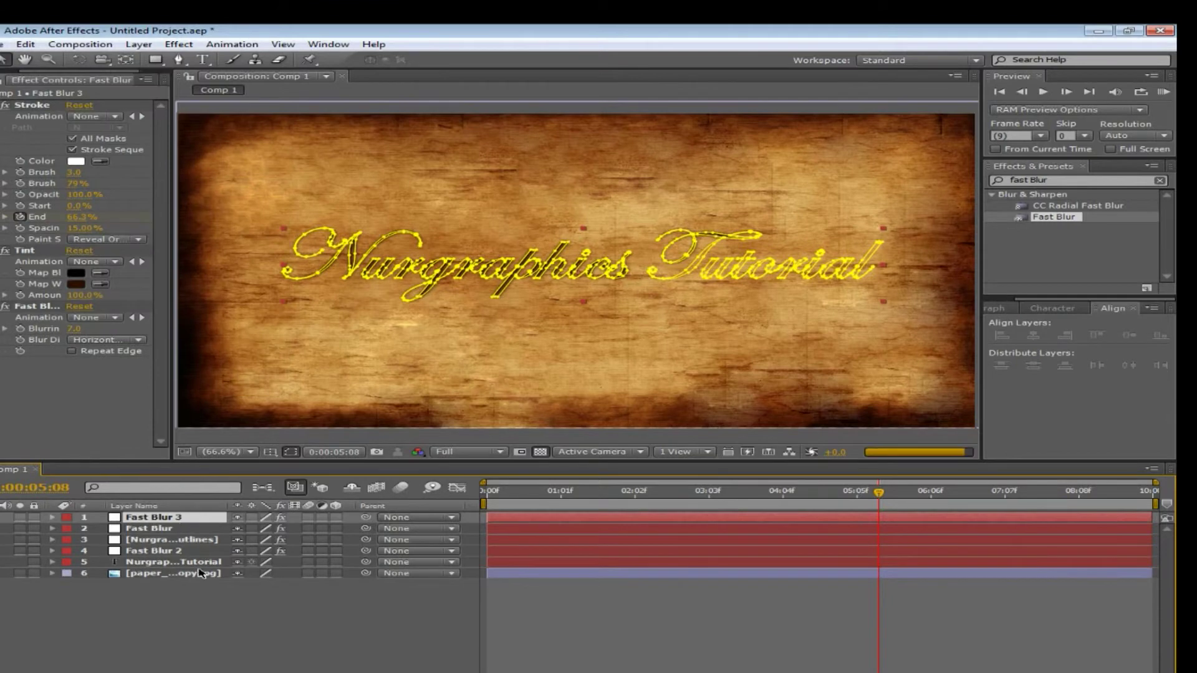
pyautogui.rightClick(168, 517)
pyautogui.click(299, 667)
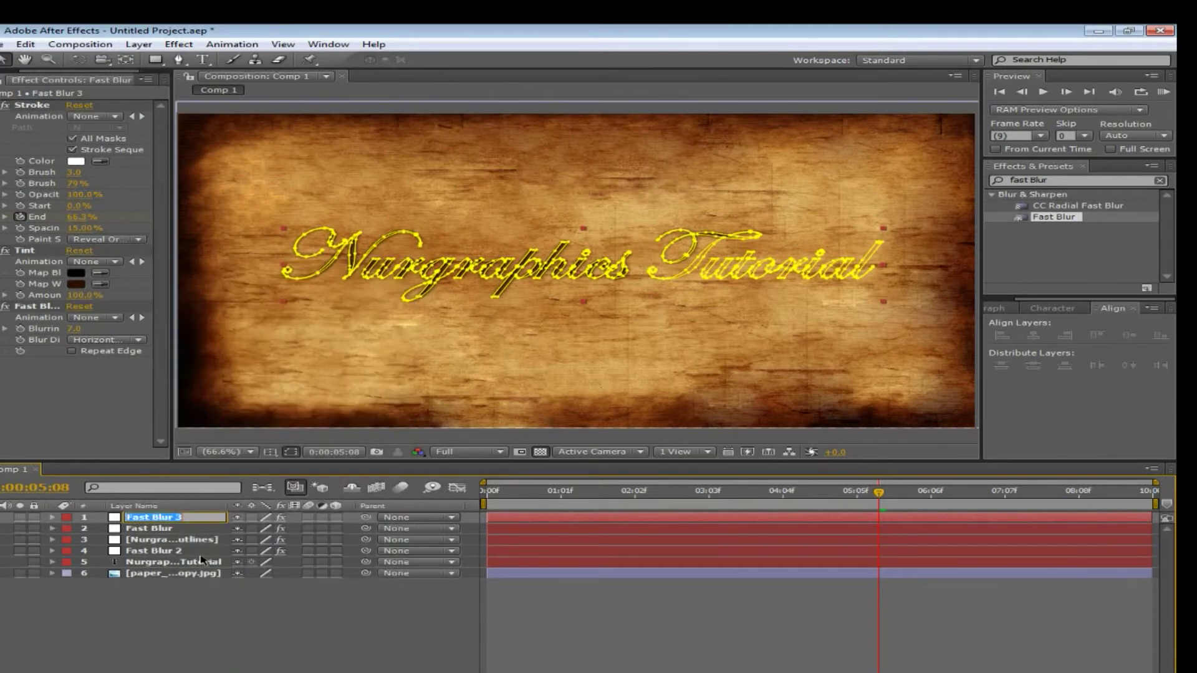
pyautogui.write('Glow')
pyautogui.click(257, 627)
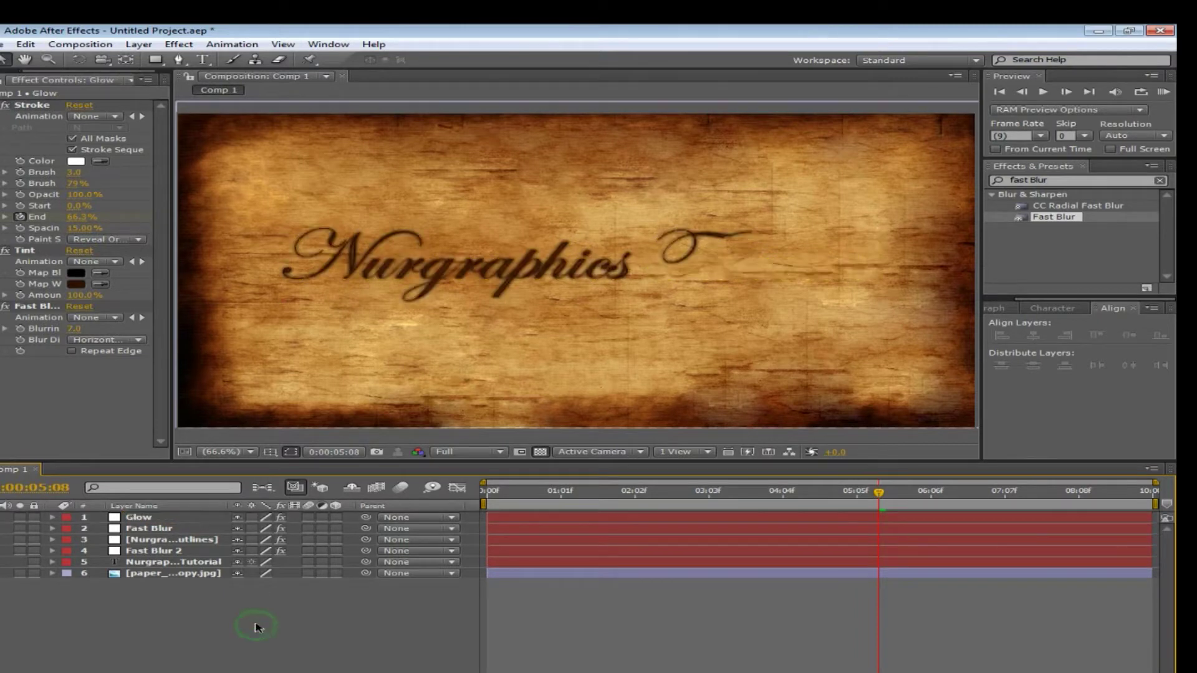
# Step: Lower the Fast Blur layer's Blurriness from 7.0 to 4.0, leaving Glow at 7.0
pyautogui.click(148, 521)
pyautogui.click(249, 644)
pyautogui.click(177, 528)
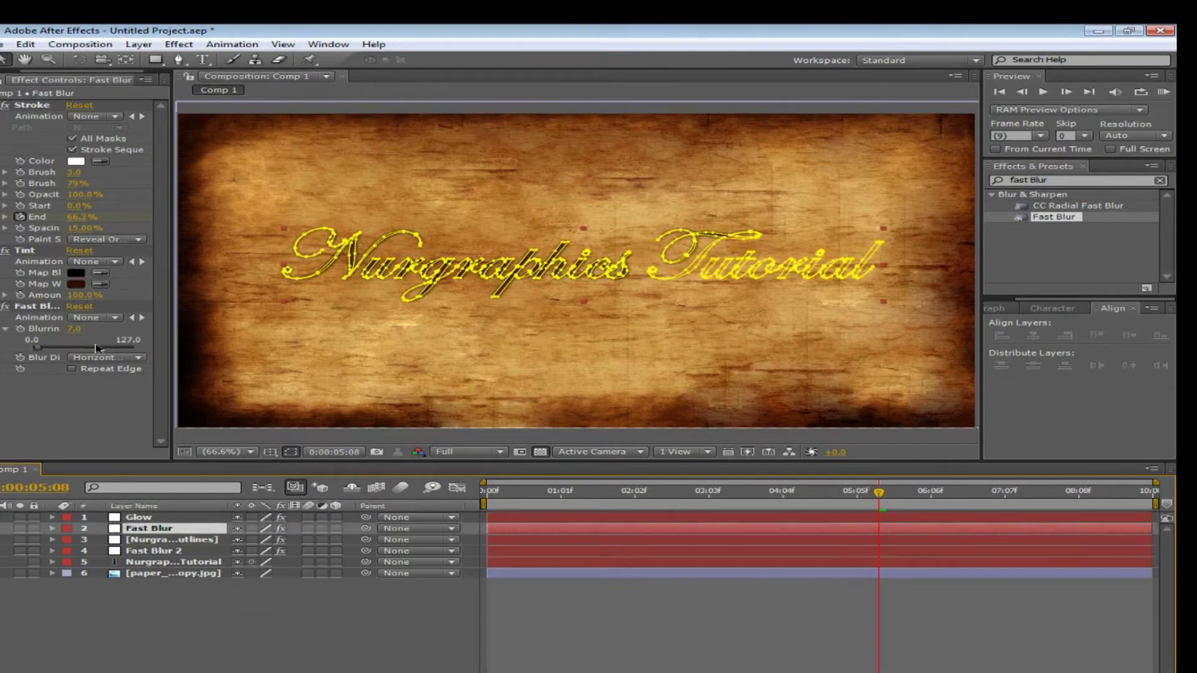
pyautogui.click(72, 330)
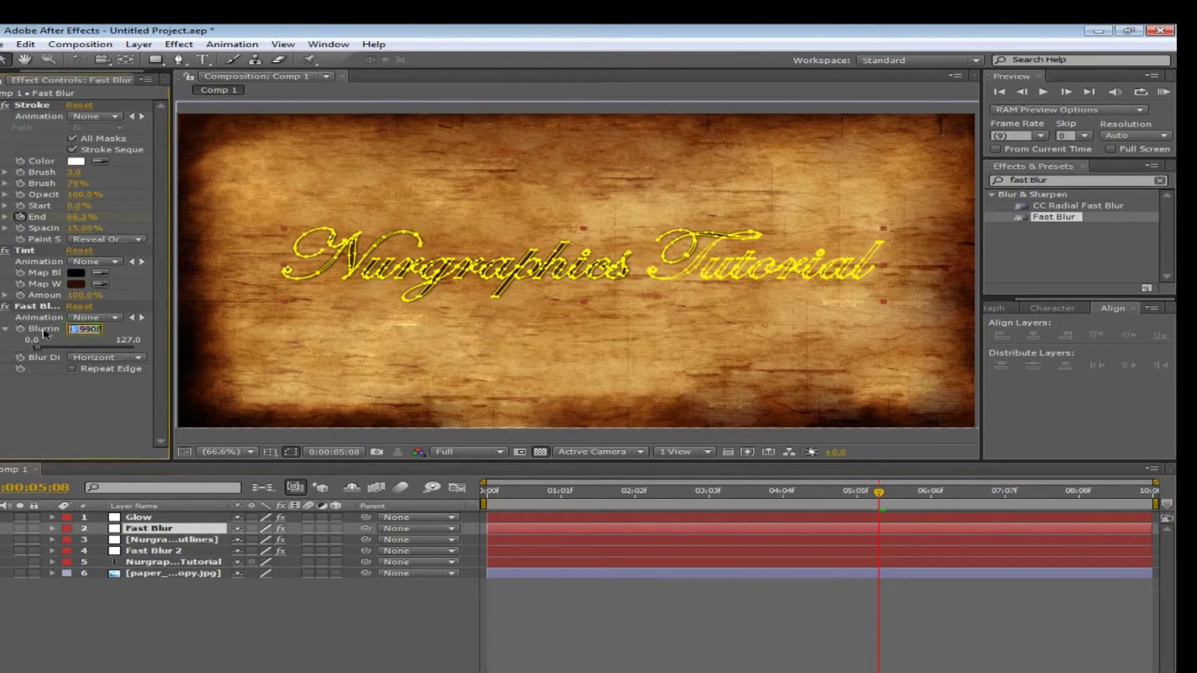
pyautogui.write('4')
pyautogui.click(242, 636)
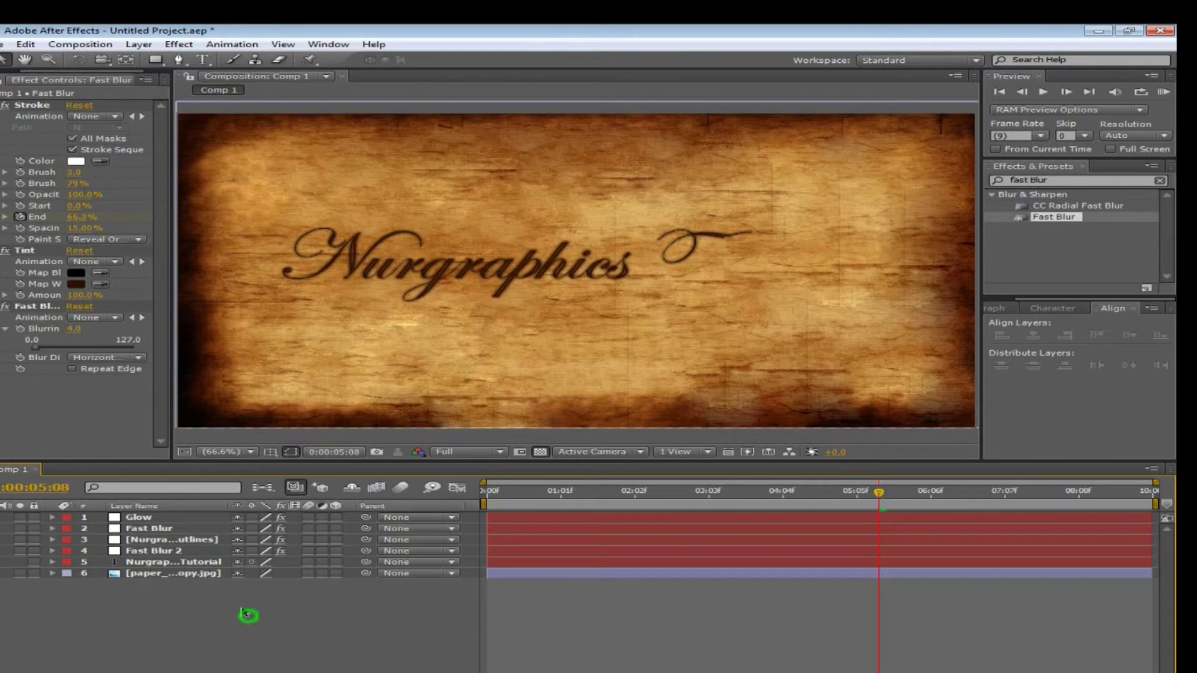
pyautogui.click(135, 520)
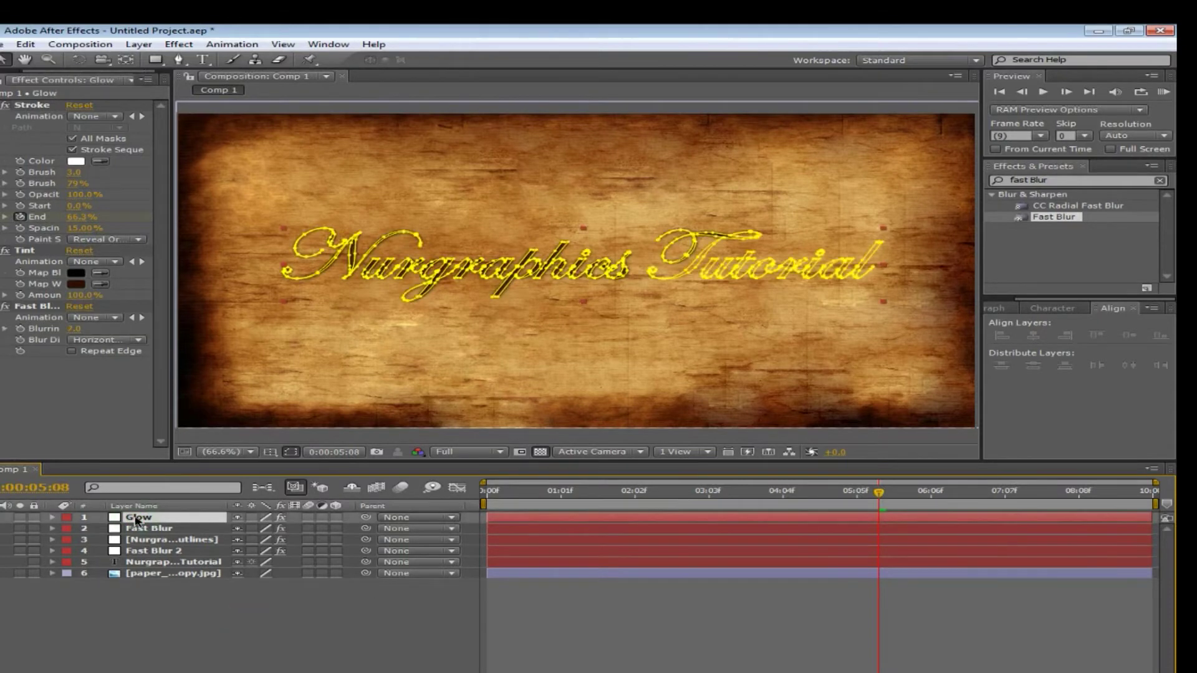
pyautogui.click(215, 631)
# Step: Search Effects & Presets for 'glow'
pyautogui.click(1159, 180)
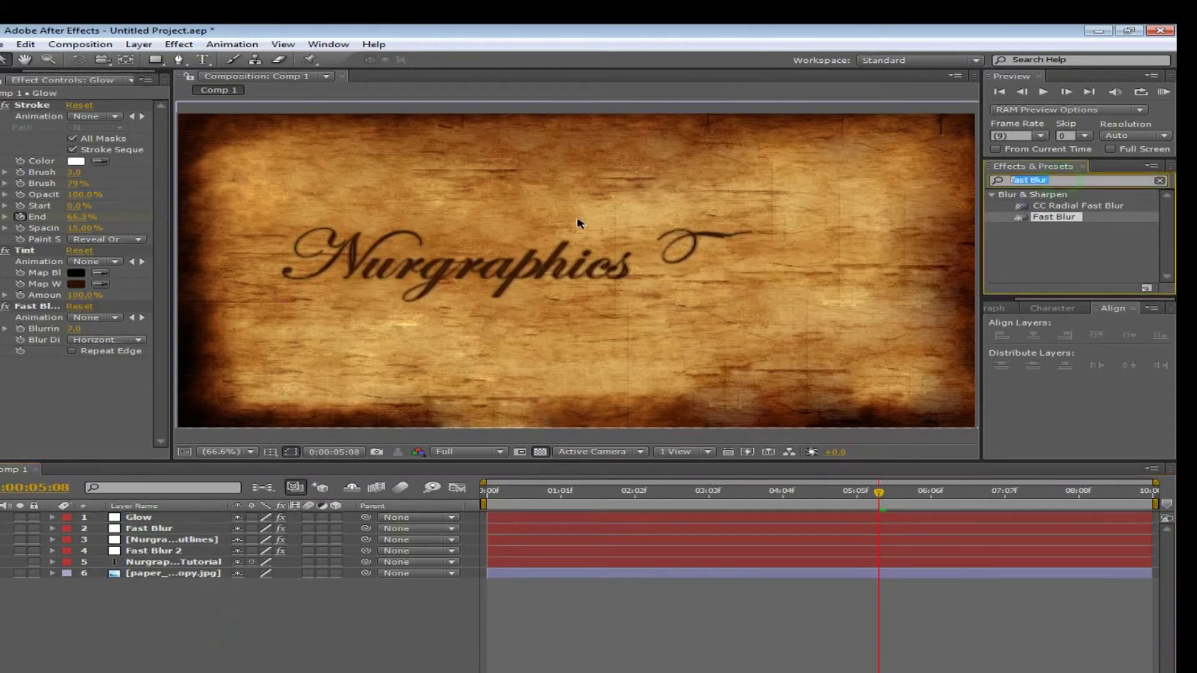
pyautogui.write('g')
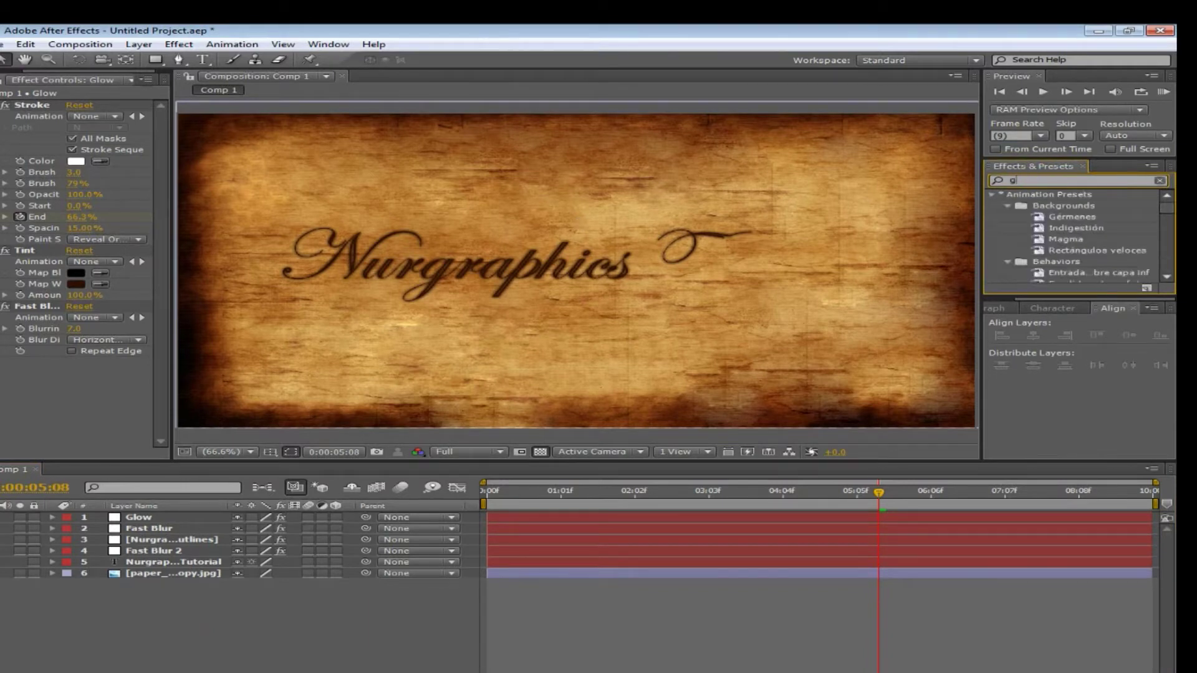
pyautogui.write('lor')
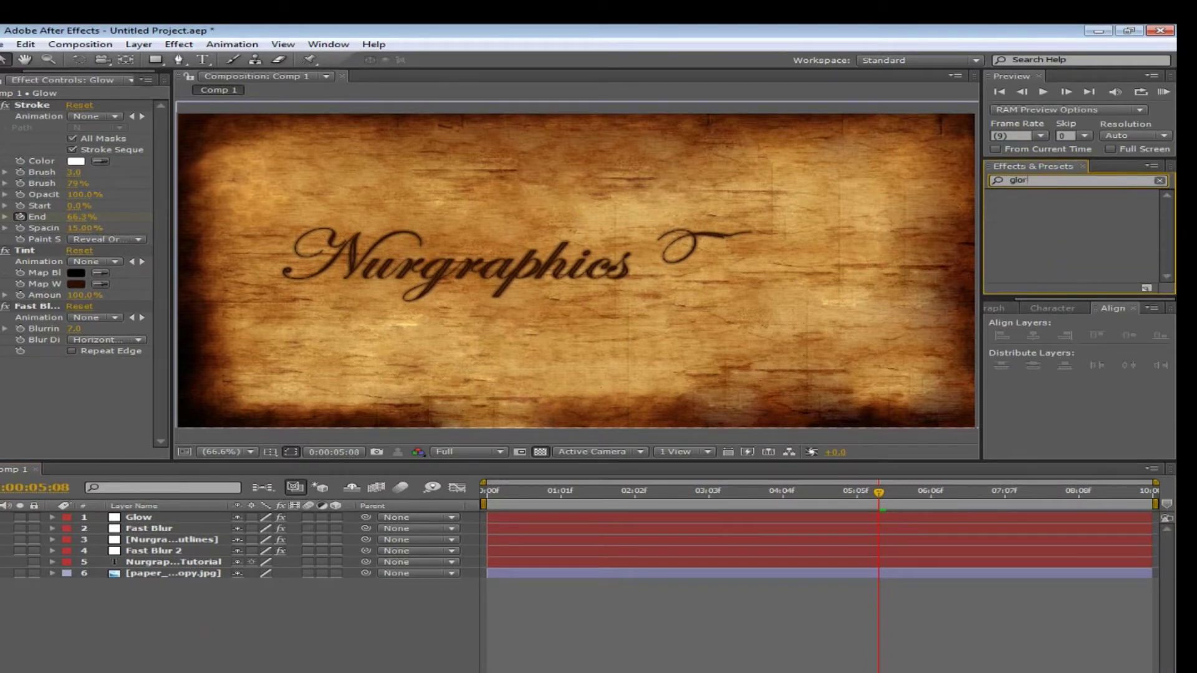
pyautogui.press('BackSpace')
pyautogui.write('w')
# Step: Set the Fast Blur, outlines and Fast Blur 2 layers to Overlay blending mode
pyautogui.click(281, 612)
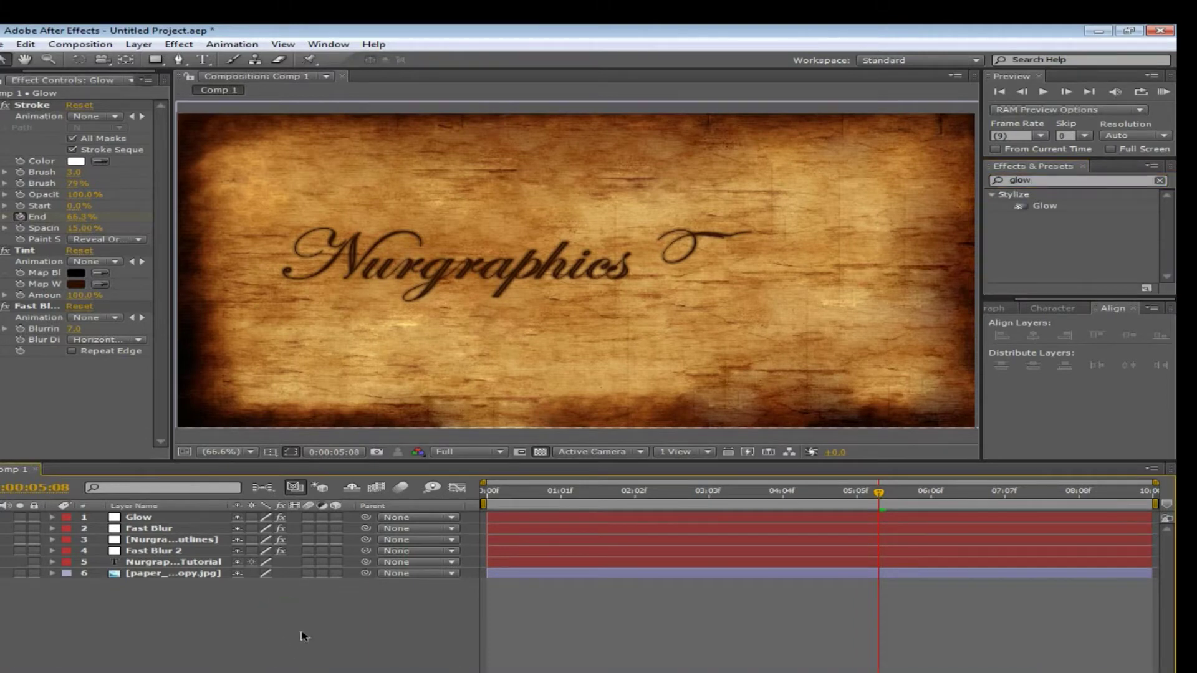
pyautogui.press('F4')
pyautogui.click(275, 528)
pyautogui.click(152, 622)
pyautogui.click(142, 530)
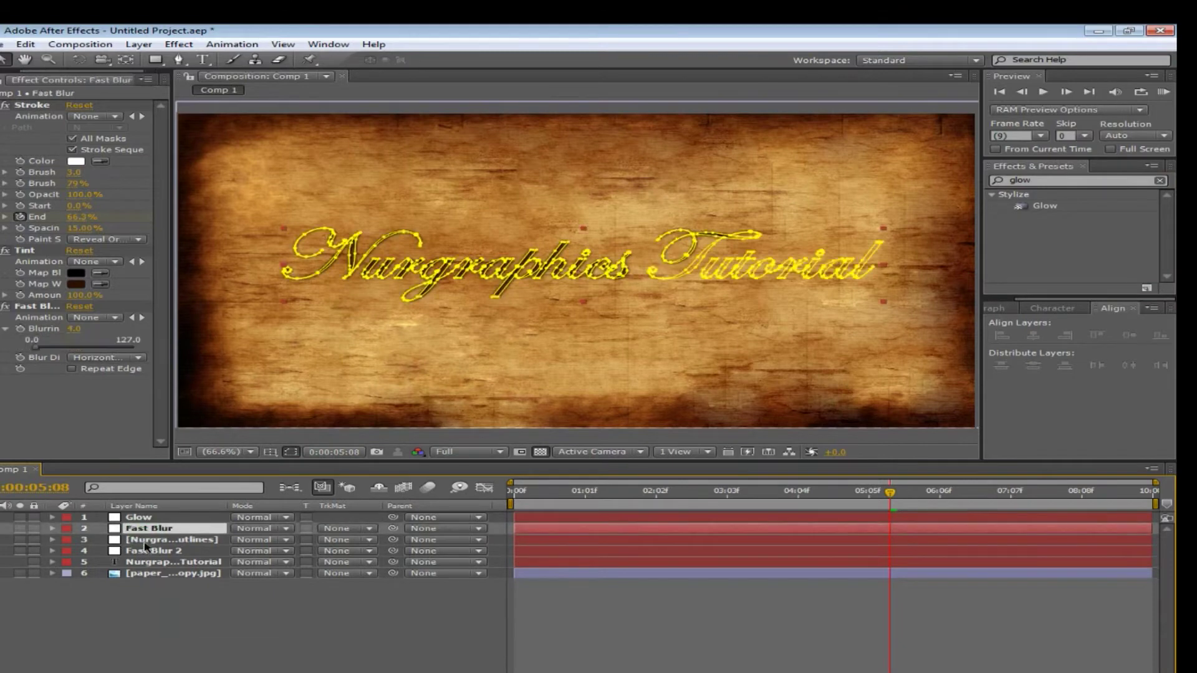
pyautogui.keyDown('ctrl'); pyautogui.click(145, 539); pyautogui.keyUp('ctrl')
pyautogui.keyDown('ctrl'); pyautogui.click(149, 551); pyautogui.keyUp('ctrl')
pyautogui.click(286, 539)
pyautogui.click(293, 391)
pyautogui.click(314, 642)
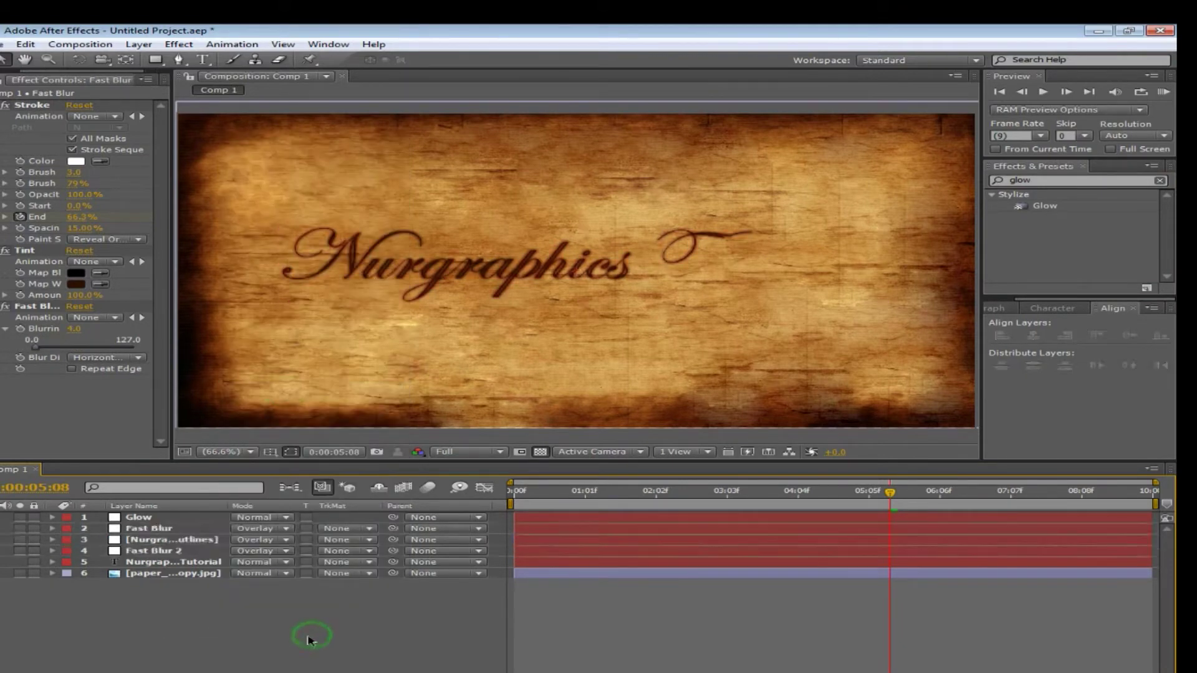
# Step: Apply the Stylize > Glow effect to the Glow layer
pyautogui.click(148, 518)
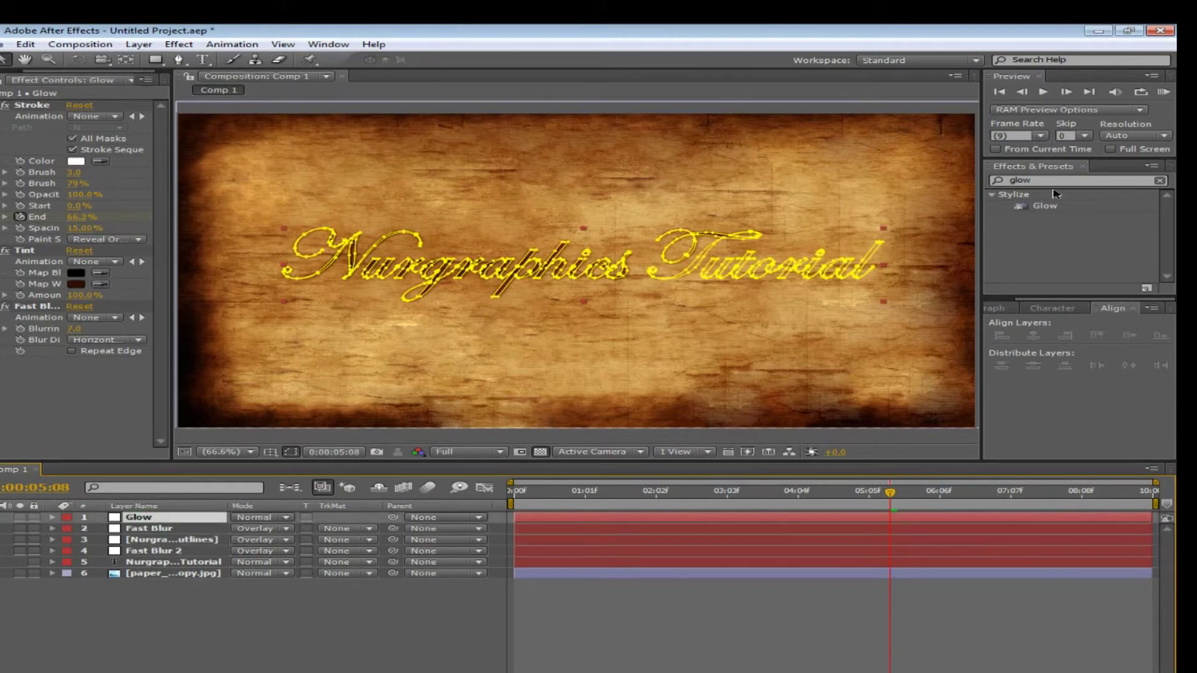
pyautogui.moveTo(1051, 210); pyautogui.dragTo(164, 518)
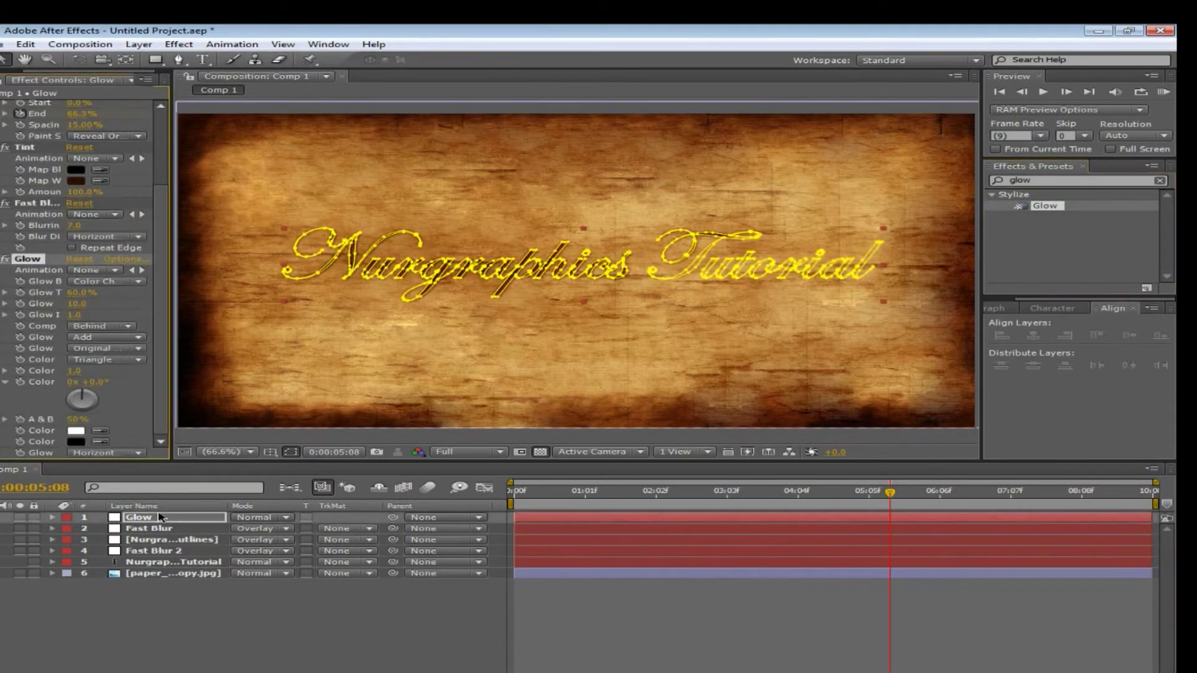
pyautogui.click(354, 609)
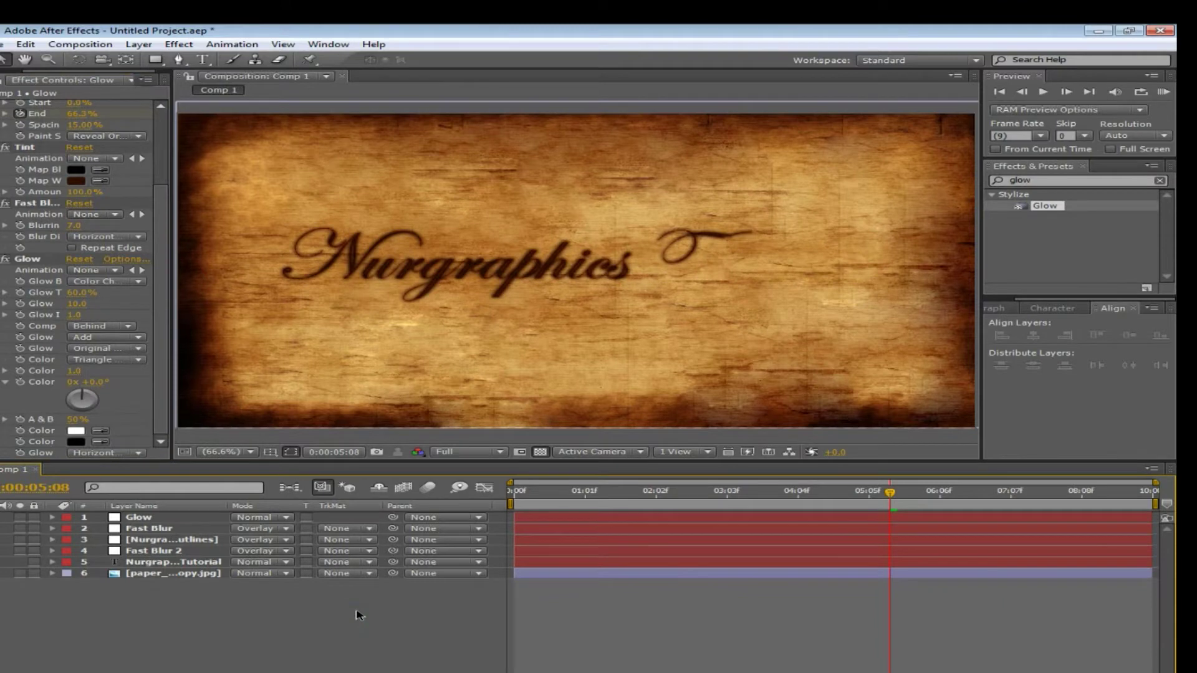
# Step: At 6:00, change the Glow layer's Tint Map White colour to brown
pyautogui.moveTo(890, 493); pyautogui.dragTo(751, 493)
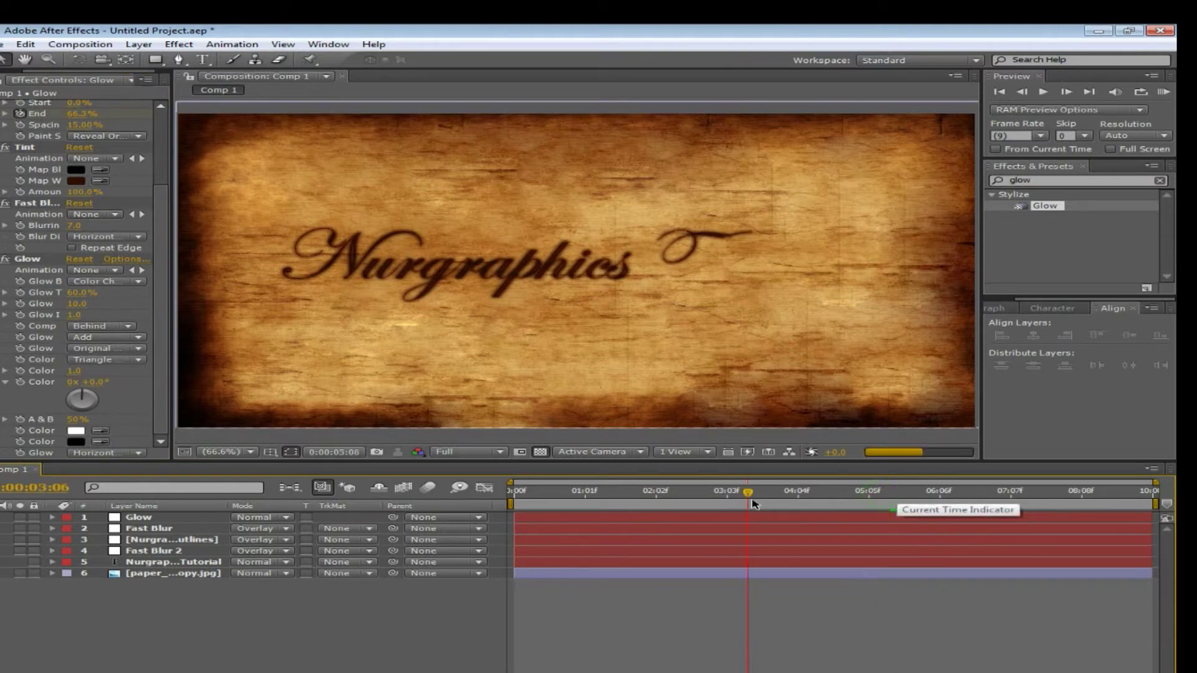
pyautogui.click(898, 492)
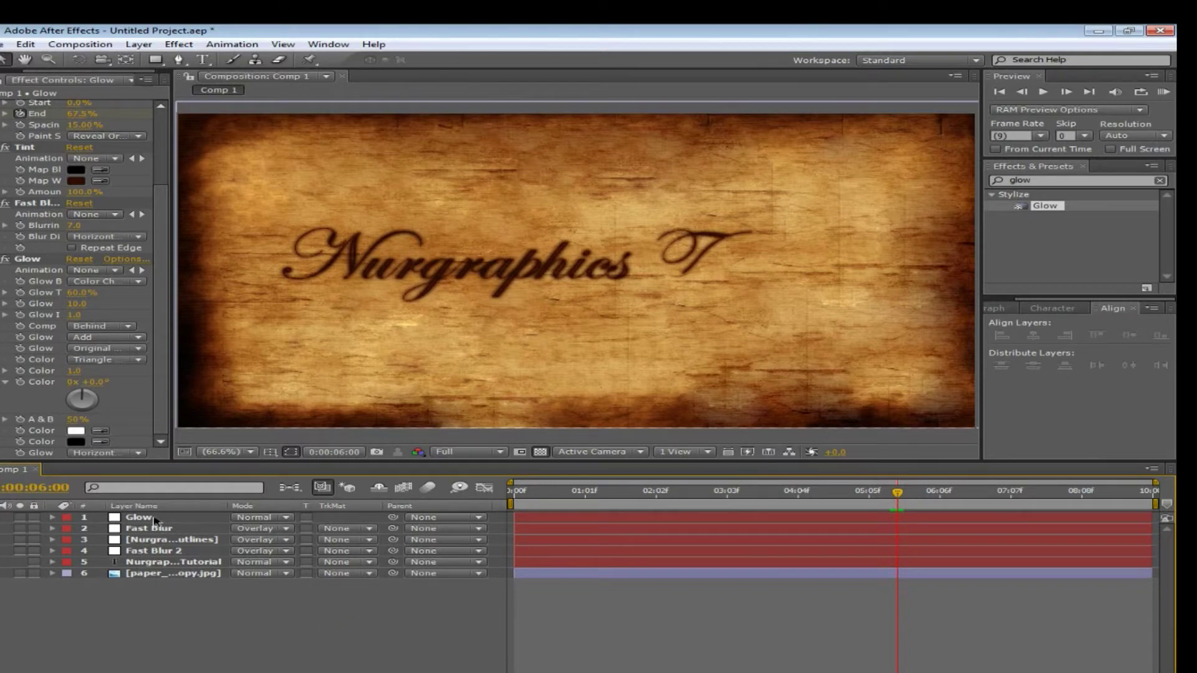
pyautogui.click(155, 521)
pyautogui.click(75, 181)
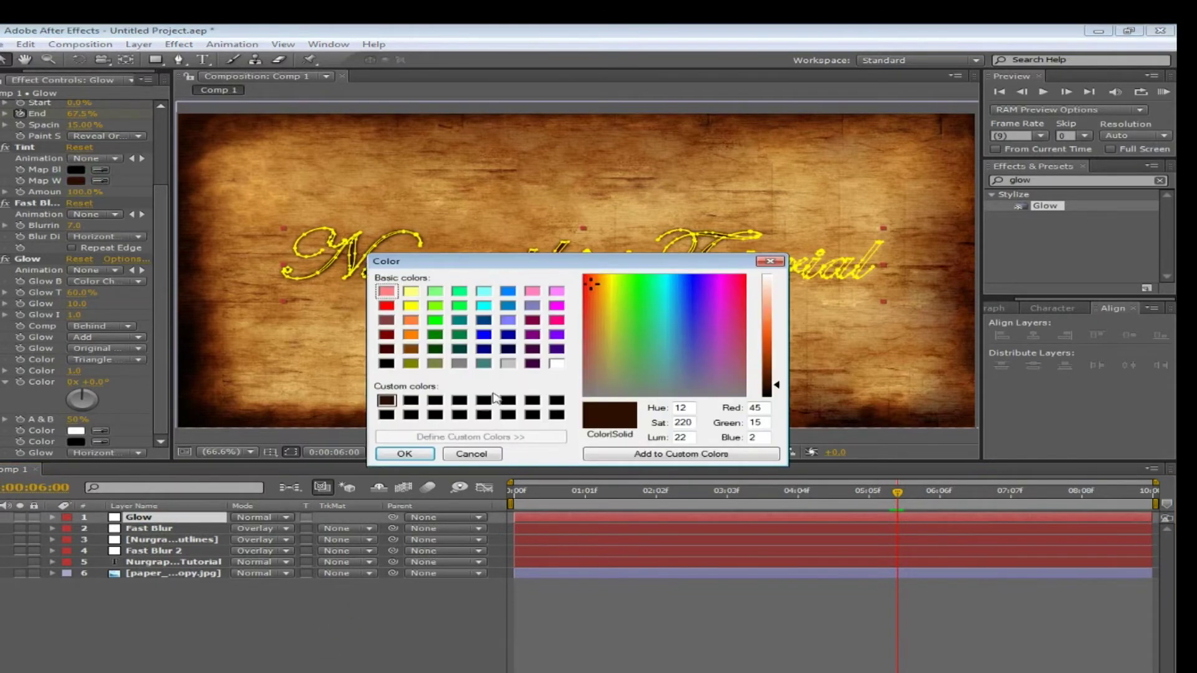
pyautogui.click(410, 348)
pyautogui.click(404, 454)
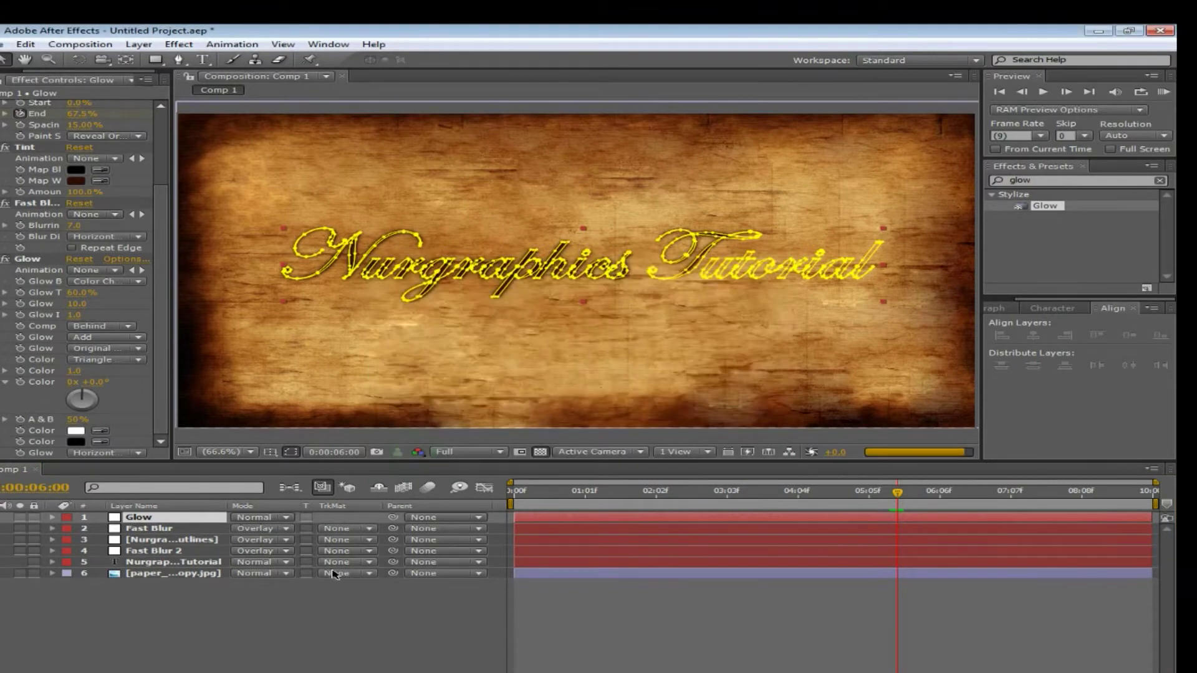
# Step: Set the Glow layer to Add blending mode and preview from the start
pyautogui.click(296, 517)
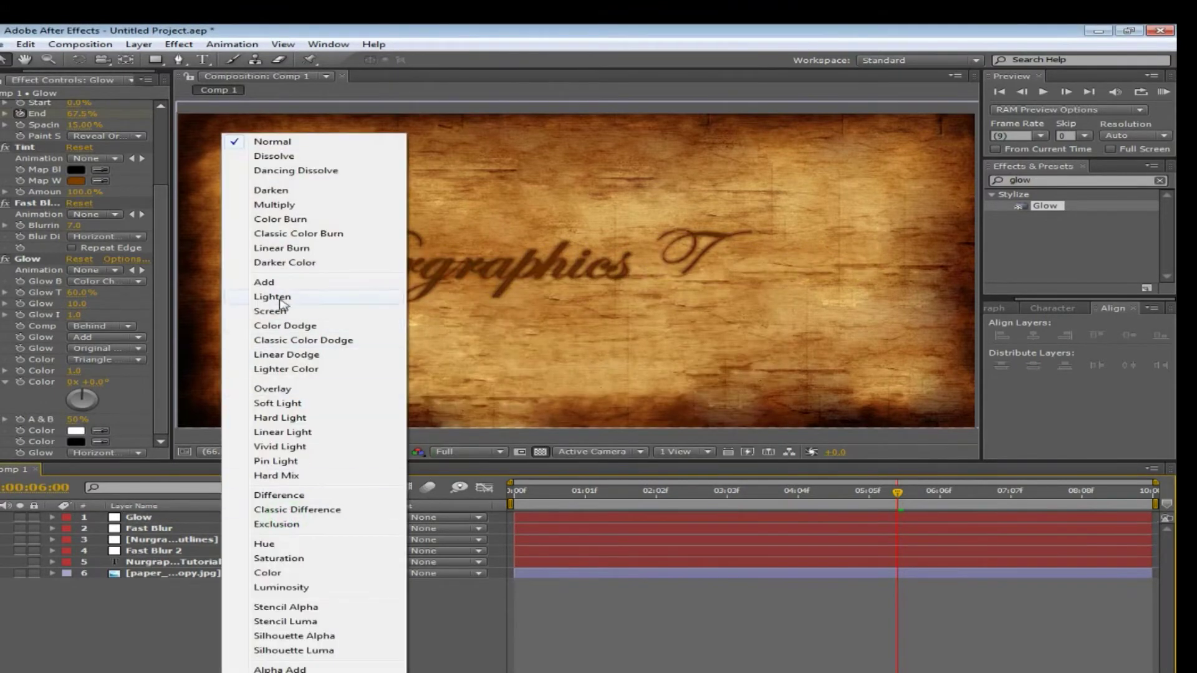
pyautogui.click(275, 282)
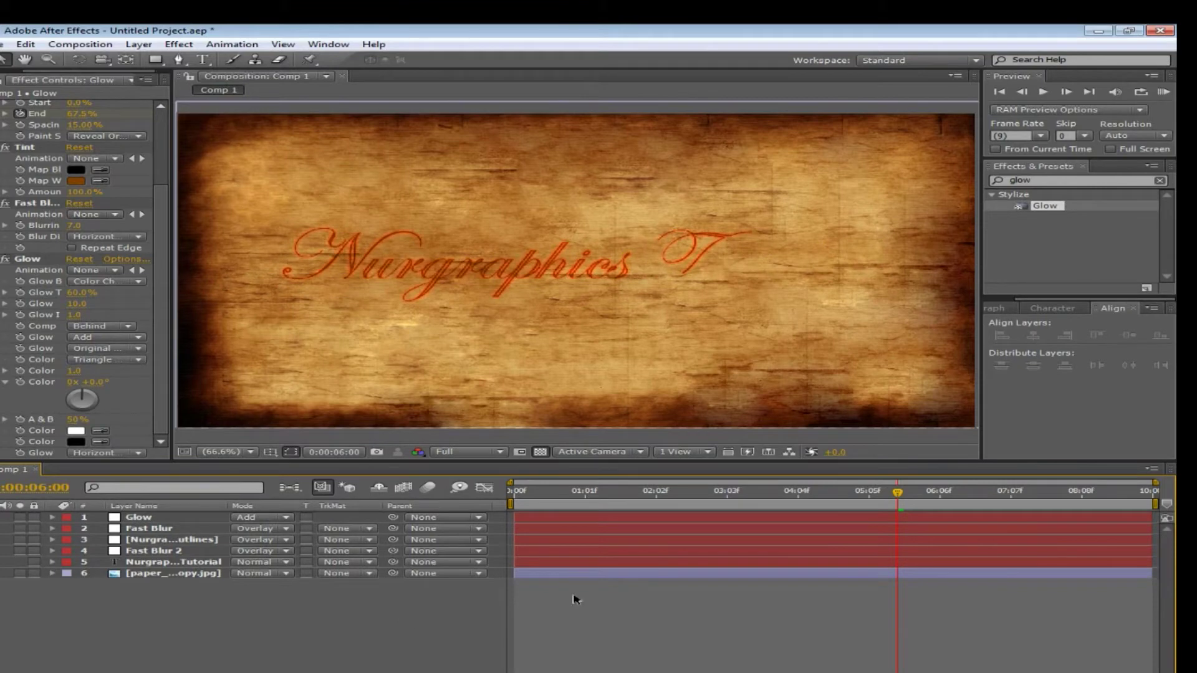
pyautogui.press('KP_0')
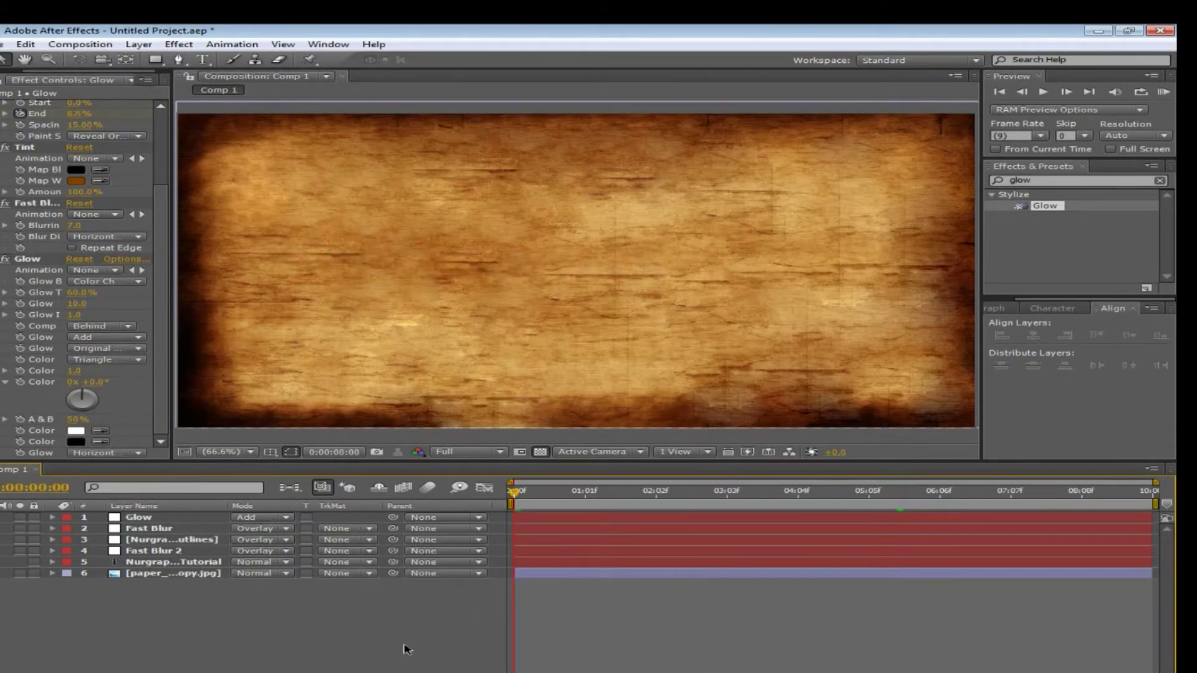
# Step: Keyframe the stroke's Start value at 0.2% on the first frame
pyautogui.click(521, 492)
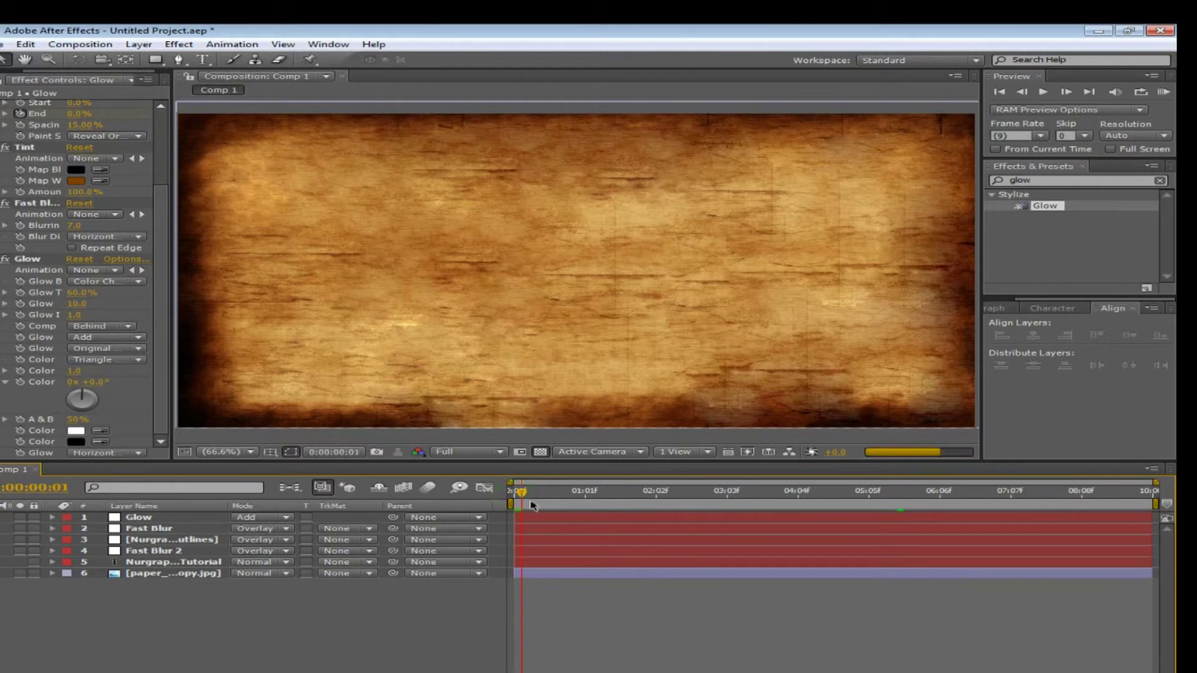
pyautogui.moveTo(522, 493); pyautogui.dragTo(505, 496)
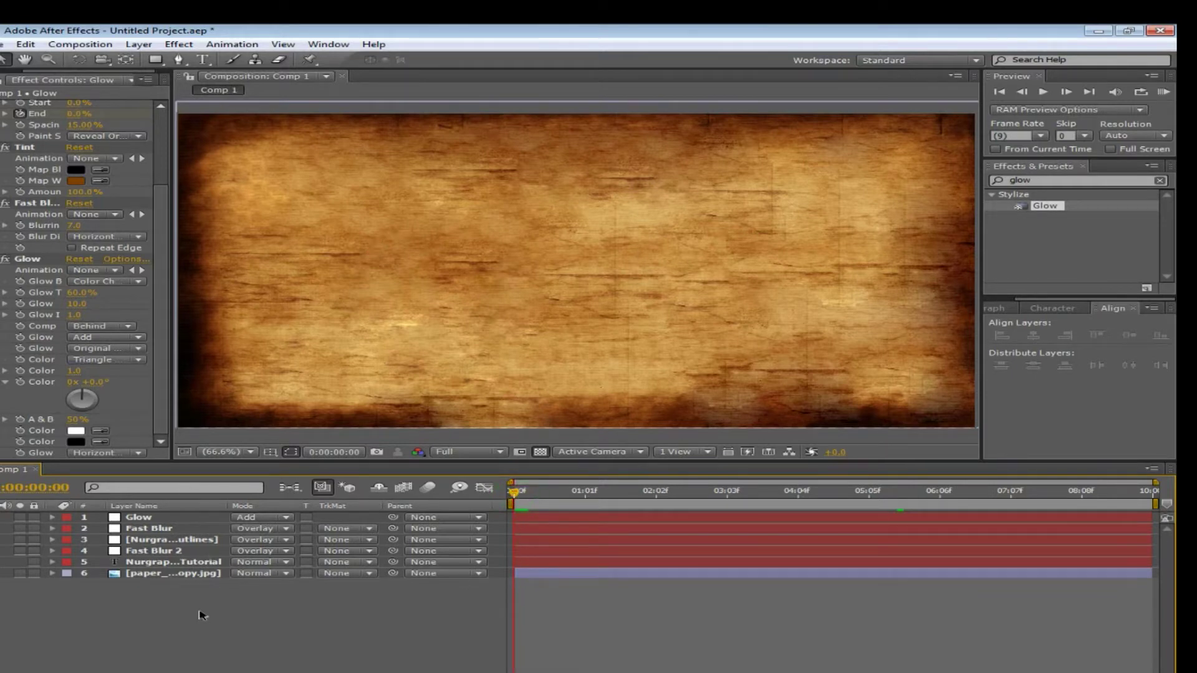
pyautogui.scroll(3, 112, 185)
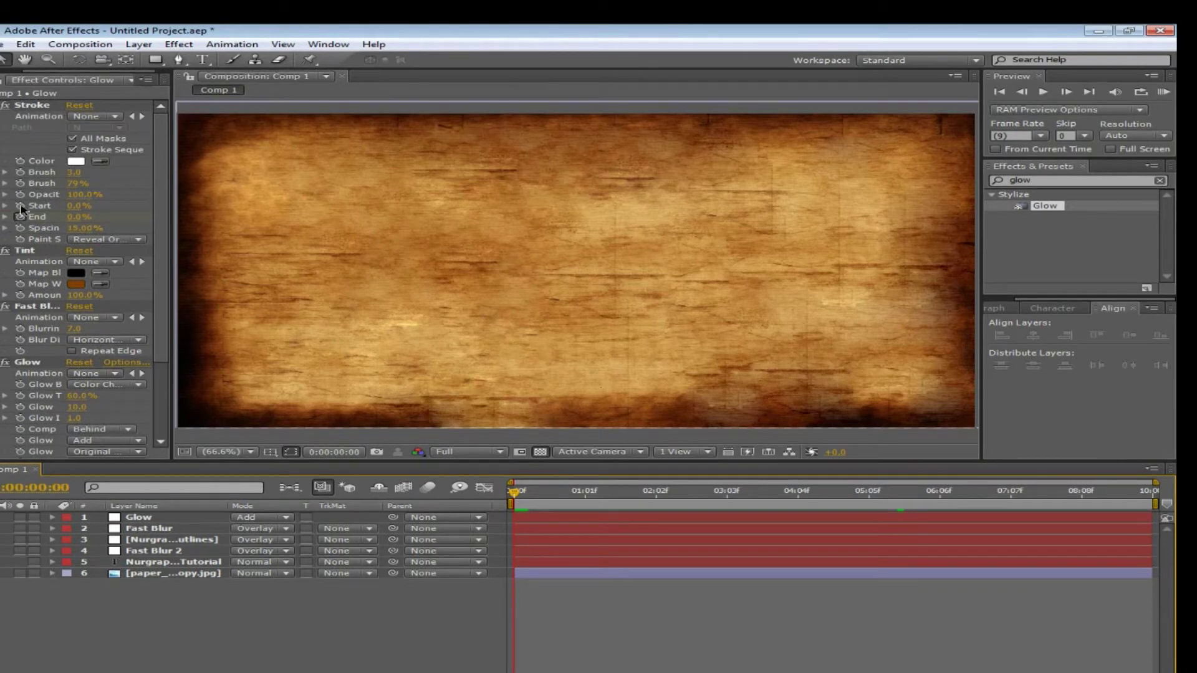
pyautogui.click(20, 206)
pyautogui.click(81, 206)
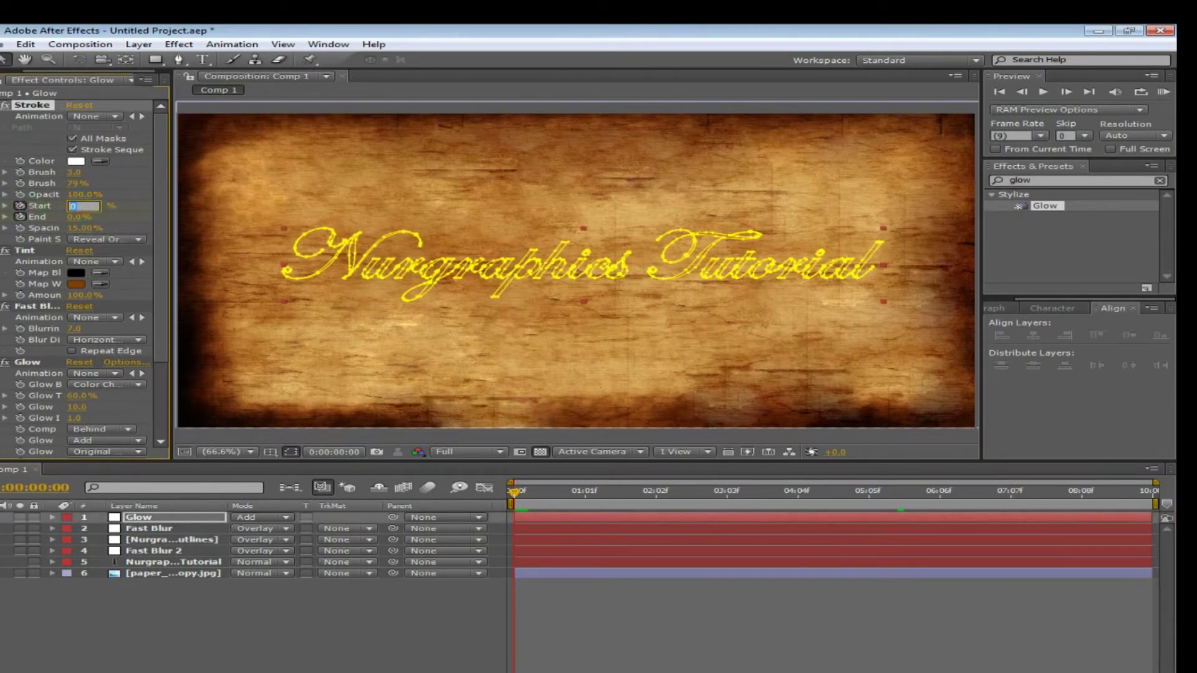
pyautogui.click(324, 632)
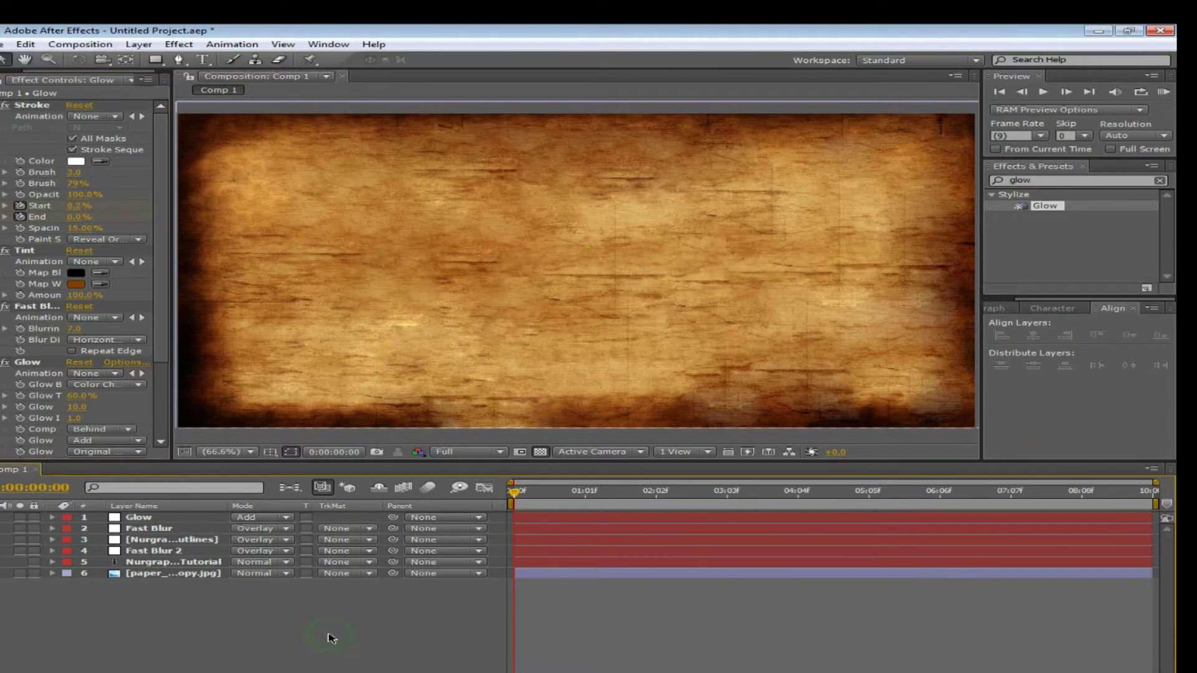
# Step: Set Start to 100% at 0:00:08:08 and preview the write-on animation
pyautogui.moveTo(515, 496)
pyautogui.mouseDown()
pyautogui.moveTo(1167, 490)
pyautogui.moveTo(1082, 490)
pyautogui.mouseUp()
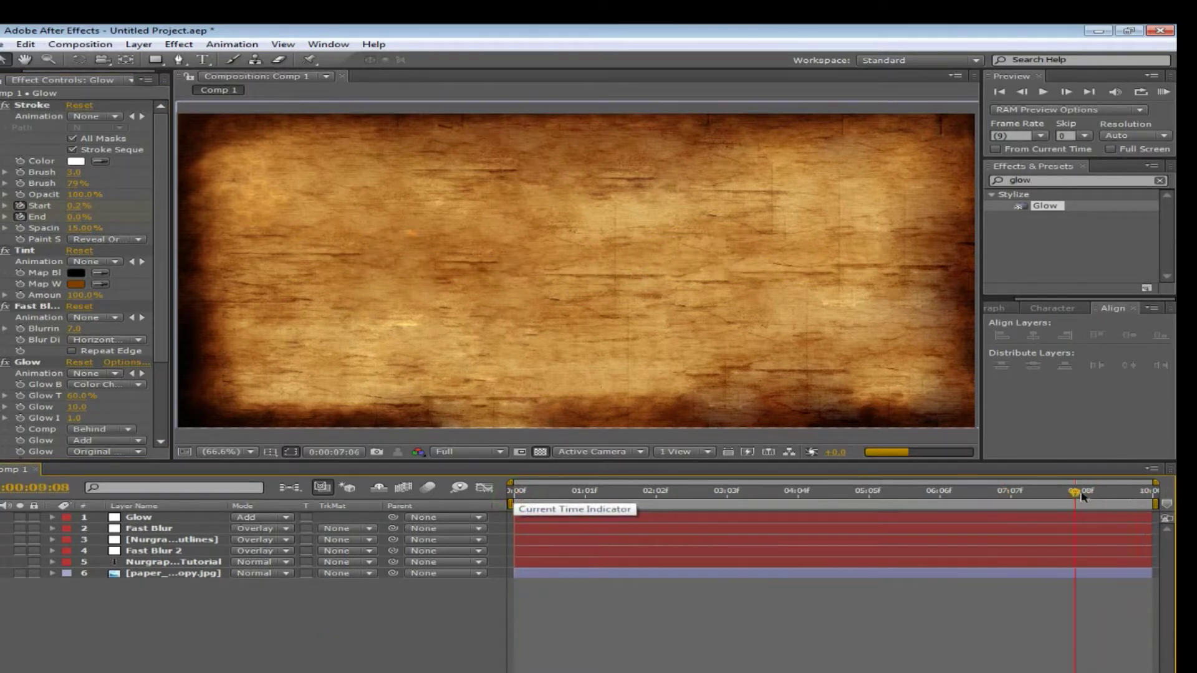
pyautogui.click(80, 207)
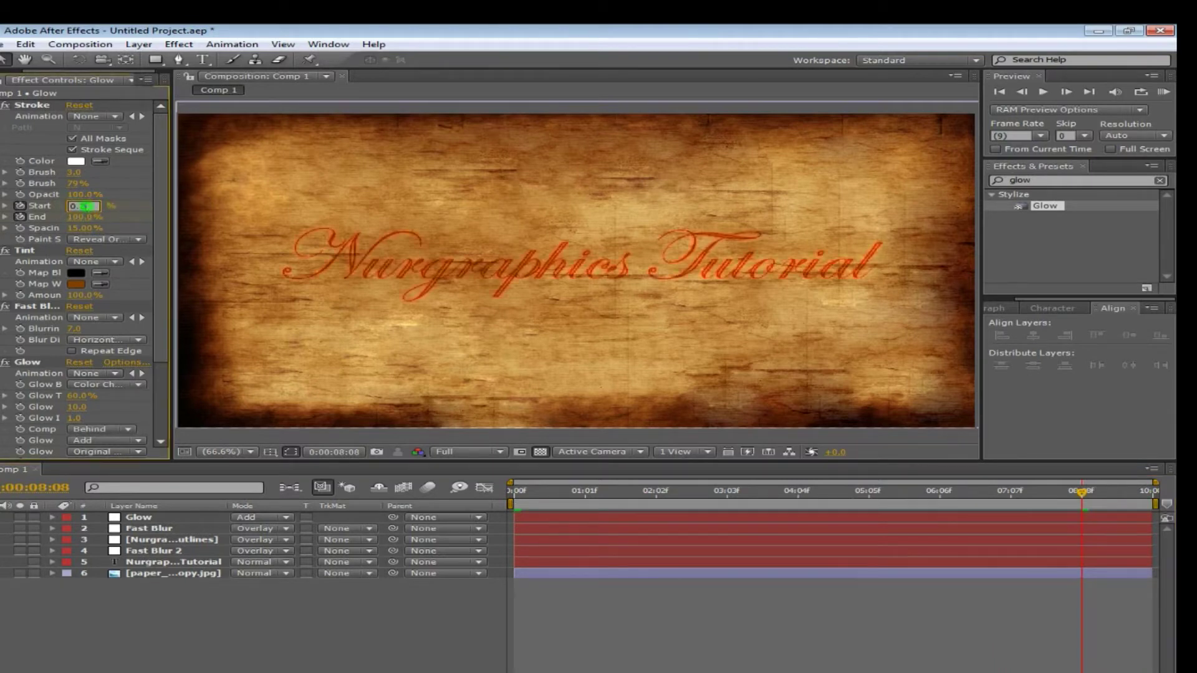
pyautogui.write('100')
pyautogui.click(406, 648)
pyautogui.click(406, 645)
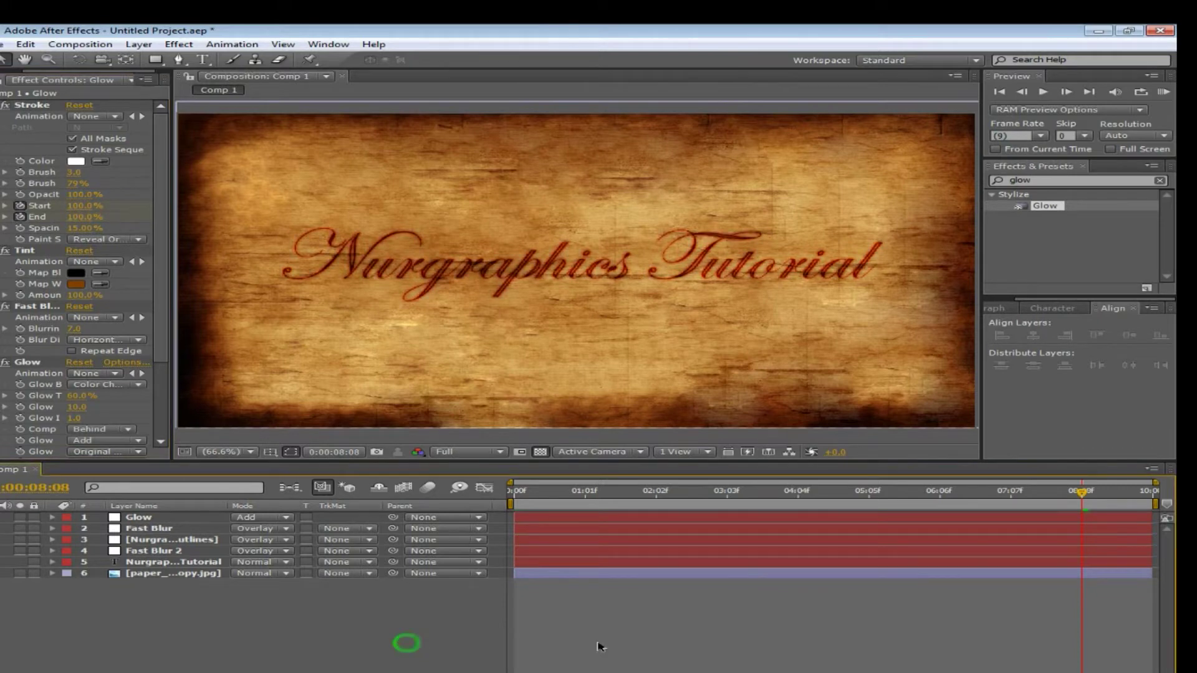
pyautogui.moveTo(1082, 492); pyautogui.dragTo(905, 497)
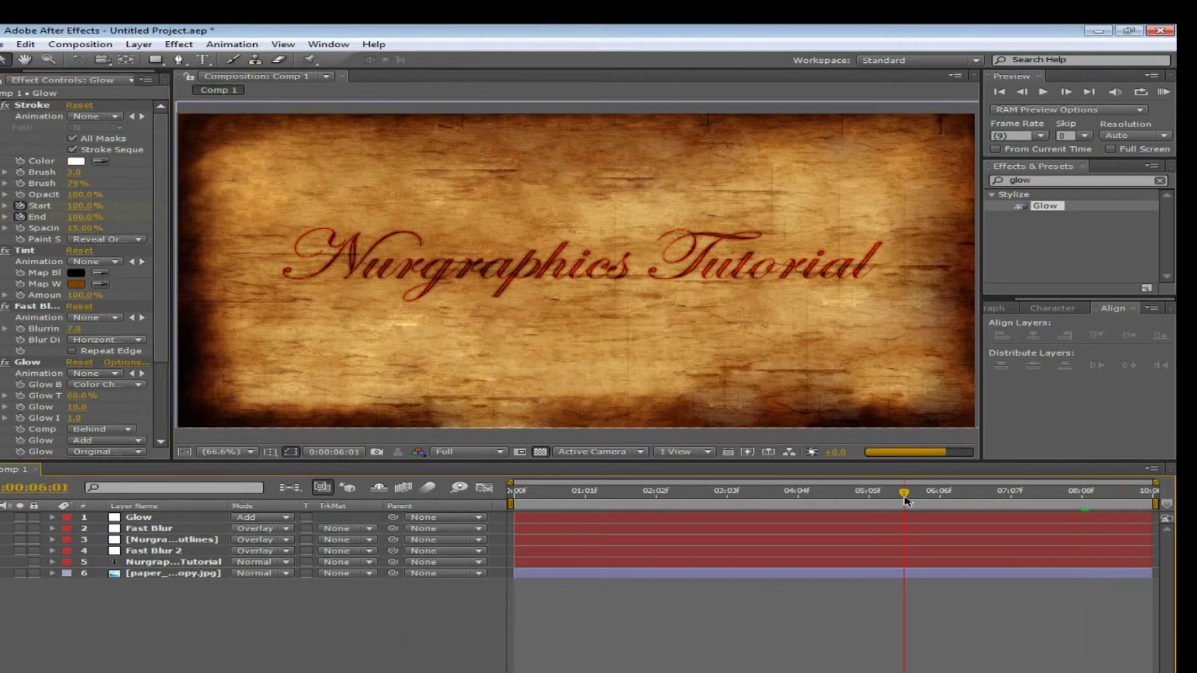
pyautogui.moveTo(905, 499); pyautogui.dragTo(510, 500)
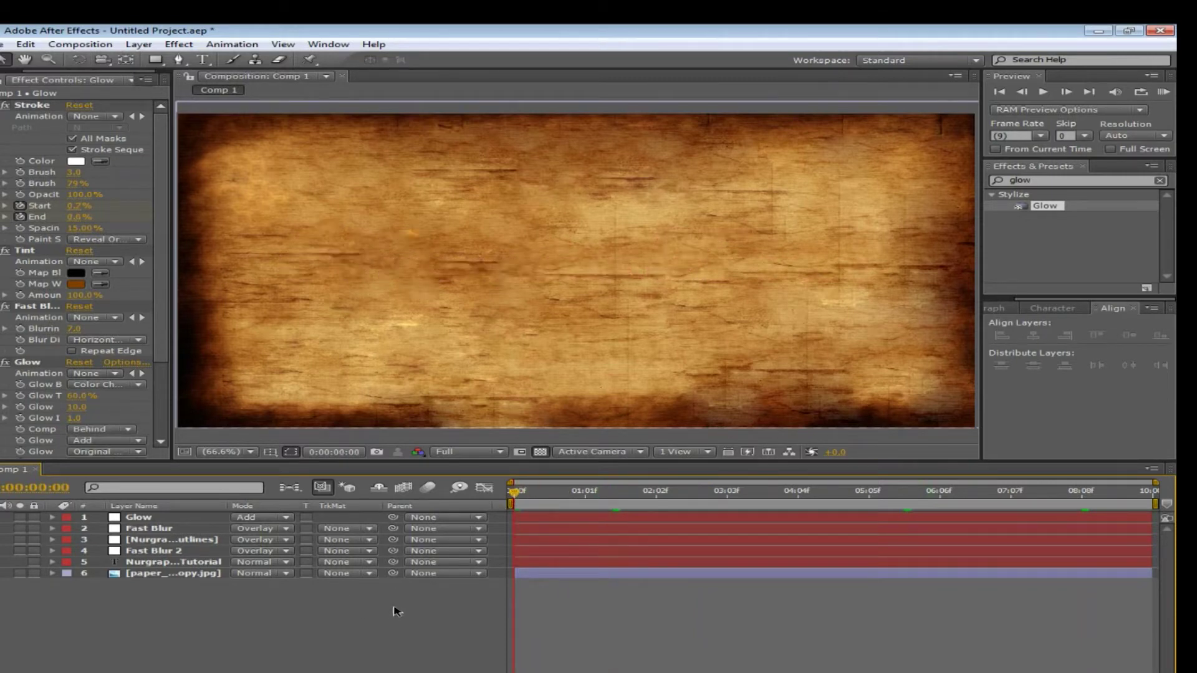
pyautogui.press('space')
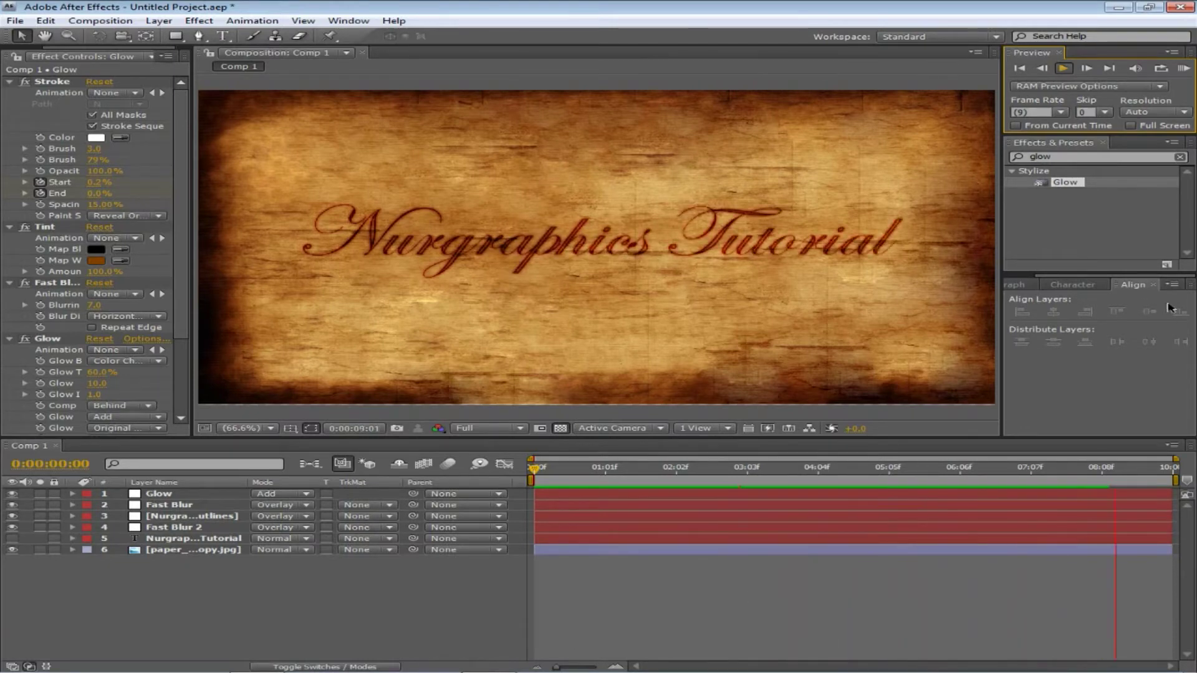
# Step: Stop the preview at frame 6 and marquee-select all six layers
pyautogui.click(1065, 69)
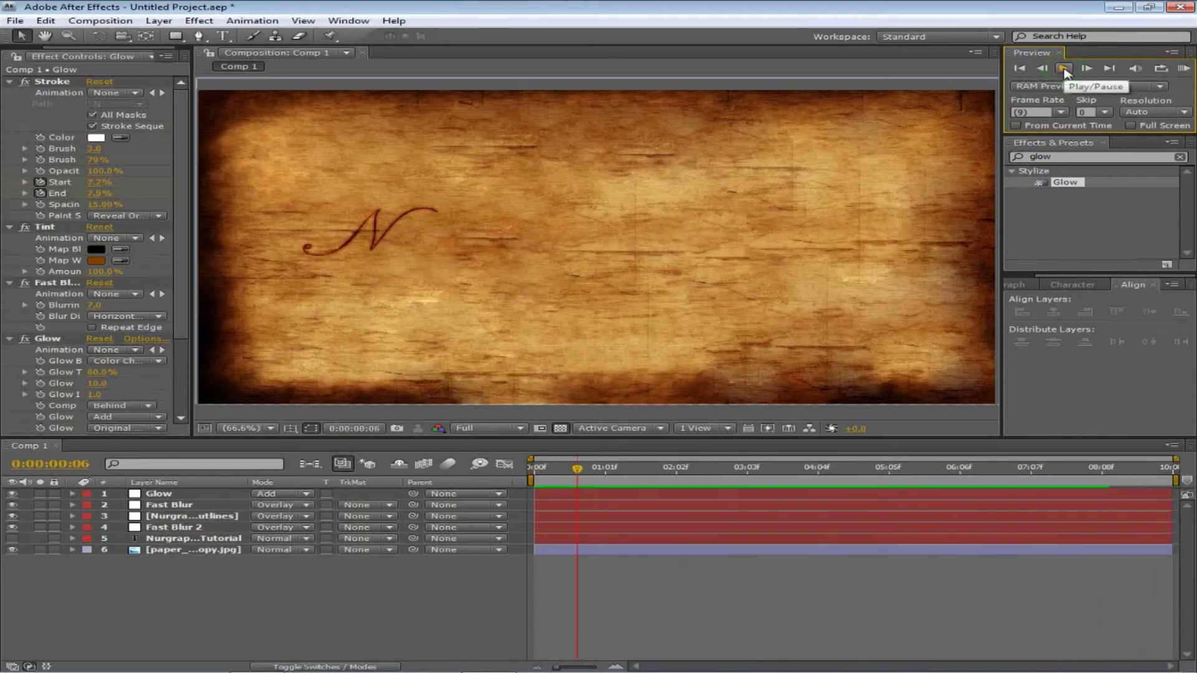
pyautogui.moveTo(192, 600); pyautogui.dragTo(215, 497)
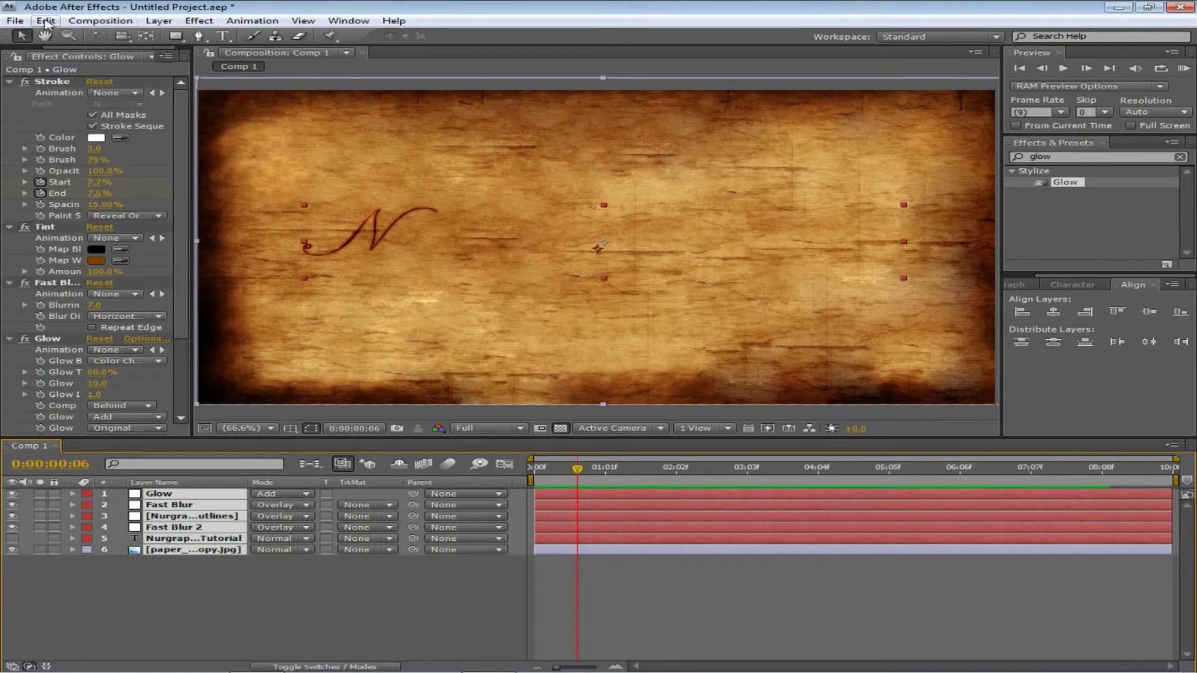
# Step: Pre-compose the six selected layers into Pre-comp 1
pyautogui.click(100, 20)
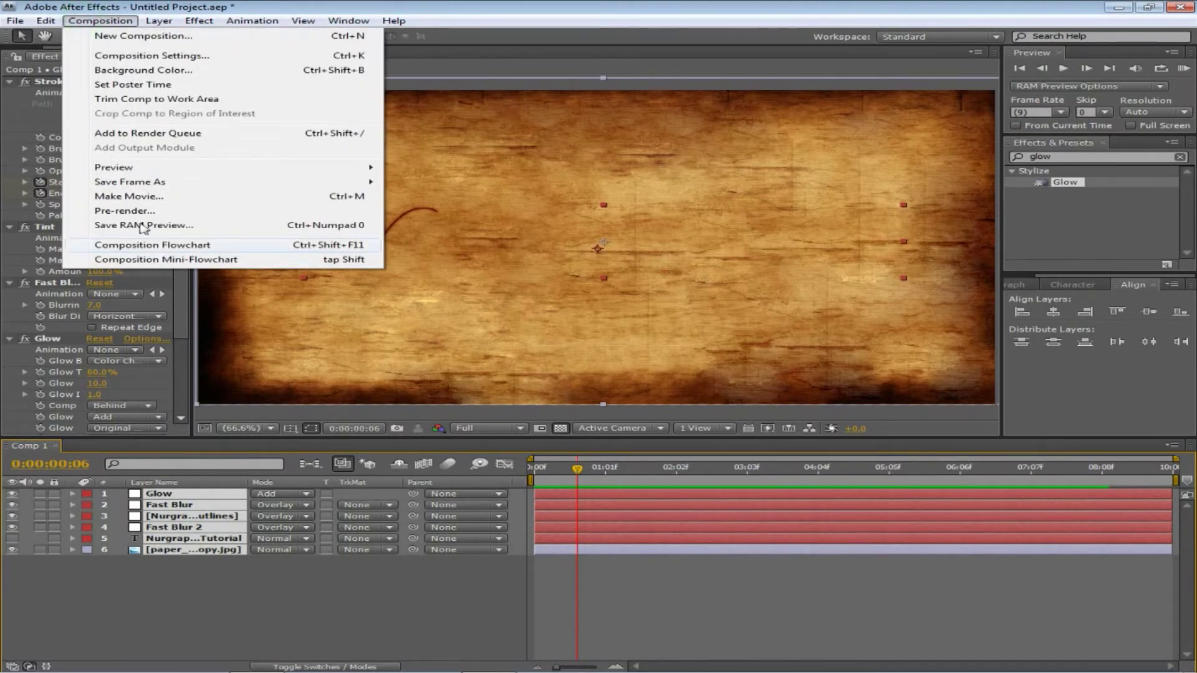
pyautogui.moveTo(14, 21)
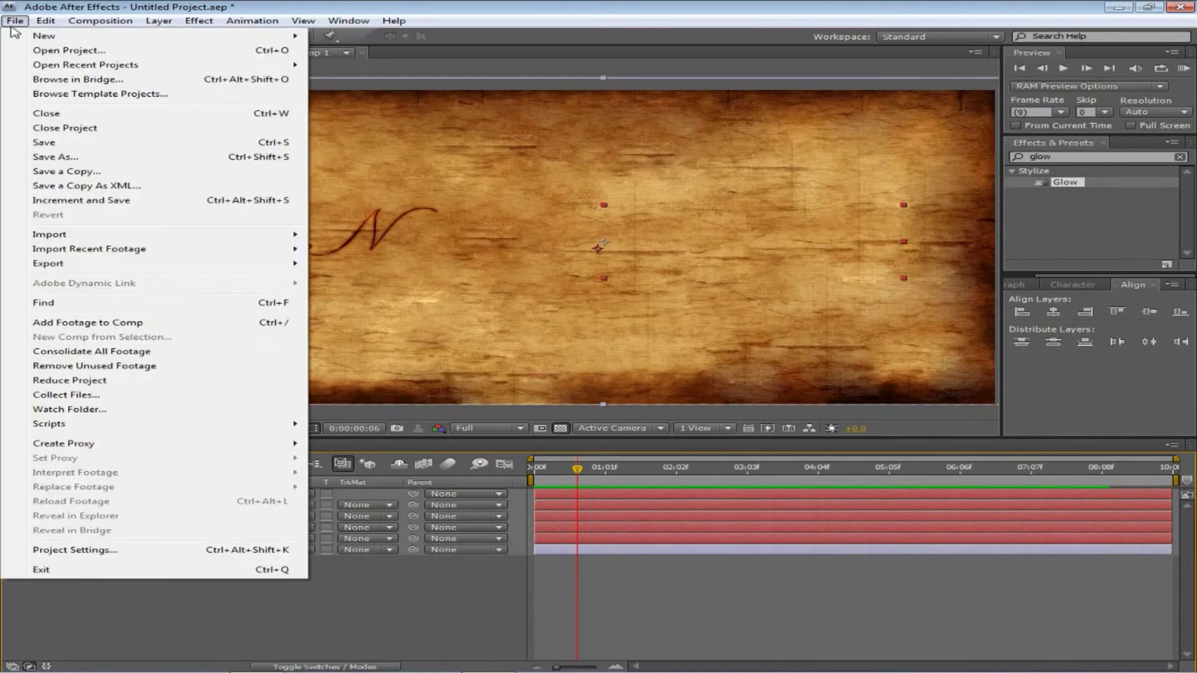
pyautogui.moveTo(159, 20)
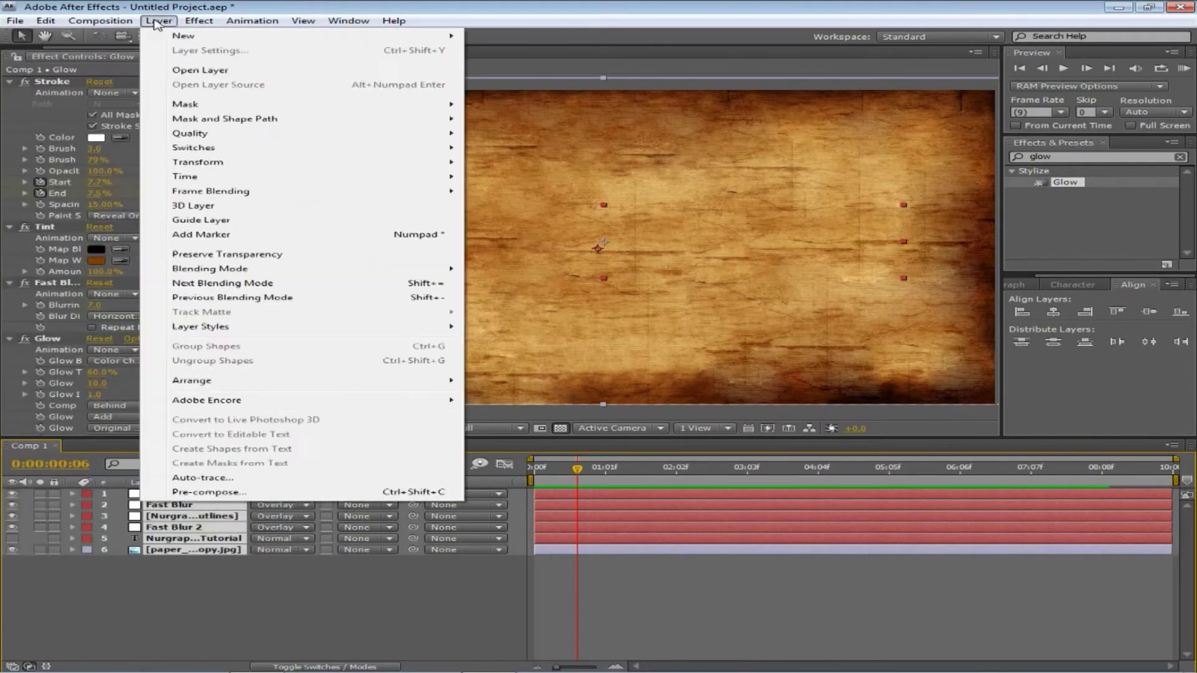
pyautogui.click(209, 492)
pyautogui.click(639, 404)
pyautogui.click(299, 567)
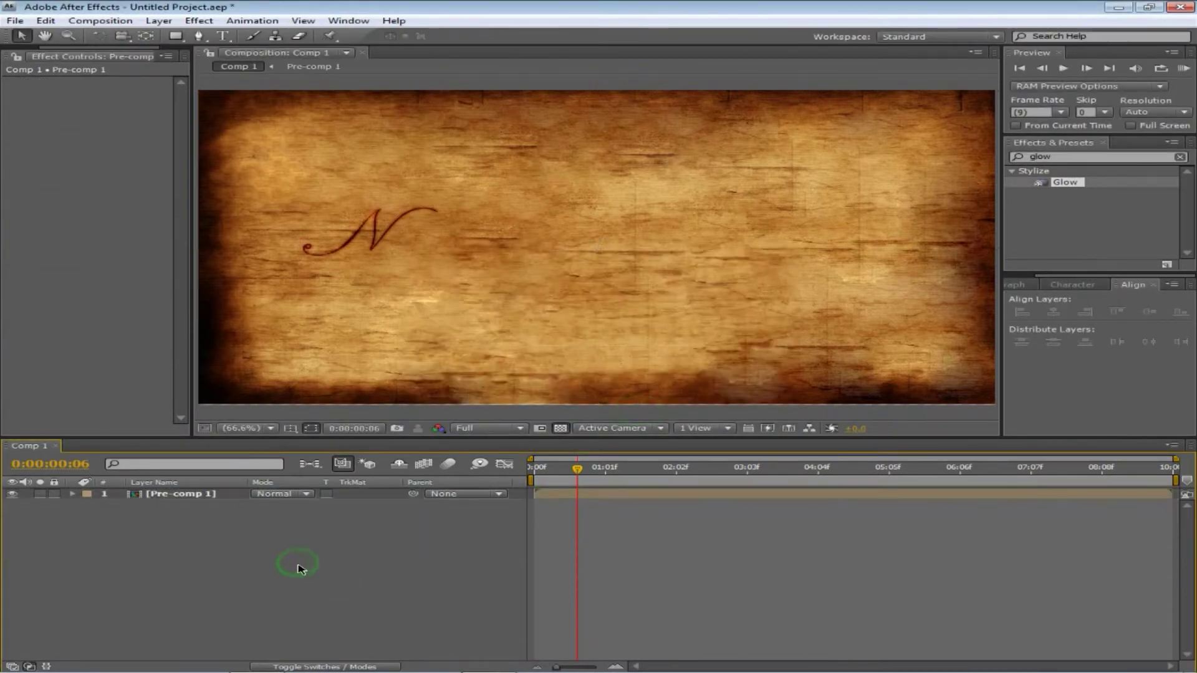
pyautogui.click(88, 187)
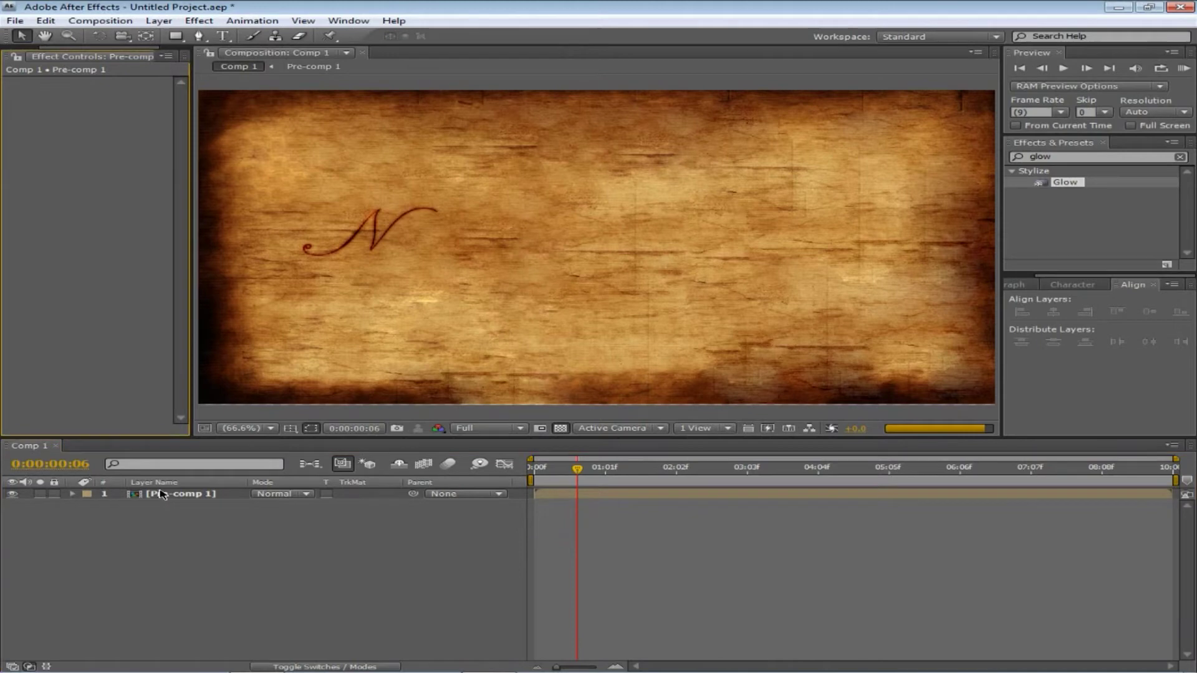
pyautogui.click(160, 494)
pyautogui.click(183, 543)
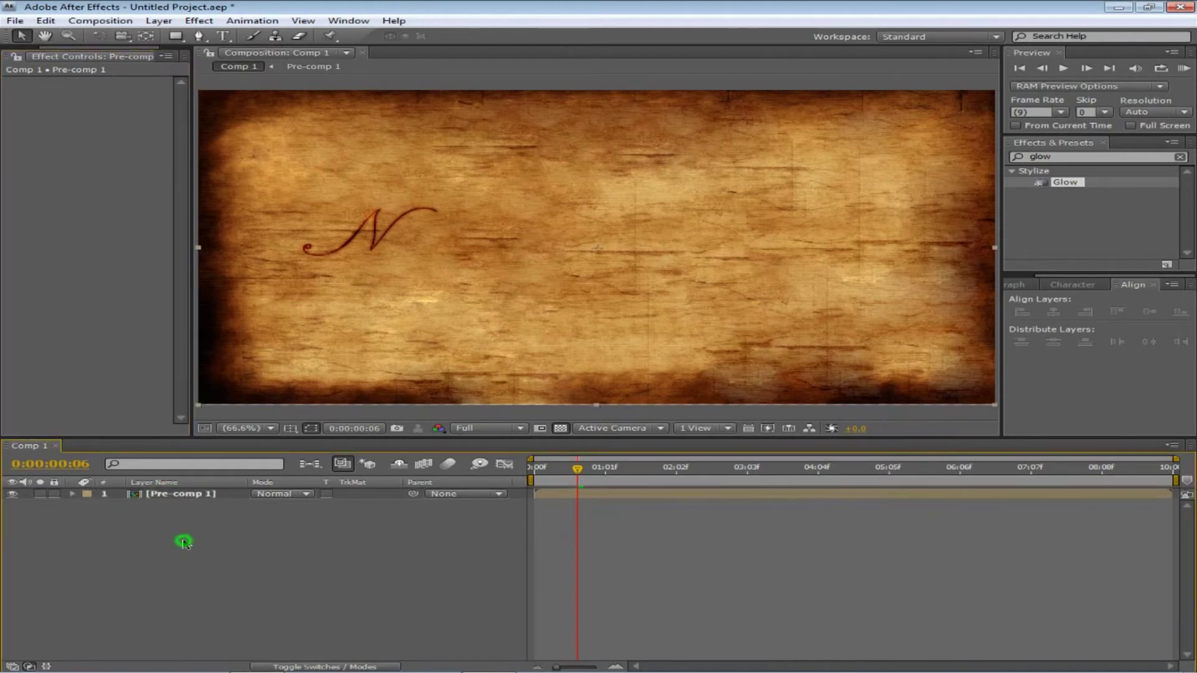
# Step: Scale the Pre-comp 1 layer to 116% in Comp 1
pyautogui.click(197, 496)
pyautogui.press('s')
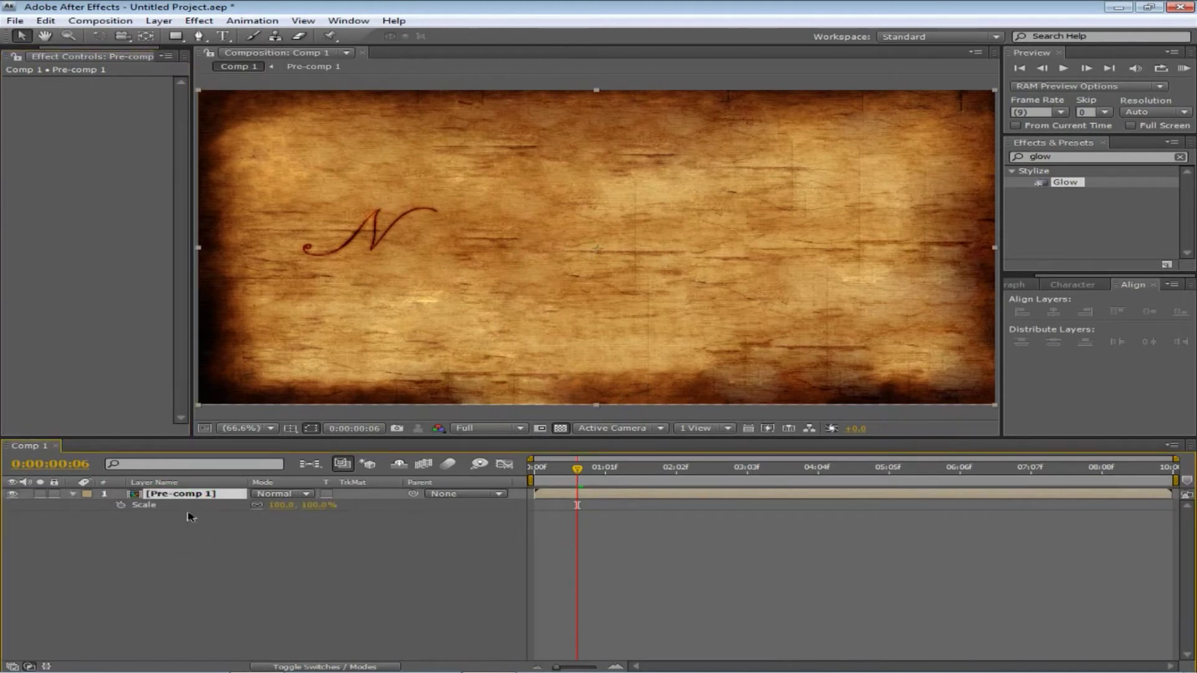
pyautogui.moveTo(274, 505); pyautogui.dragTo(289, 505)
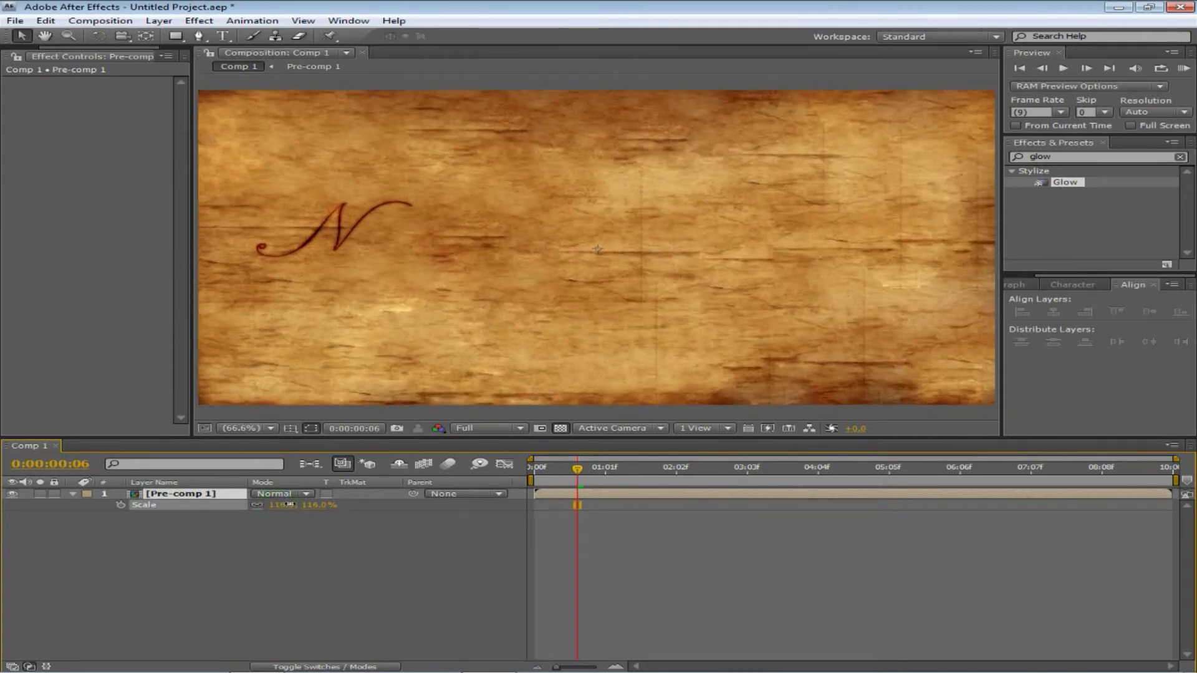
pyautogui.click(263, 588)
pyautogui.click(257, 579)
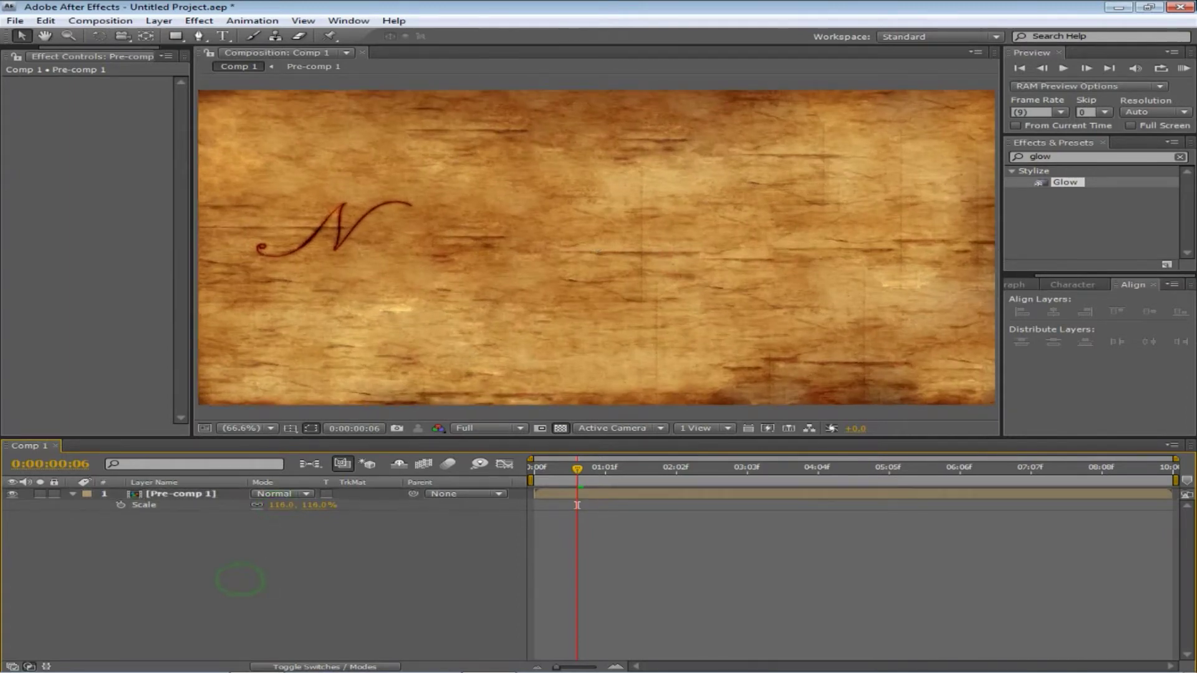
# Step: Open Pre-comp 1 in its own timeline
pyautogui.click(123, 36)
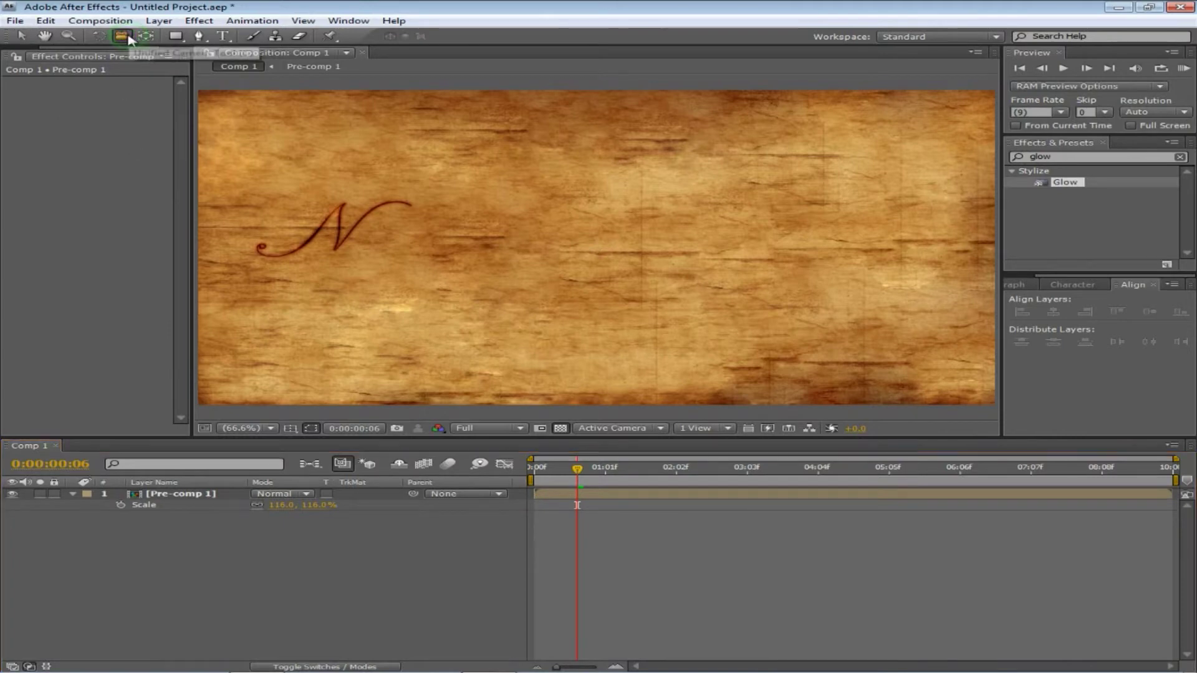
pyautogui.click(187, 495)
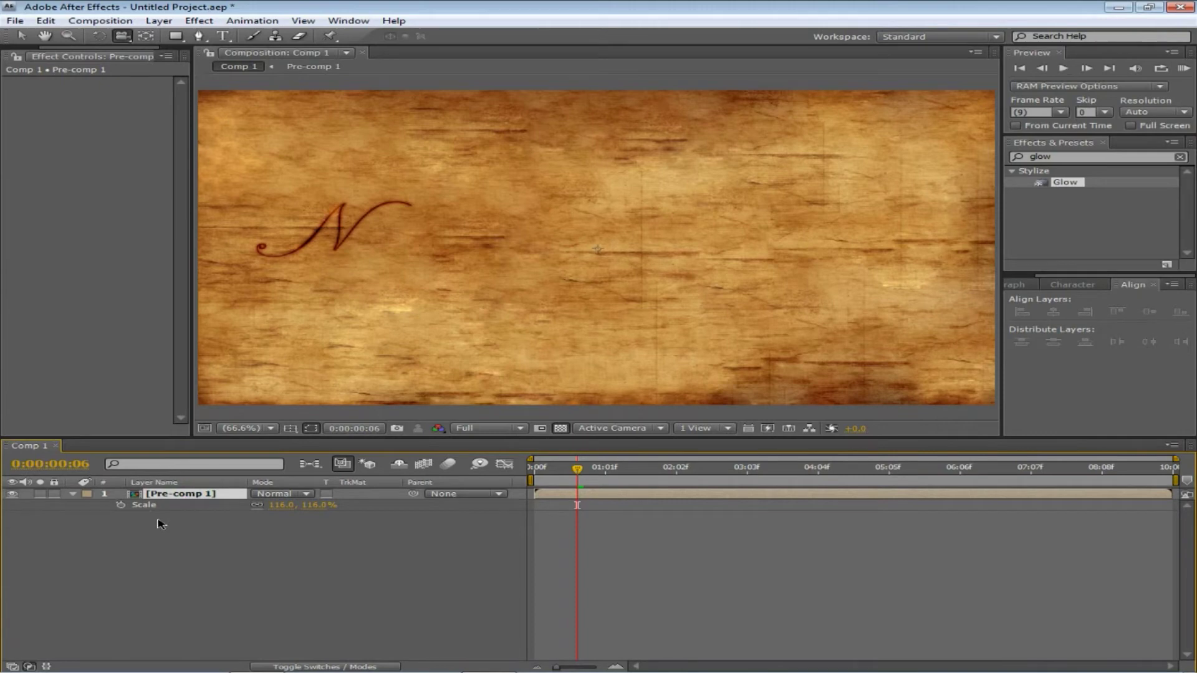
pyautogui.click(174, 527)
pyautogui.doubleClick(187, 495)
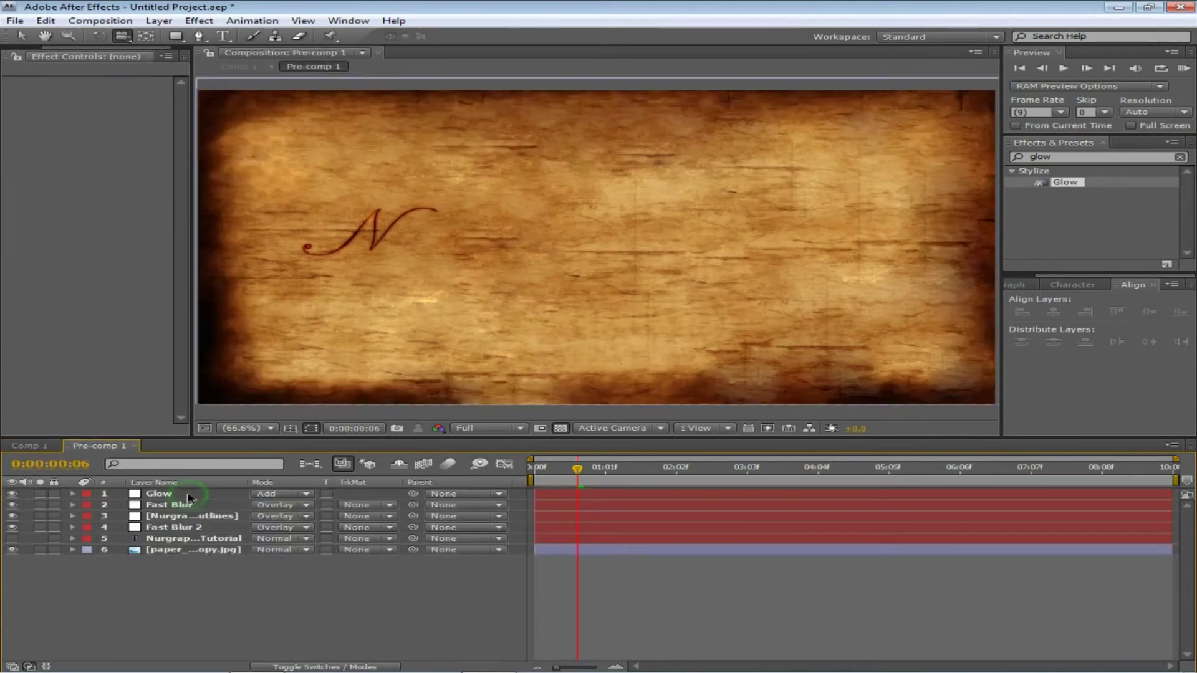
# Step: Make the Glow, Fast Blur, script text, outlines and Fast Blur 2 layers 3D
pyautogui.click(302, 610)
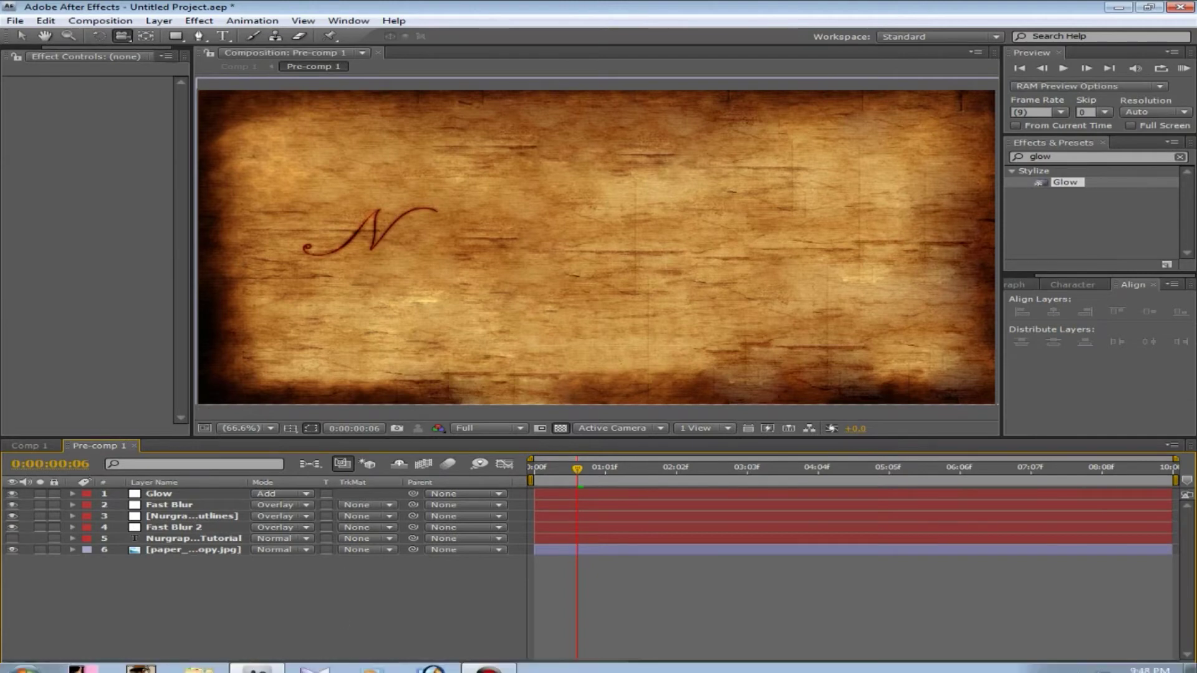
pyautogui.moveTo(279, 670)
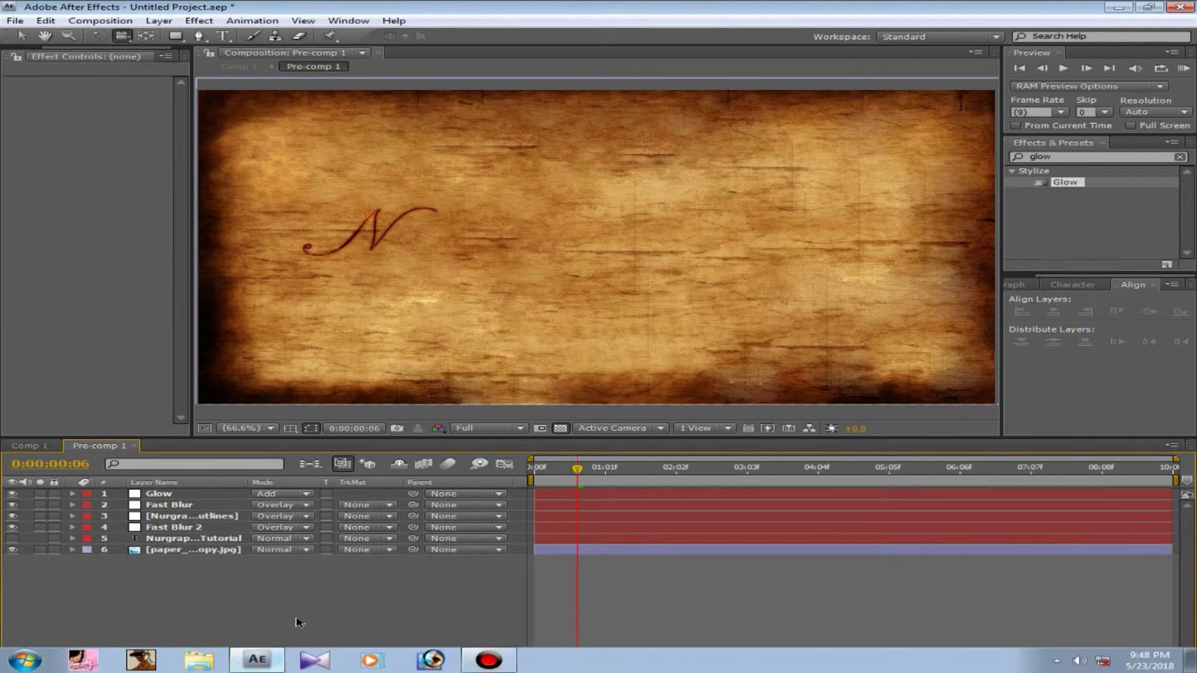
pyautogui.click(290, 667)
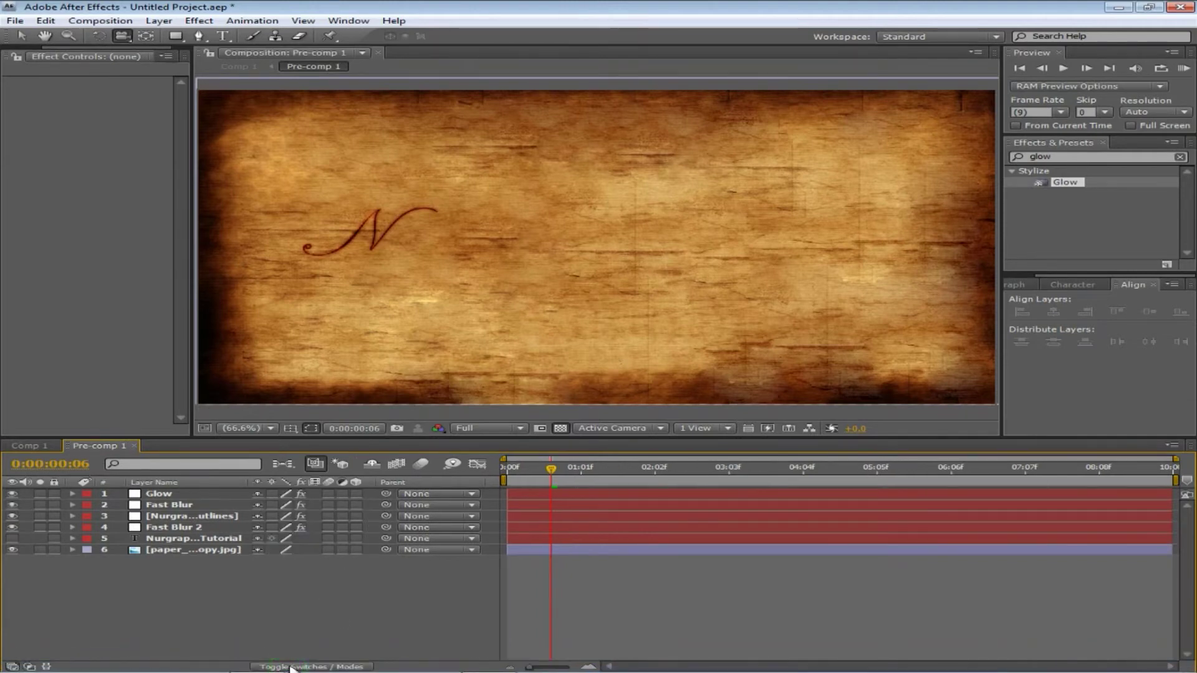
pyautogui.click(356, 493)
pyautogui.click(355, 505)
pyautogui.click(355, 539)
pyautogui.click(355, 527)
pyautogui.click(355, 516)
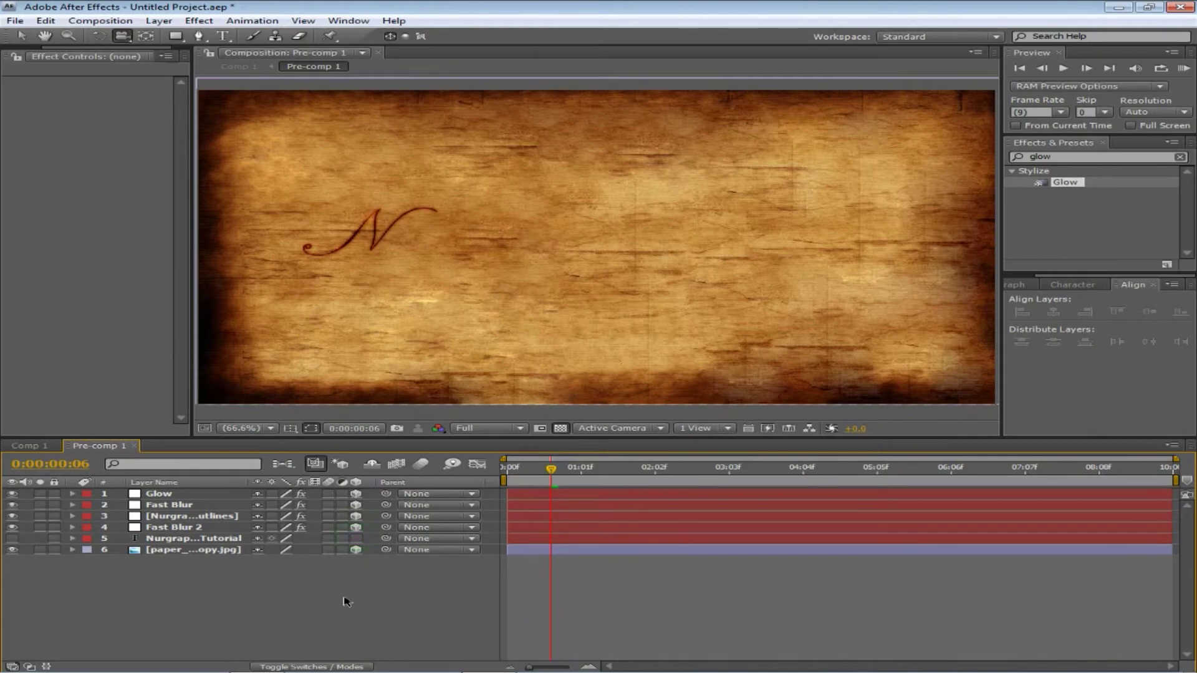
# Step: Enable Draft 3D and return to the Comp 1 timeline
pyautogui.click(341, 464)
pyautogui.click(25, 446)
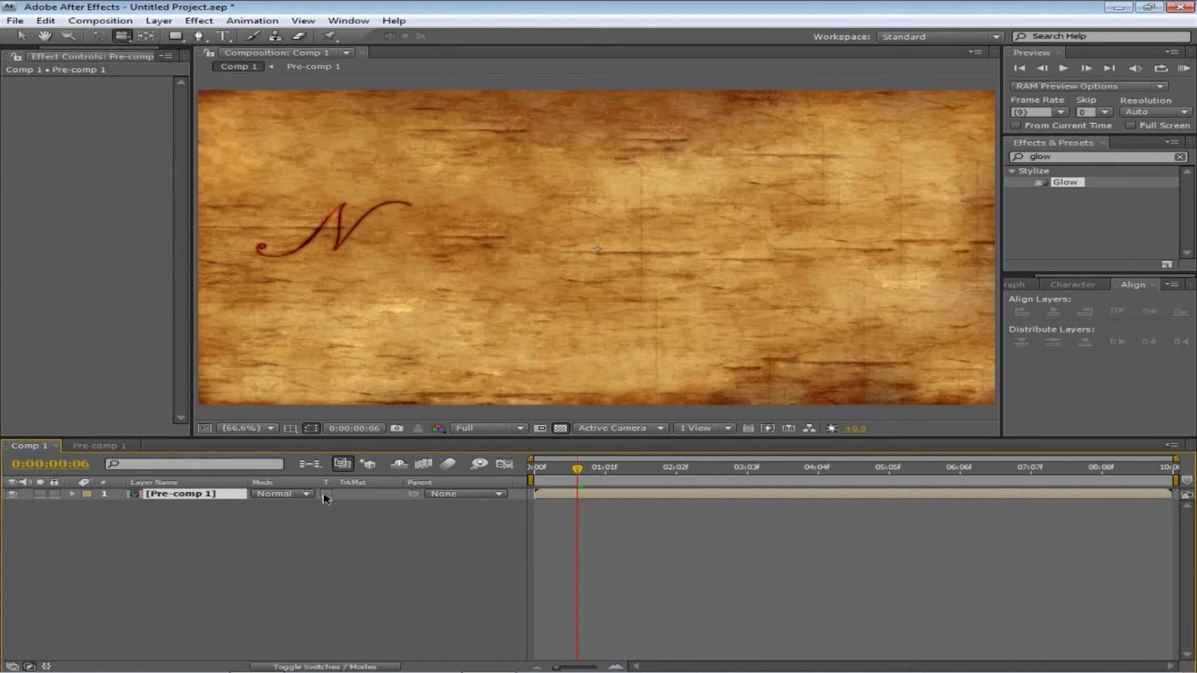
pyautogui.click(328, 668)
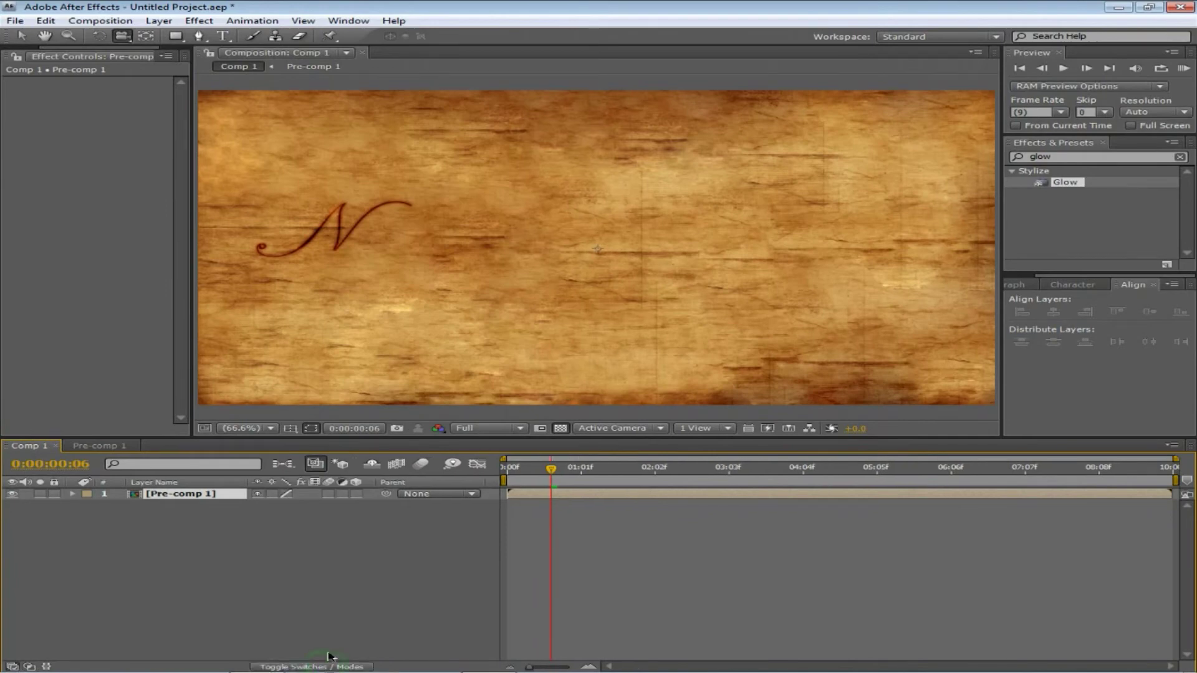
pyautogui.click(356, 495)
pyautogui.click(341, 464)
pyautogui.click(372, 592)
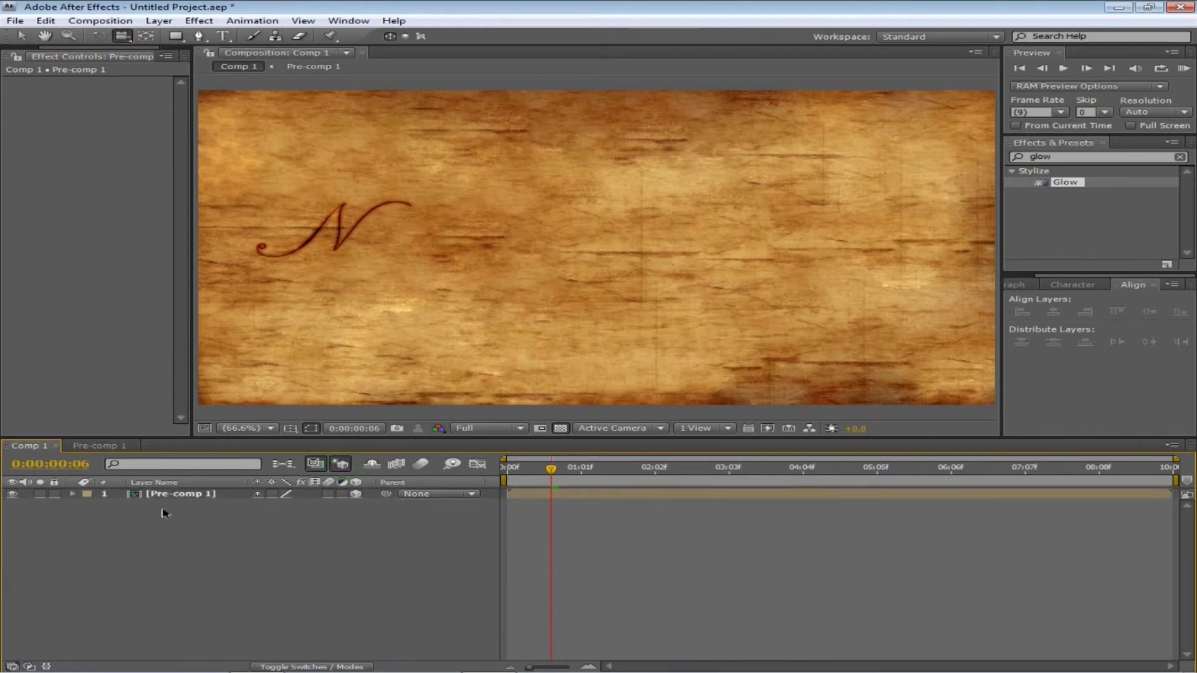
pyautogui.click(186, 495)
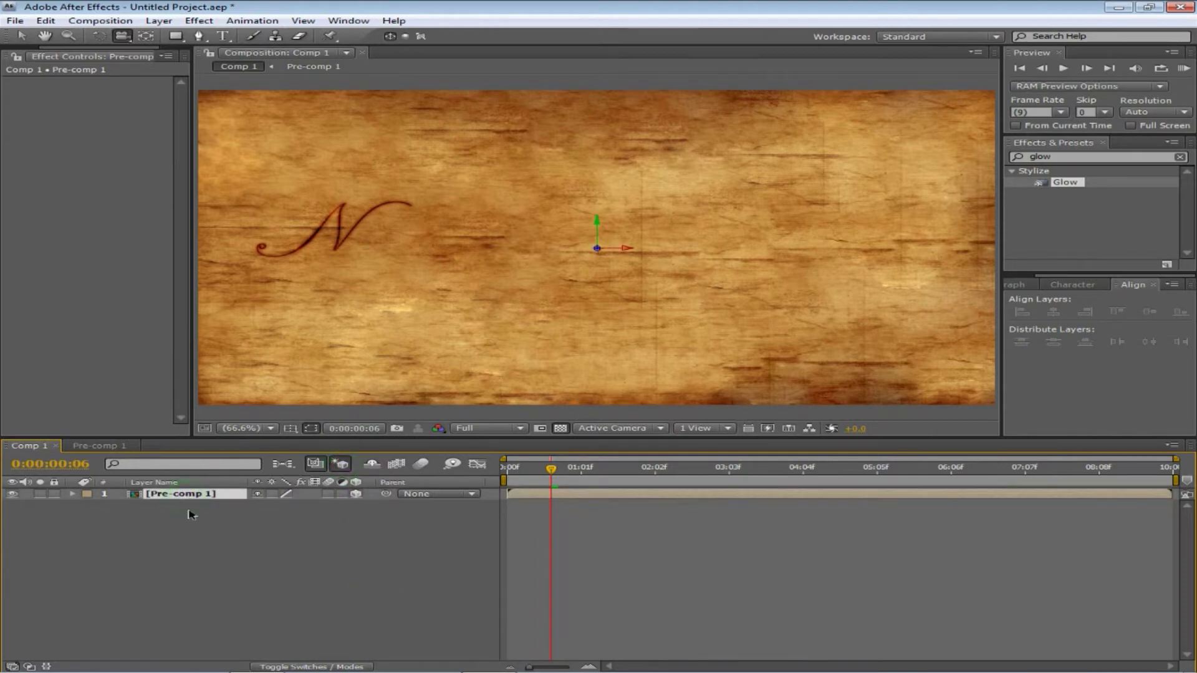
pyautogui.click(254, 556)
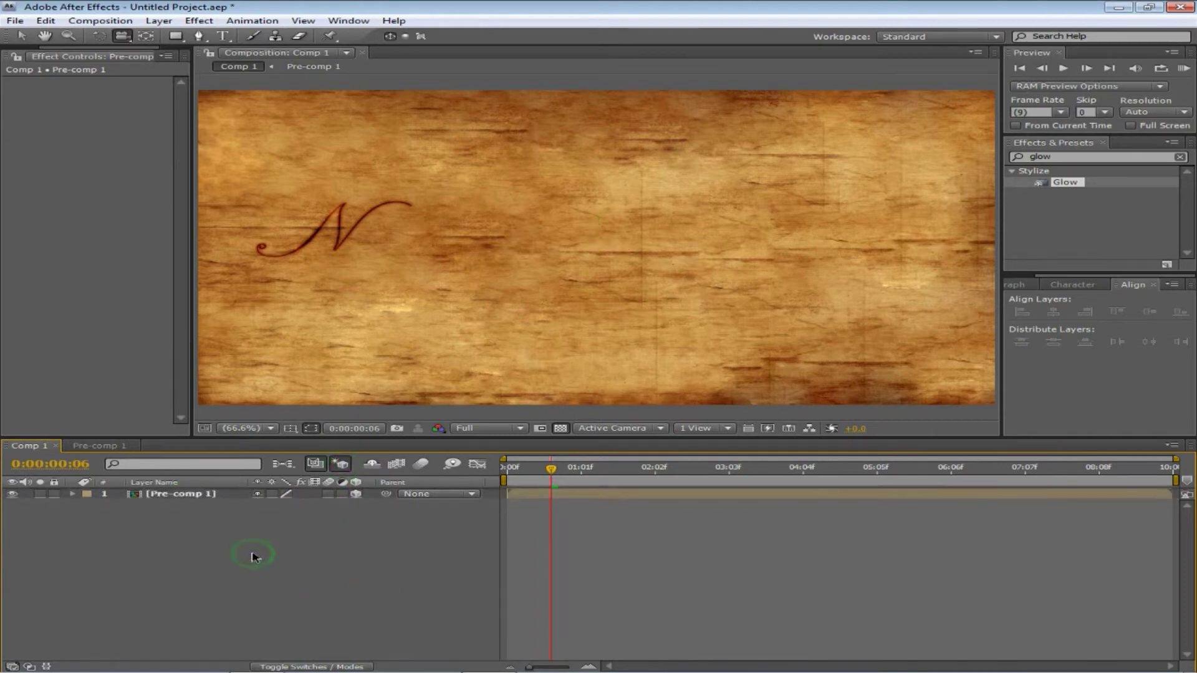
pyautogui.click(200, 498)
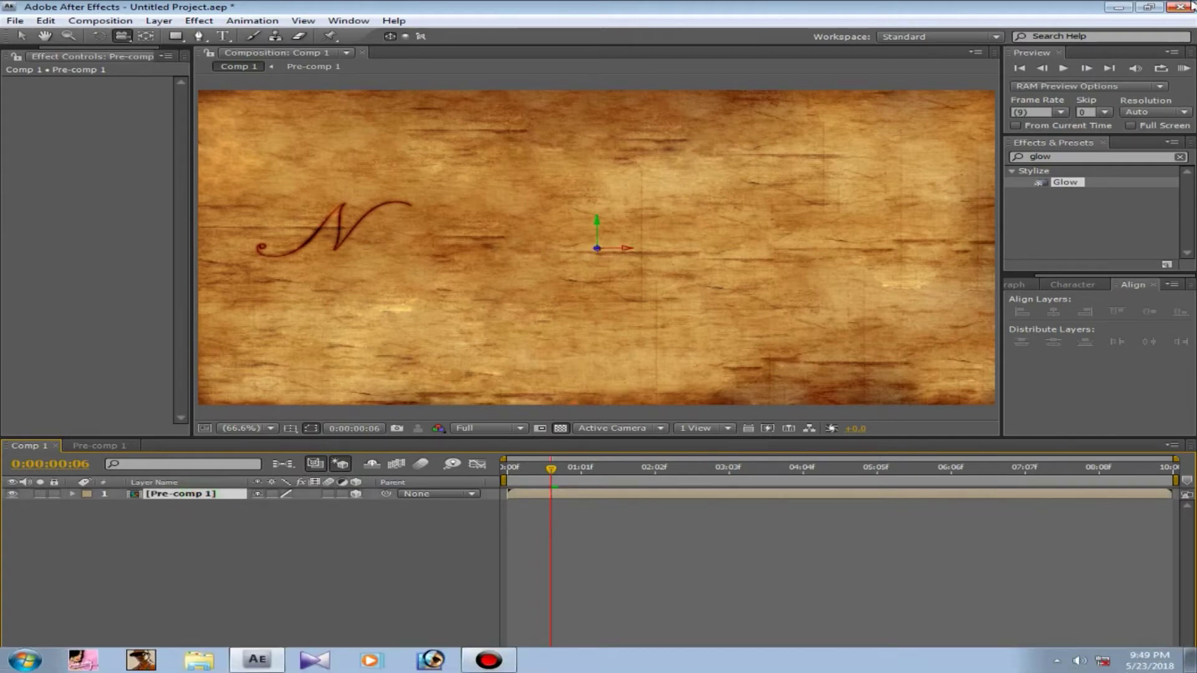
# Step: With the Unified Camera tool active, add a new Camera 1 layer via Layer > New > Camera
pyautogui.click(124, 36)
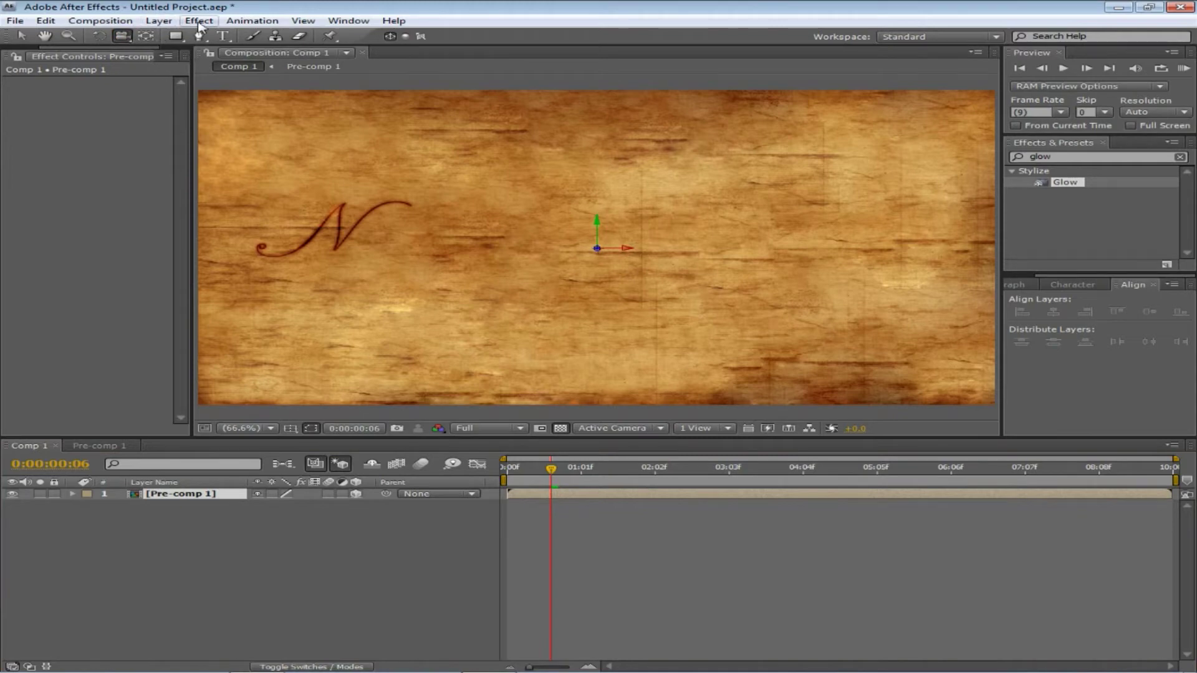
pyautogui.click(100, 20)
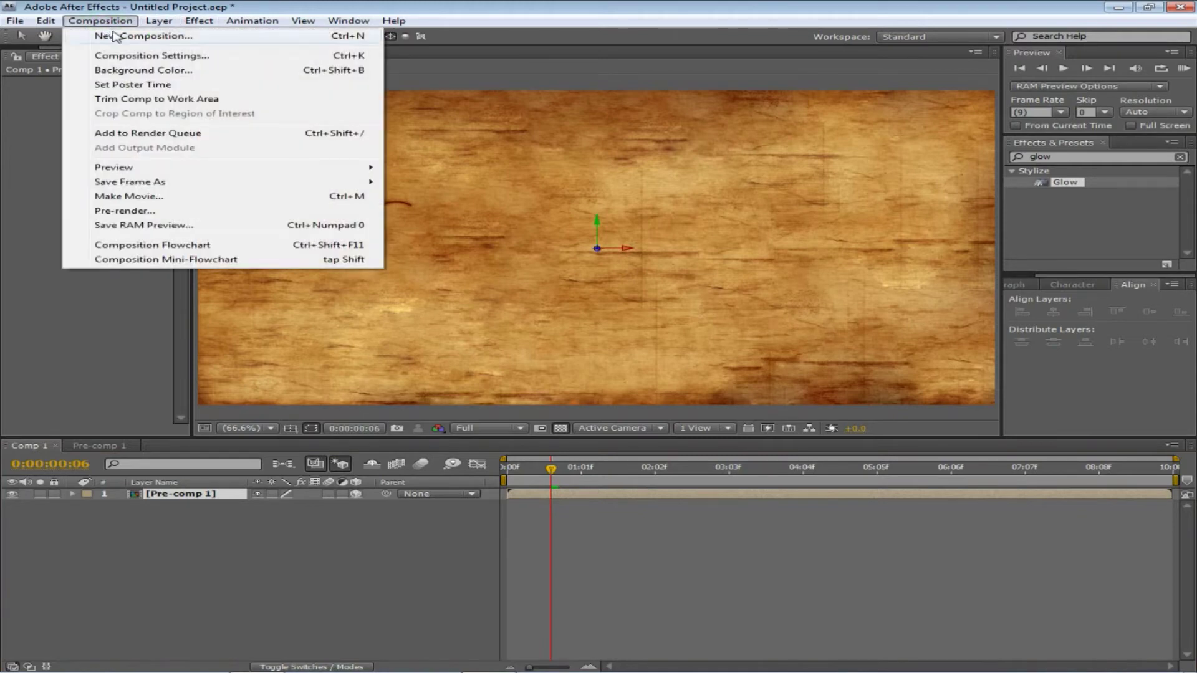
pyautogui.moveTo(173, 24)
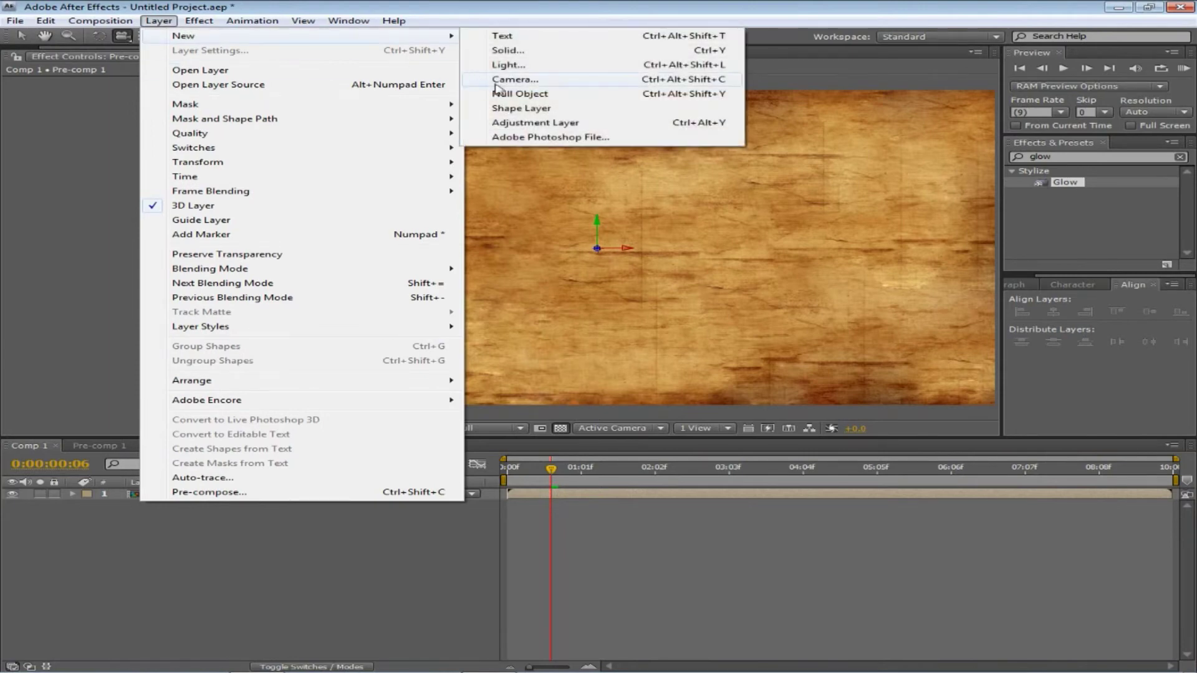
pyautogui.click(496, 80)
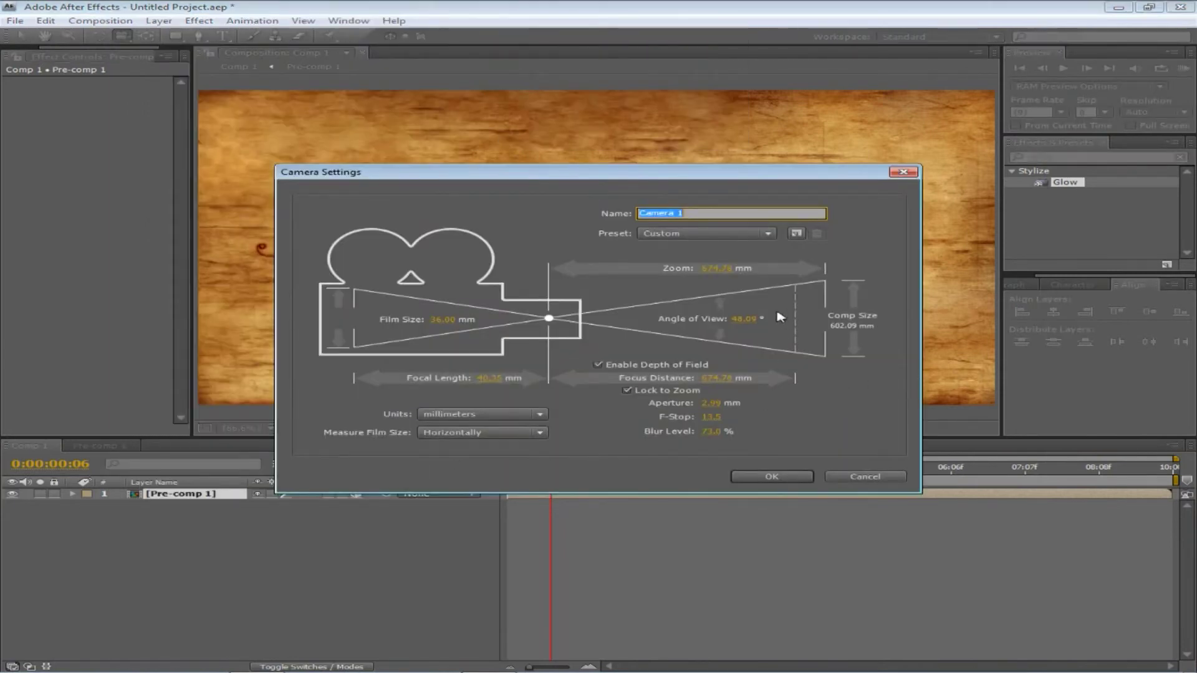
pyautogui.click(773, 478)
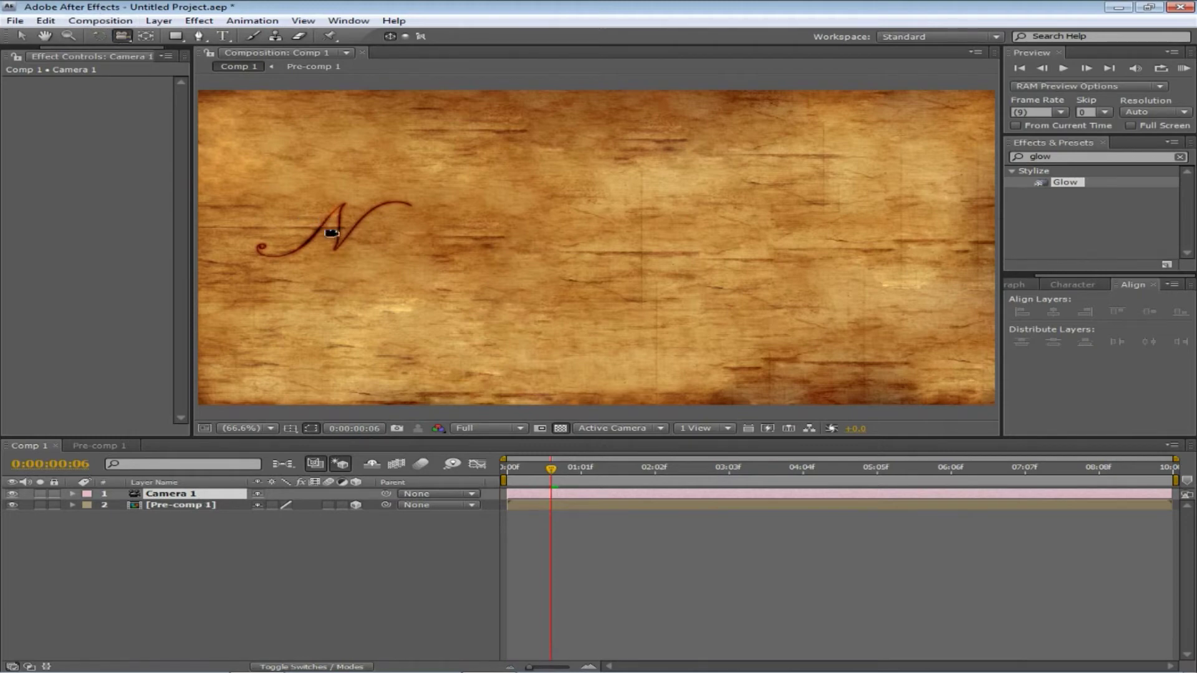
# Step: Orbit the camera so the board lies flat and enable keyframing on Camera 1's transform
pyautogui.moveTo(486, 245)
pyautogui.mouseDown()
pyautogui.moveTo(505, 274)
pyautogui.moveTo(498, 268)
pyautogui.mouseUp()
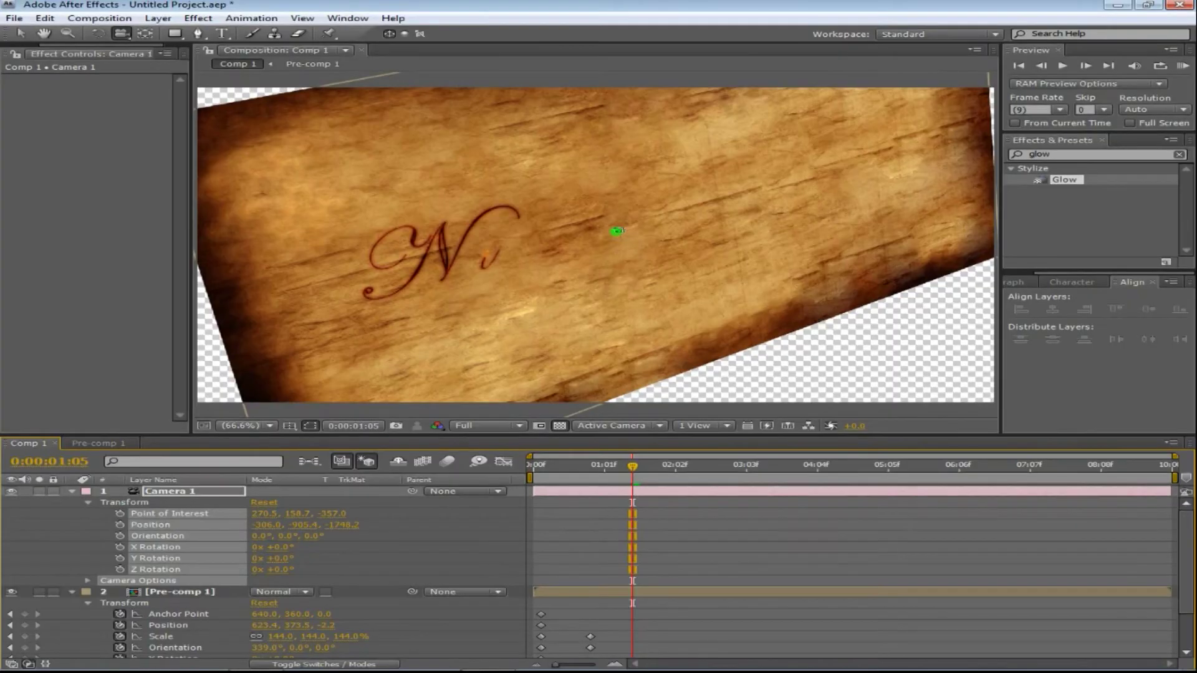
pyautogui.moveTo(665, 235)
pyautogui.mouseDown()
pyautogui.moveTo(716, 254)
pyautogui.moveTo(631, 247)
pyautogui.mouseUp()
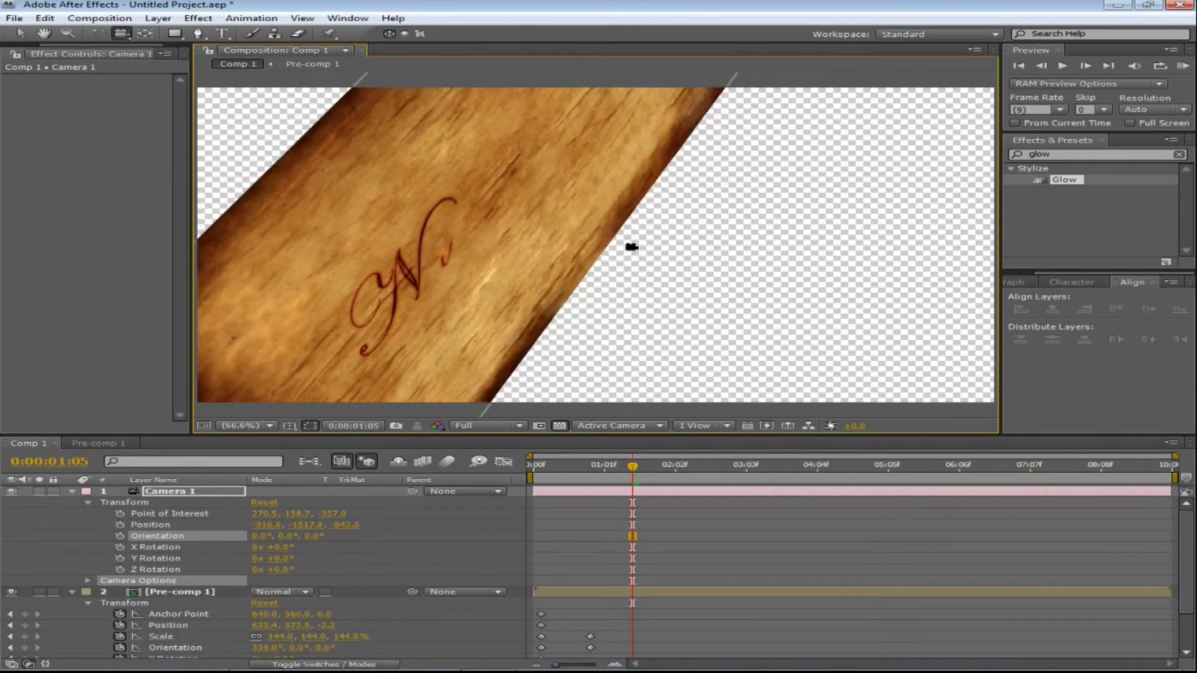
pyautogui.moveTo(525, 169); pyautogui.dragTo(488, 110)
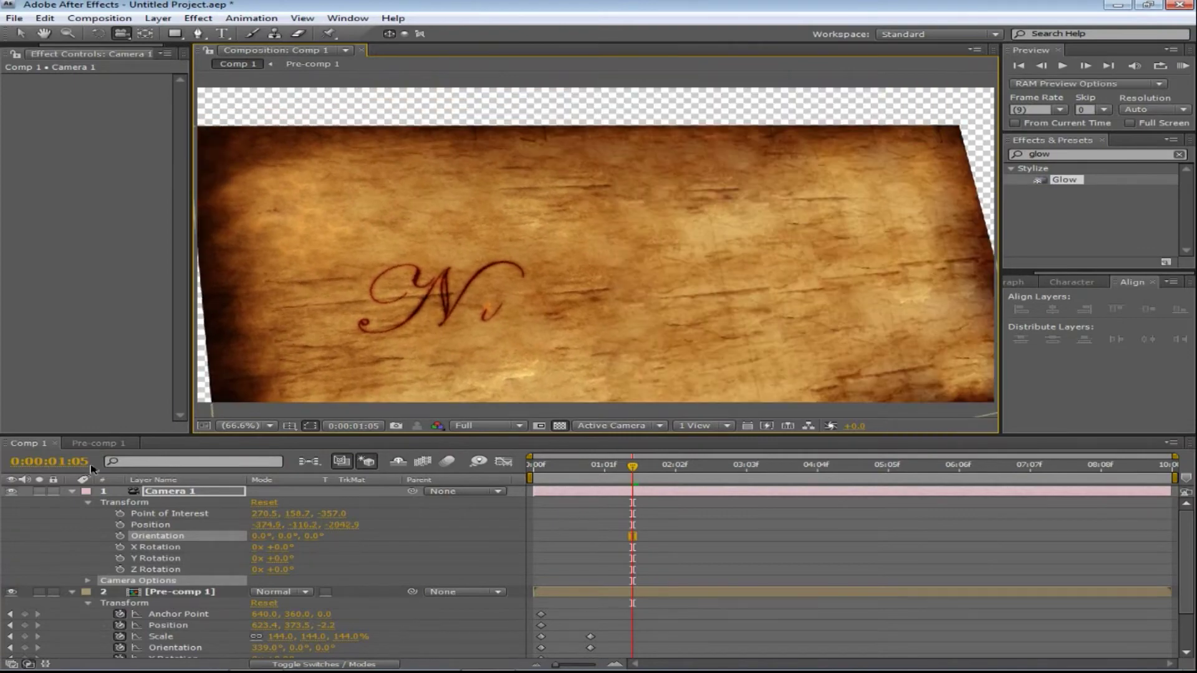
pyautogui.moveTo(106, 513); pyautogui.dragTo(127, 571)
pyautogui.click(120, 569)
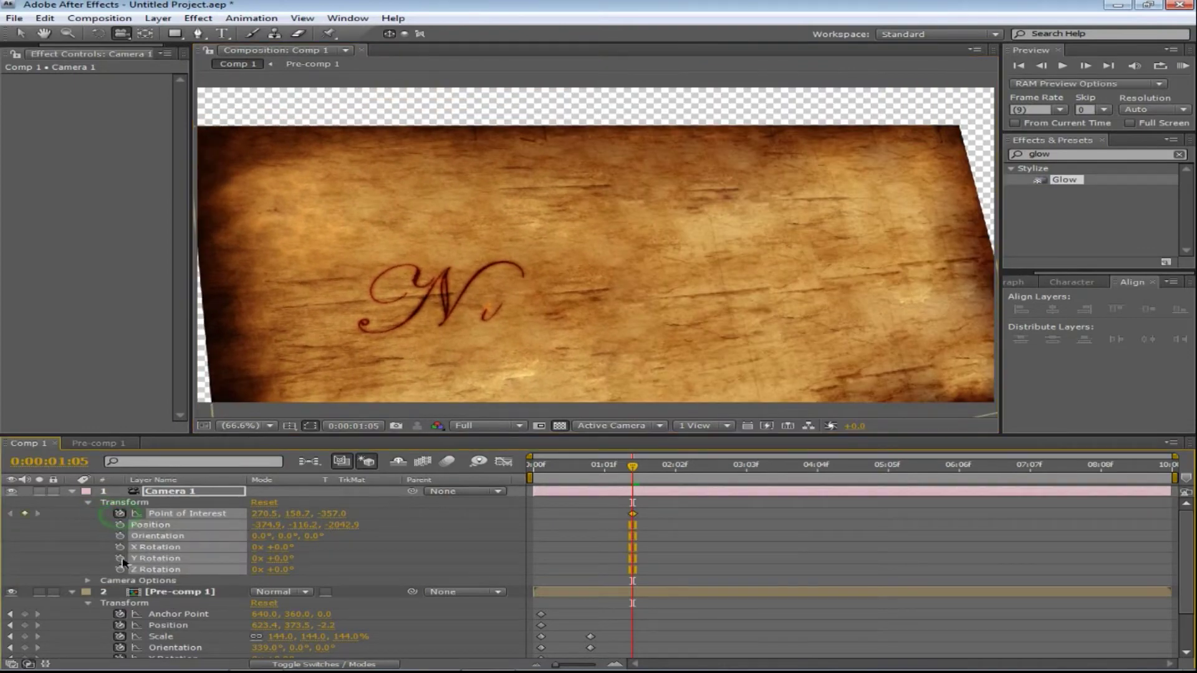
# Step: Keyframe camera positions at 01:05 and at 00:02, framing the script's start up close
pyautogui.moveTo(472, 282); pyautogui.dragTo(381, 314)
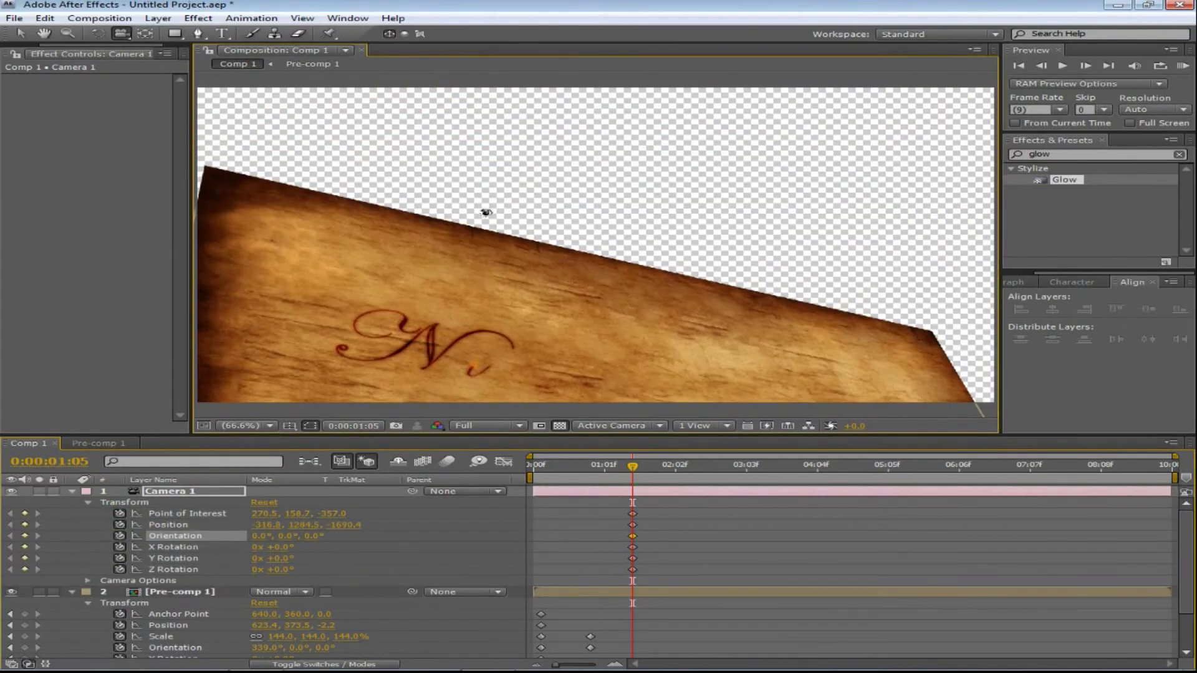
pyautogui.moveTo(381, 313); pyautogui.dragTo(492, 281)
pyautogui.press('pageup')
pyautogui.click(547, 475)
pyautogui.moveTo(663, 337); pyautogui.dragTo(588, 331)
pyautogui.moveTo(691, 349); pyautogui.dragTo(624, 309)
pyautogui.moveTo(612, 268)
pyautogui.mouseDown()
pyautogui.moveTo(731, 246)
pyautogui.moveTo(616, 250)
pyautogui.moveTo(485, 280)
pyautogui.moveTo(543, 274)
pyautogui.mouseUp()
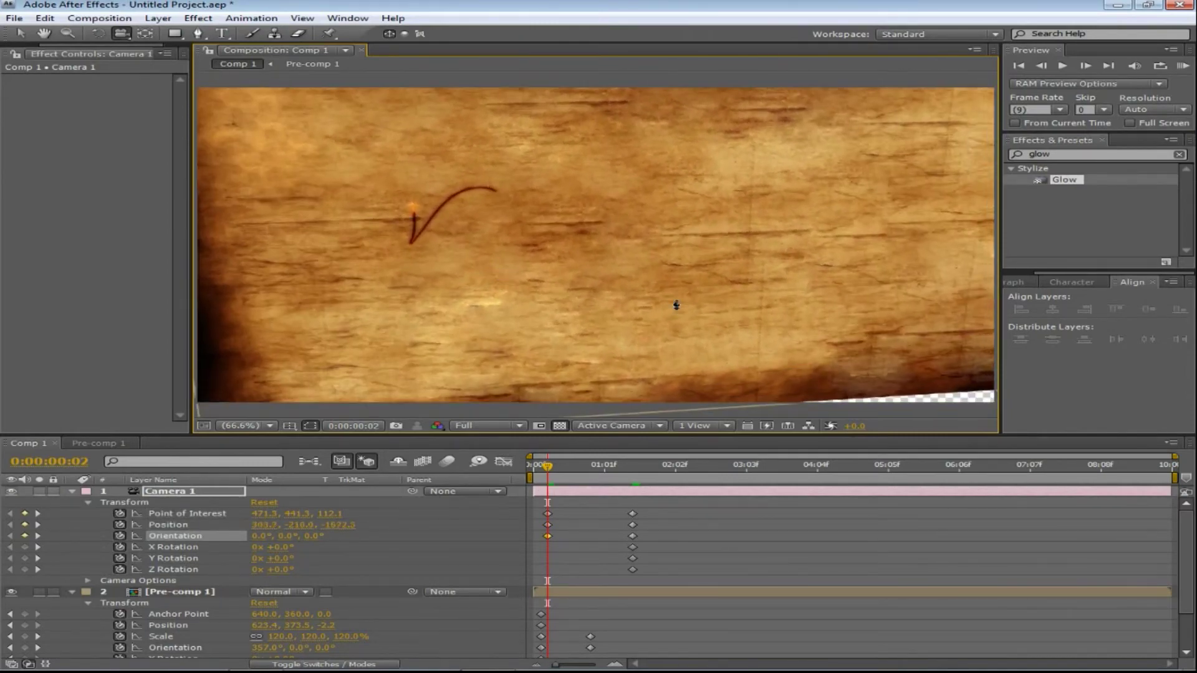
# Step: Preview the camera move and reframe the camera at 01:02 so the paper fills view
pyautogui.press('space')
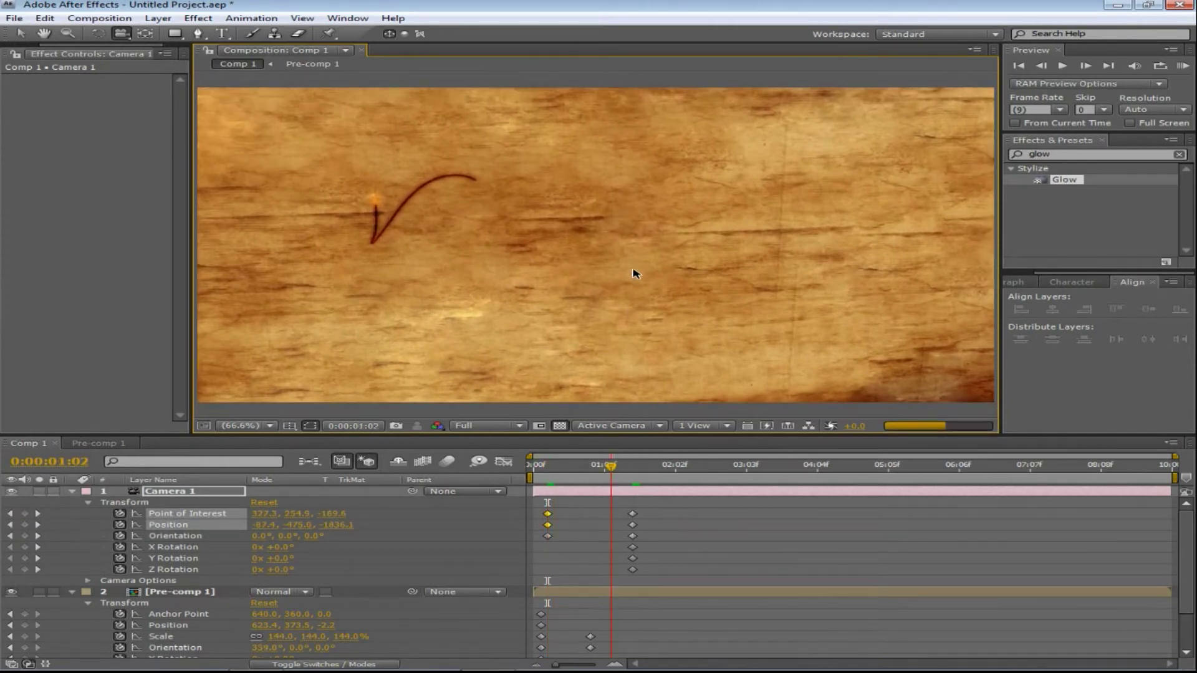
pyautogui.moveTo(620, 278); pyautogui.dragTo(567, 283)
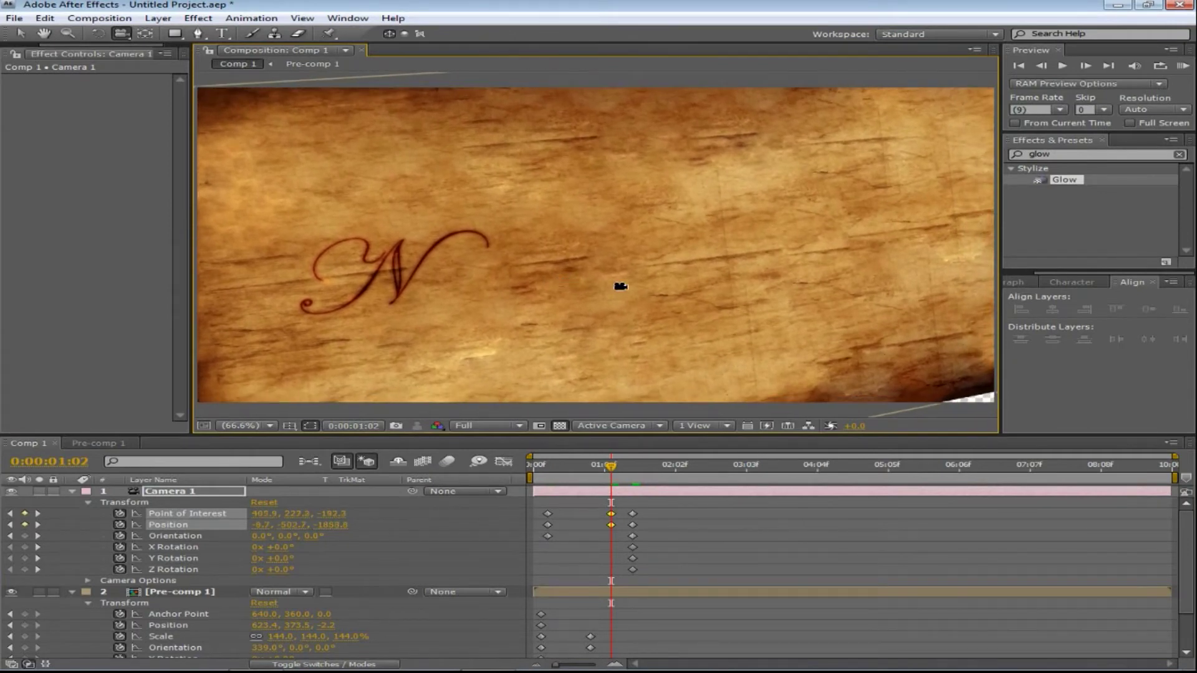
pyautogui.moveTo(820, 295)
pyautogui.mouseDown()
pyautogui.moveTo(863, 281)
pyautogui.moveTo(746, 306)
pyautogui.mouseUp()
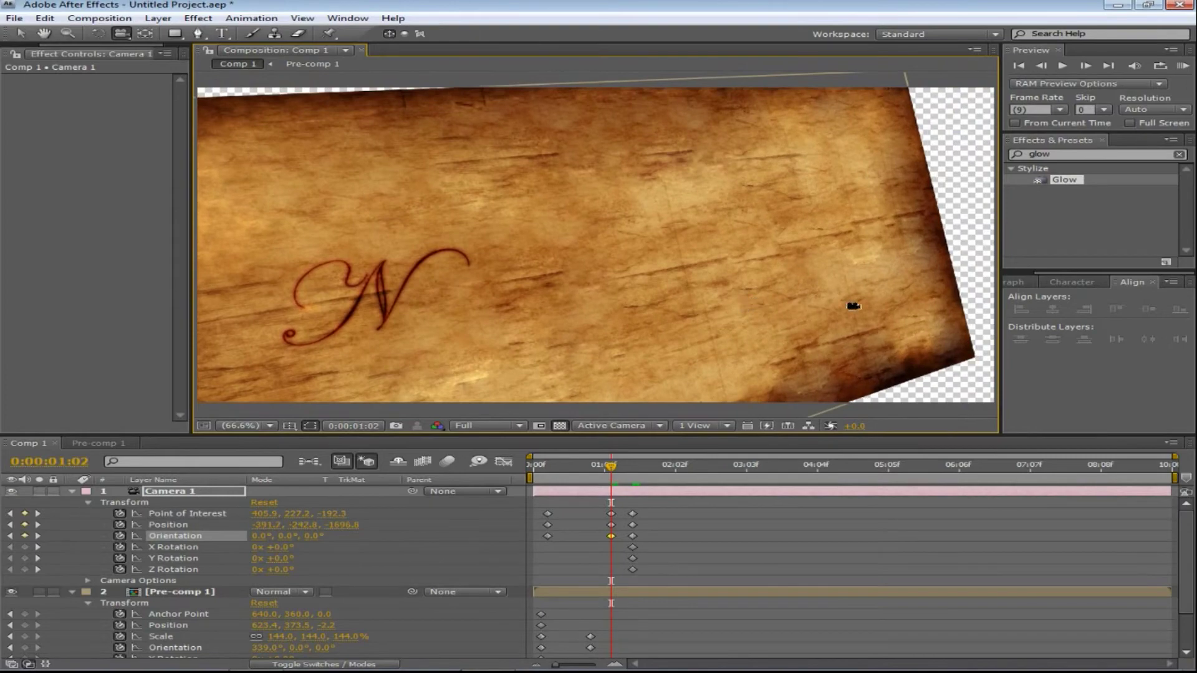
pyautogui.moveTo(888, 309); pyautogui.dragTo(805, 323)
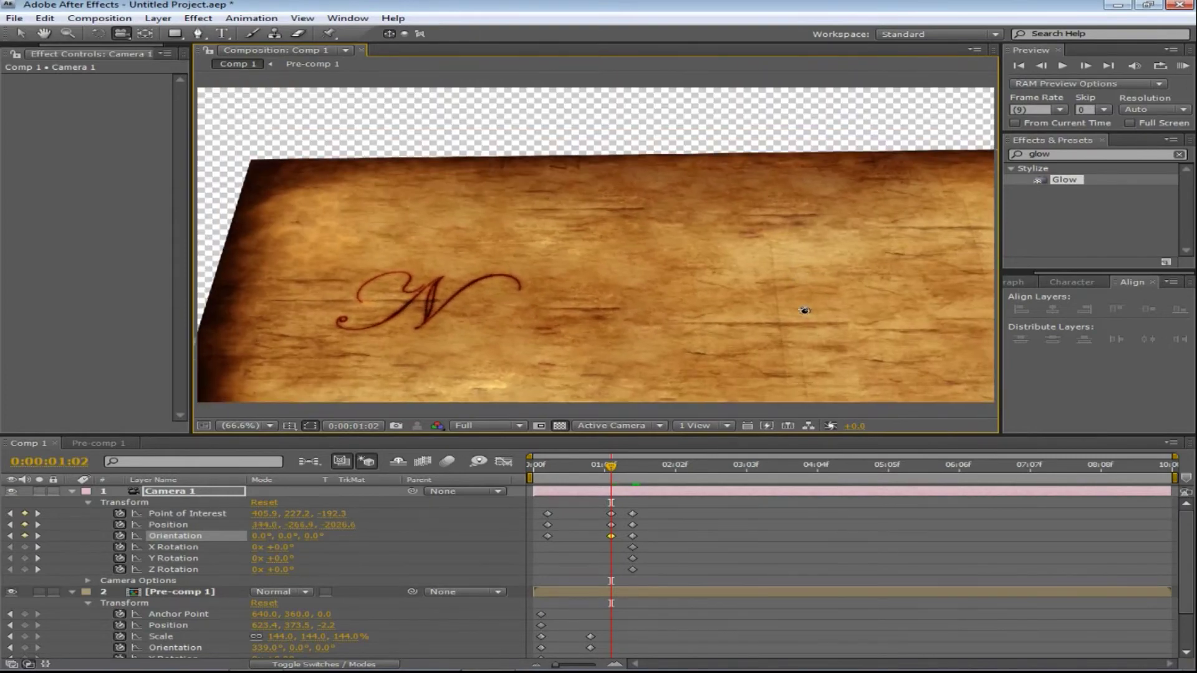
# Step: Add camera keyframes at 3:02, 4:04 and 5:05, panning to follow the Nurgraphics text
pyautogui.moveTo(611, 467)
pyautogui.mouseDown()
pyautogui.moveTo(761, 468)
pyautogui.moveTo(695, 471)
pyautogui.mouseUp()
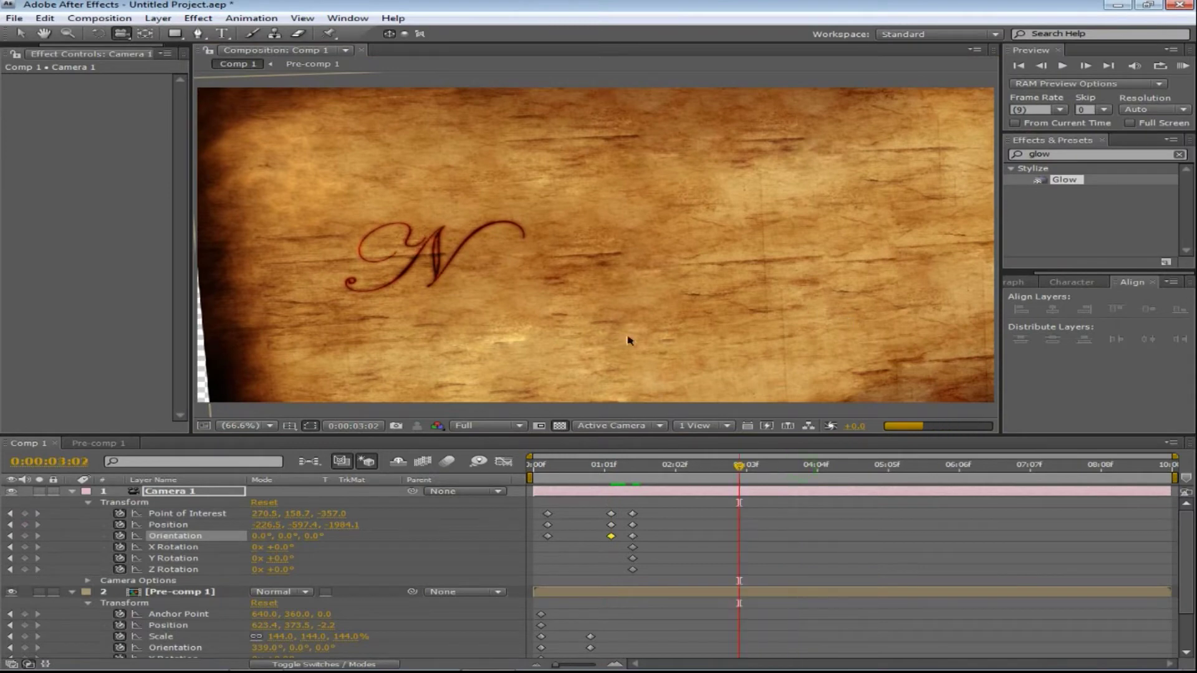
pyautogui.moveTo(629, 299); pyautogui.dragTo(689, 181)
pyautogui.moveTo(739, 467); pyautogui.dragTo(817, 468)
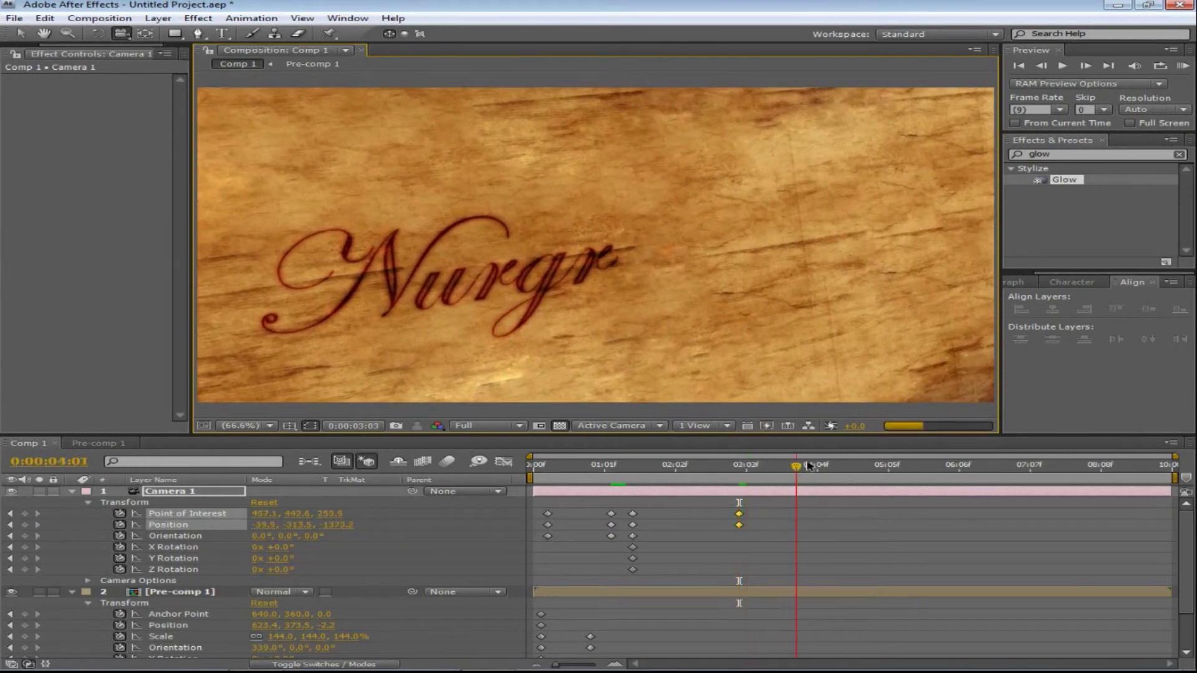
pyautogui.click(835, 284)
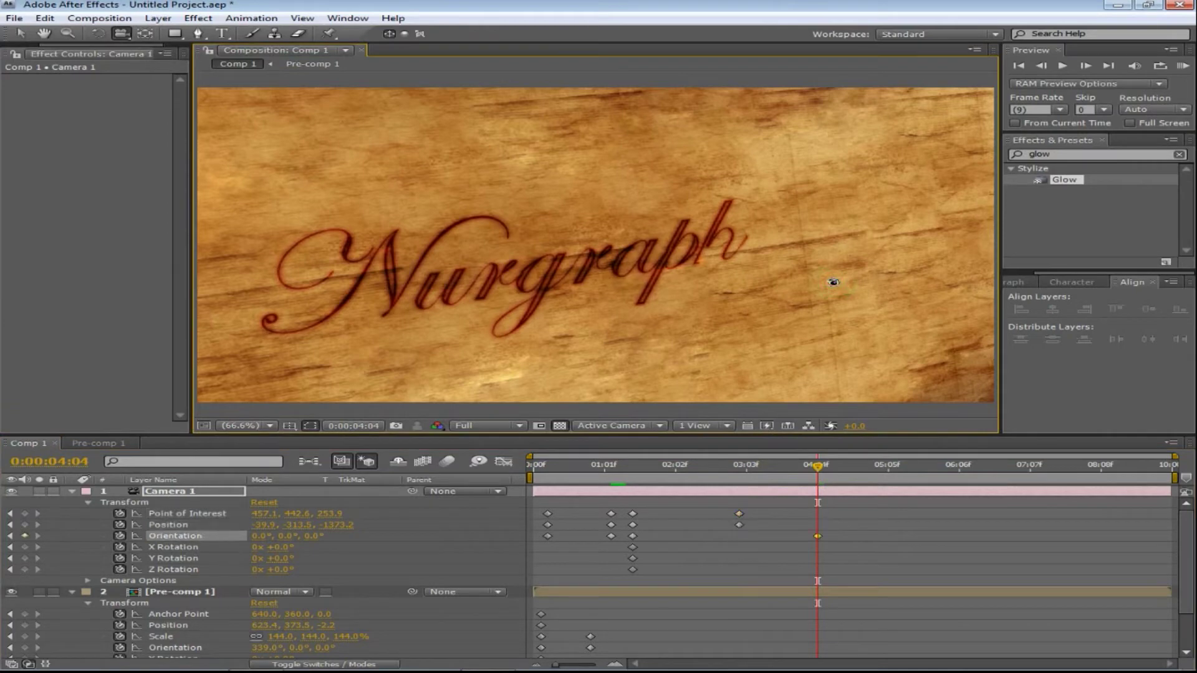
pyautogui.moveTo(834, 283); pyautogui.dragTo(705, 282)
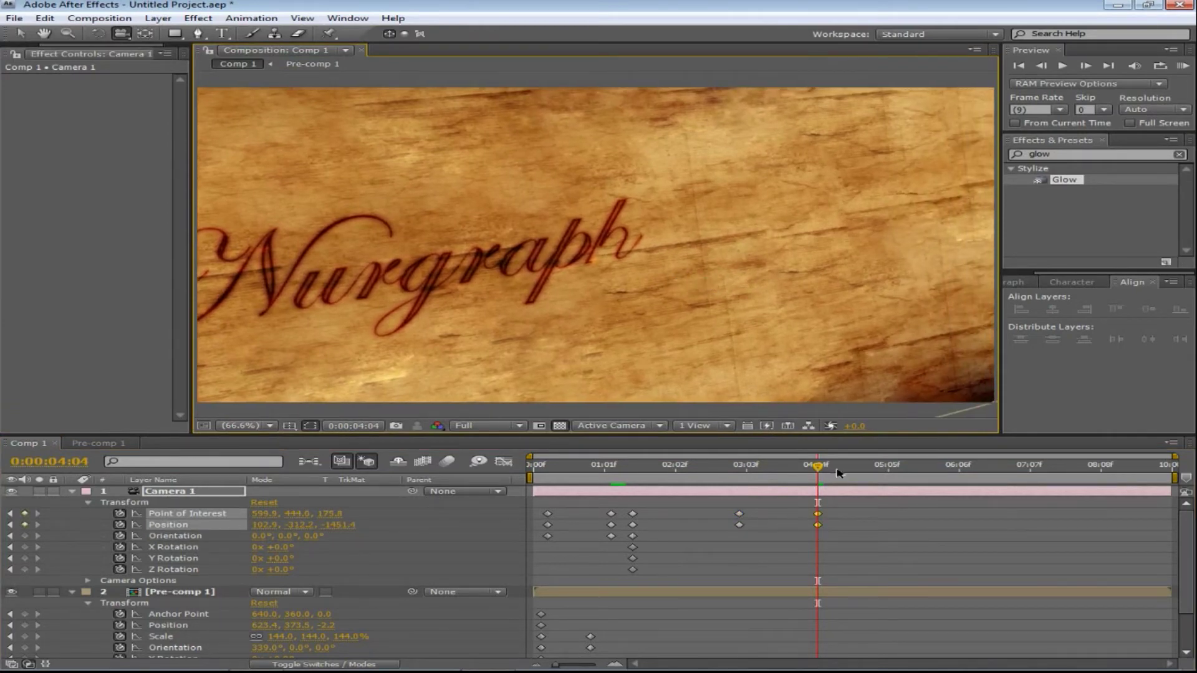
pyautogui.press('space')
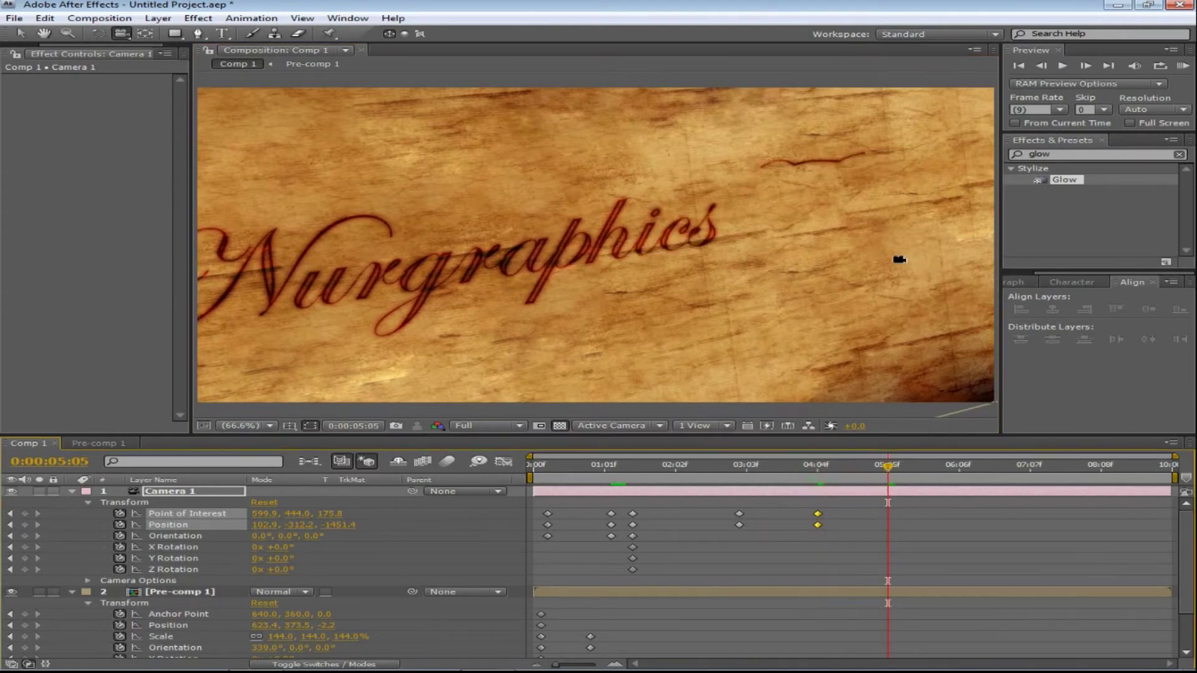
pyautogui.click(910, 273)
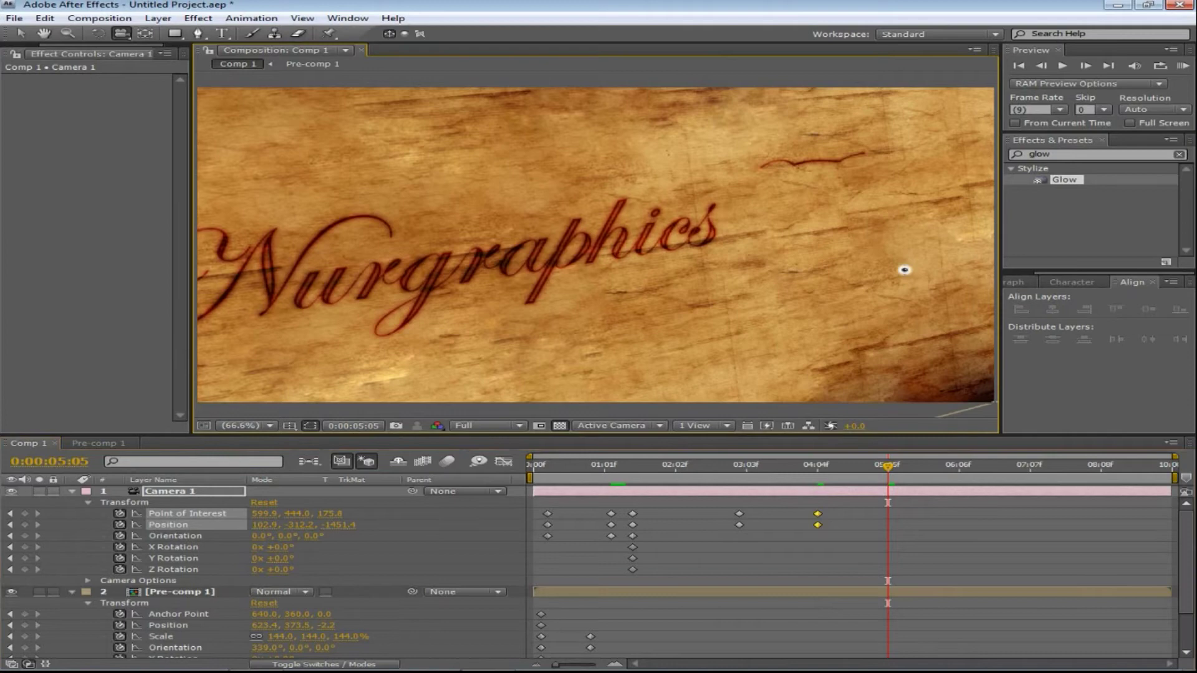
# Step: Pan the camera along the Nurgraphics text, adding keyframes at 6:05 and 7:05
pyautogui.moveTo(905, 278); pyautogui.dragTo(911, 215)
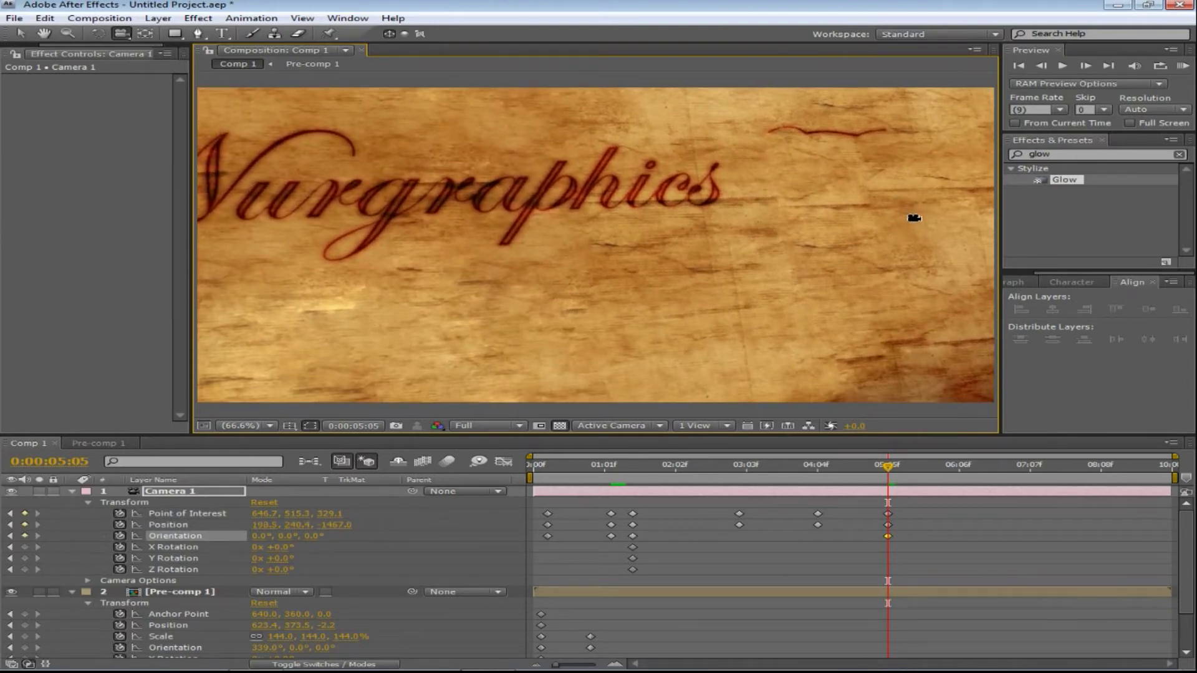
pyautogui.moveTo(910, 215); pyautogui.dragTo(798, 236)
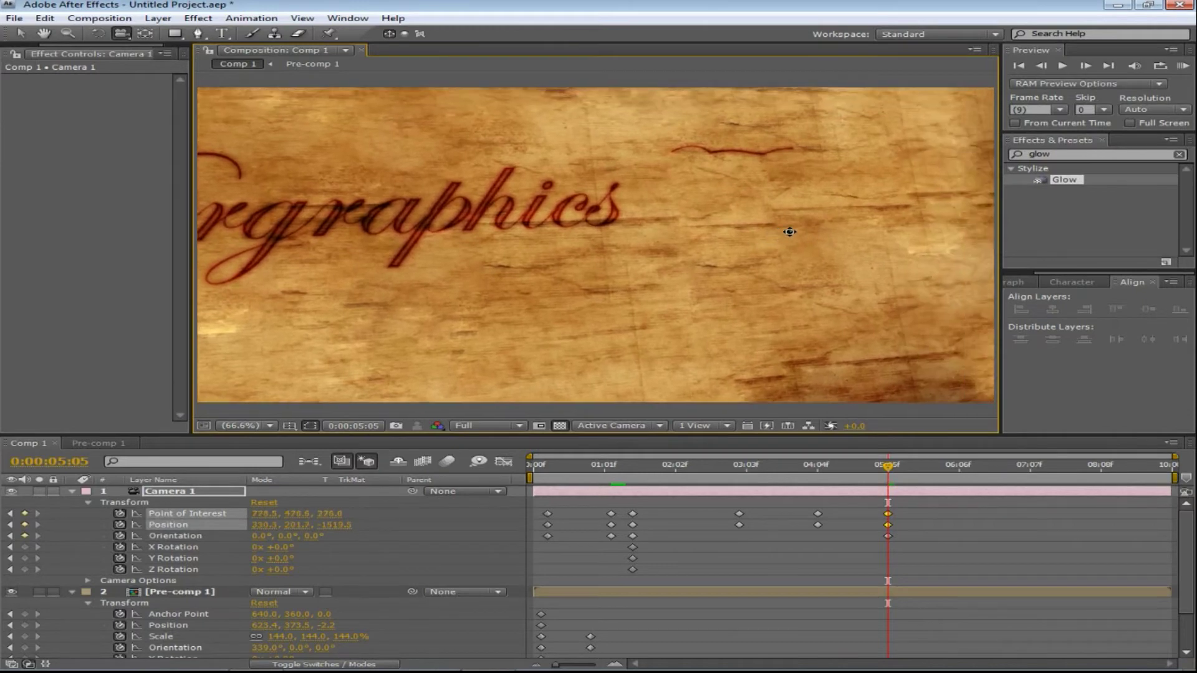
pyautogui.moveTo(890, 468); pyautogui.dragTo(952, 466)
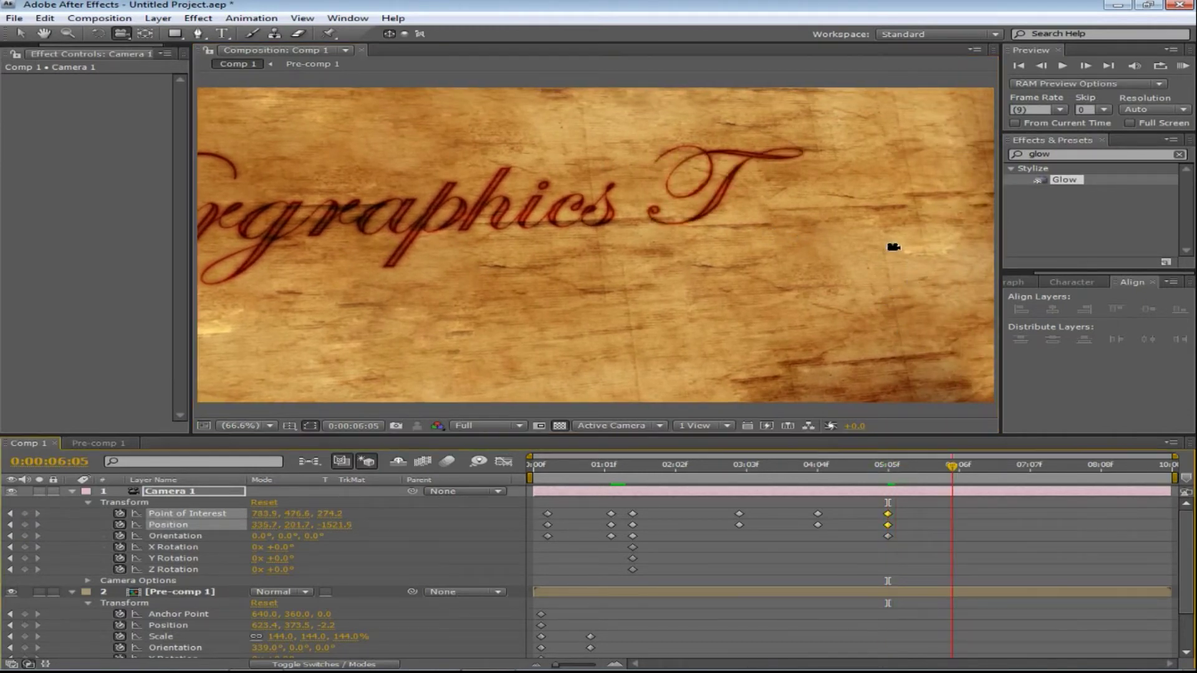
pyautogui.moveTo(849, 246)
pyautogui.mouseDown()
pyautogui.moveTo(776, 244)
pyautogui.moveTo(809, 246)
pyautogui.mouseUp()
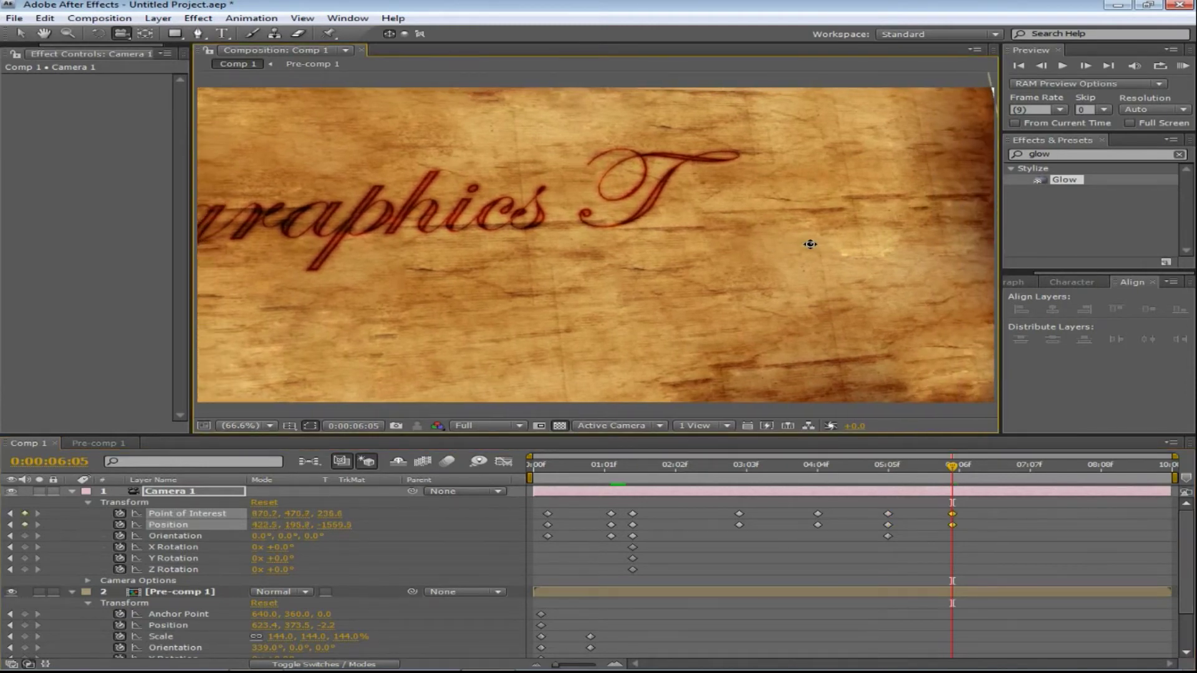
pyautogui.moveTo(952, 479); pyautogui.dragTo(1016, 474)
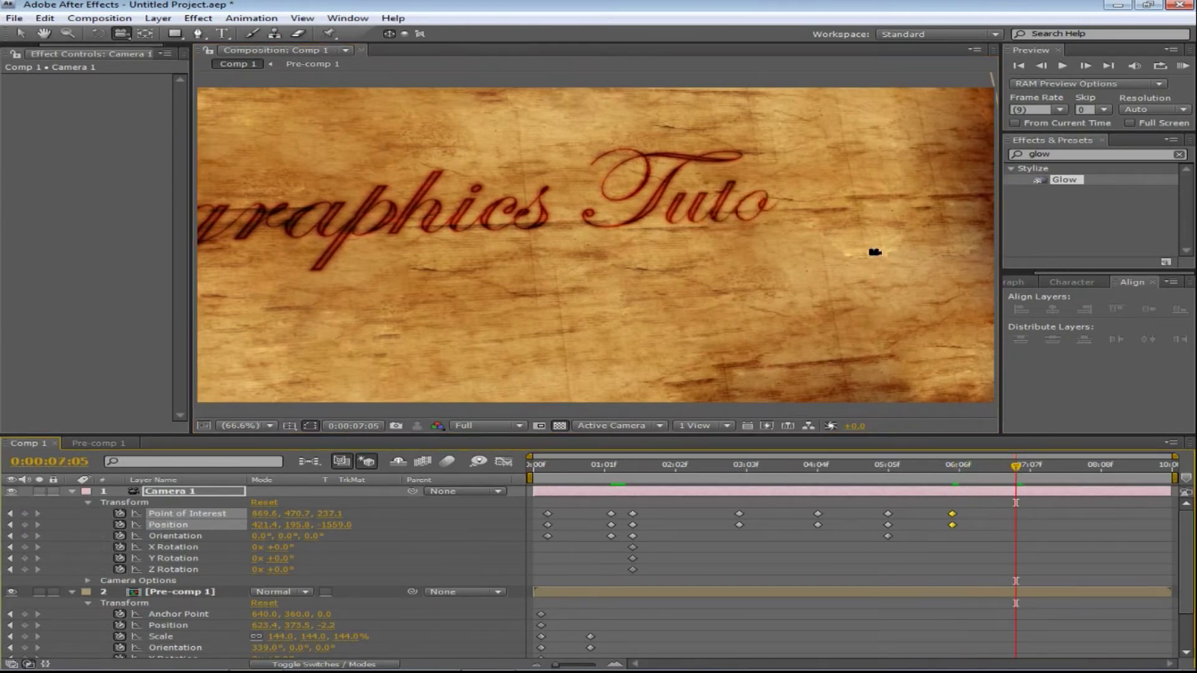
pyautogui.moveTo(877, 269)
pyautogui.mouseDown()
pyautogui.moveTo(864, 235)
pyautogui.moveTo(878, 215)
pyautogui.mouseUp()
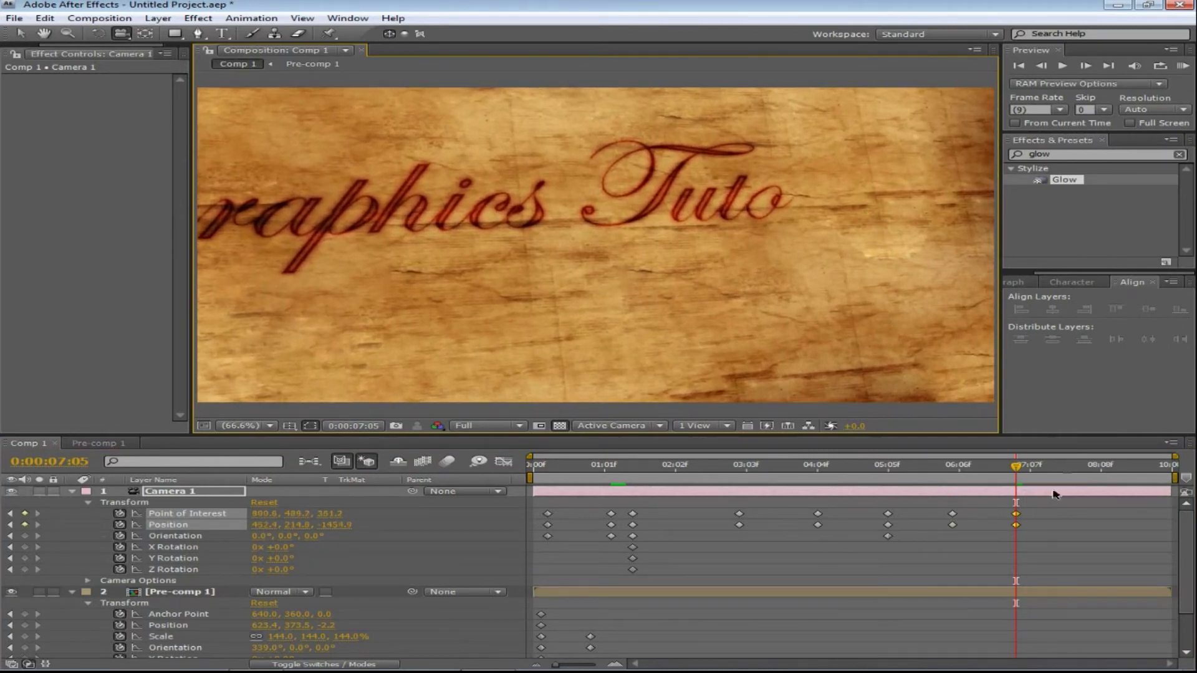
# Step: Set camera keyframes at 8:03, 8:08 and 9:03, ending framed on 'Tutorial'
pyautogui.moveTo(1018, 466); pyautogui.dragTo(1065, 467)
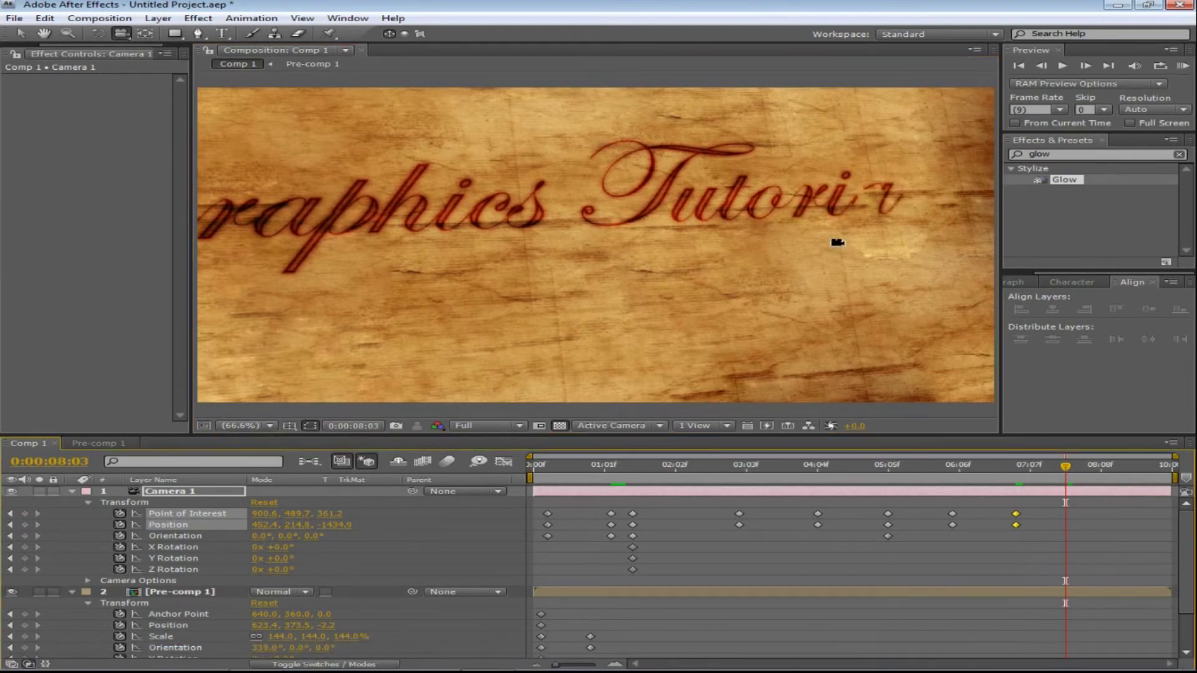
pyautogui.moveTo(607, 259)
pyautogui.mouseDown()
pyautogui.moveTo(556, 270)
pyautogui.moveTo(841, 367)
pyautogui.mouseUp()
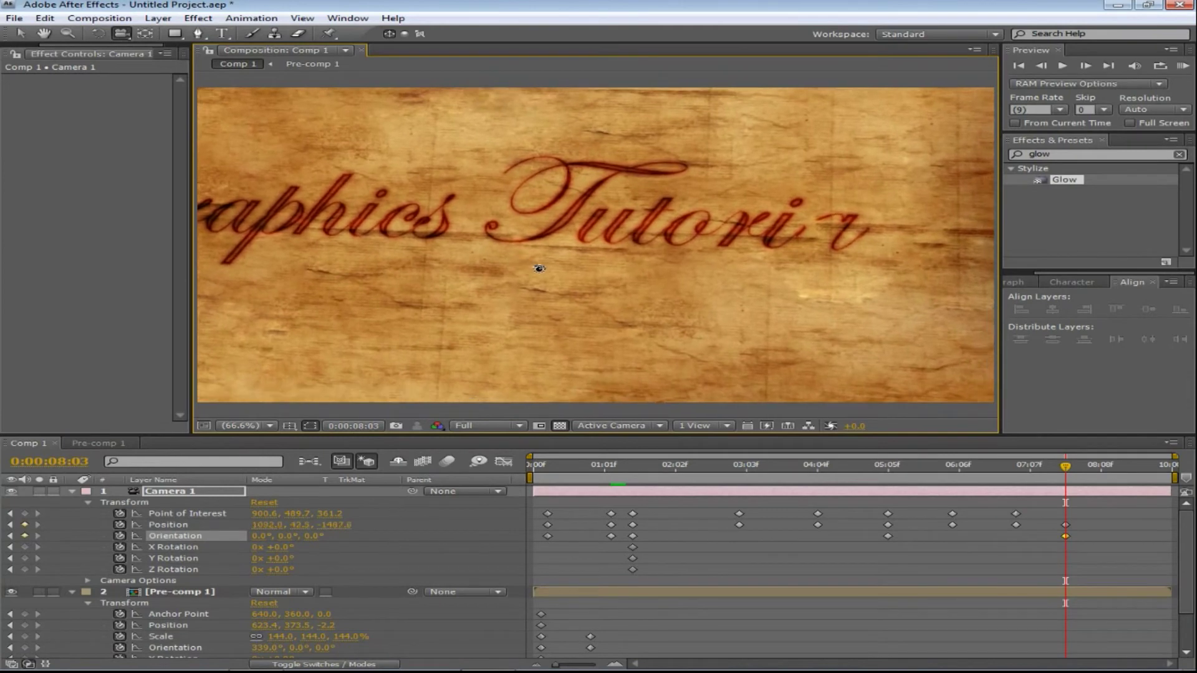
pyautogui.moveTo(1068, 468); pyautogui.dragTo(1101, 466)
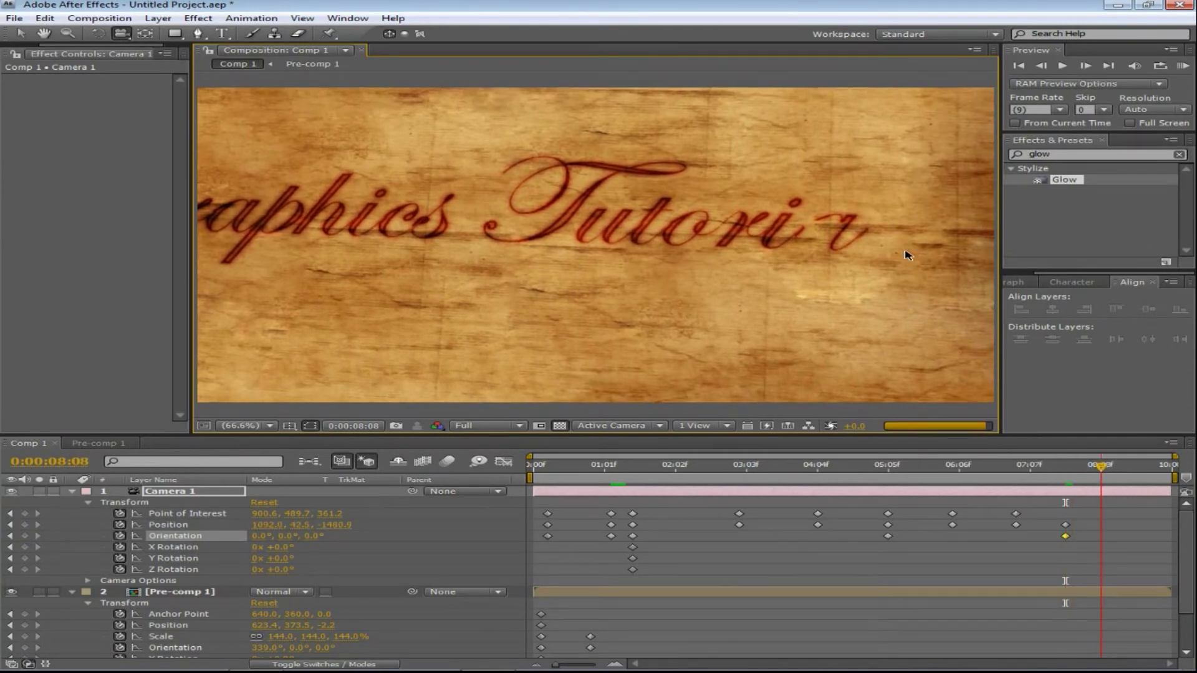
pyautogui.moveTo(906, 251); pyautogui.dragTo(890, 257)
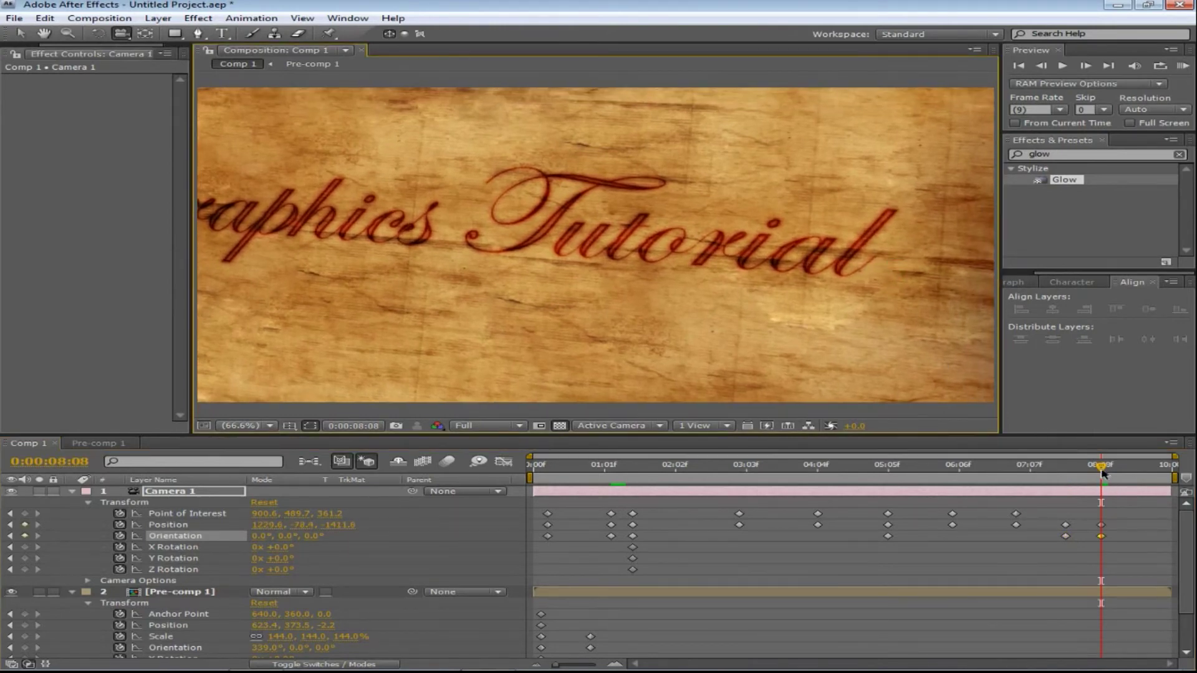
pyautogui.moveTo(1107, 469); pyautogui.dragTo(1133, 471)
pyautogui.moveTo(742, 312); pyautogui.dragTo(745, 309)
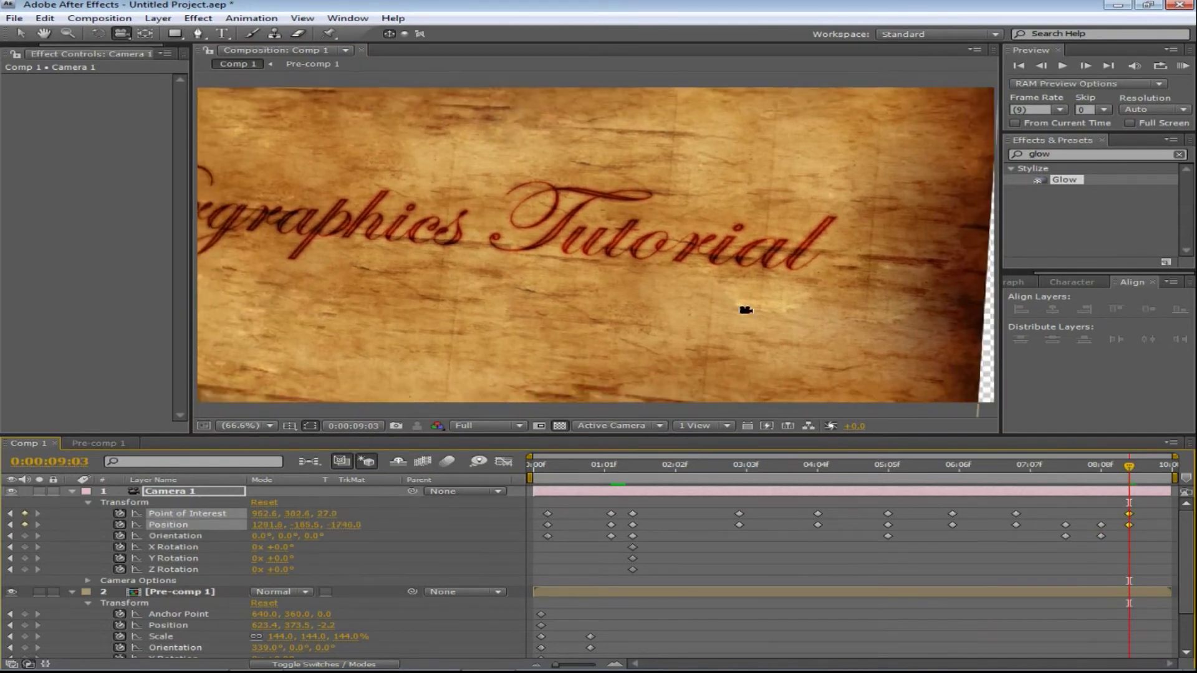
pyautogui.moveTo(663, 307); pyautogui.dragTo(689, 301)
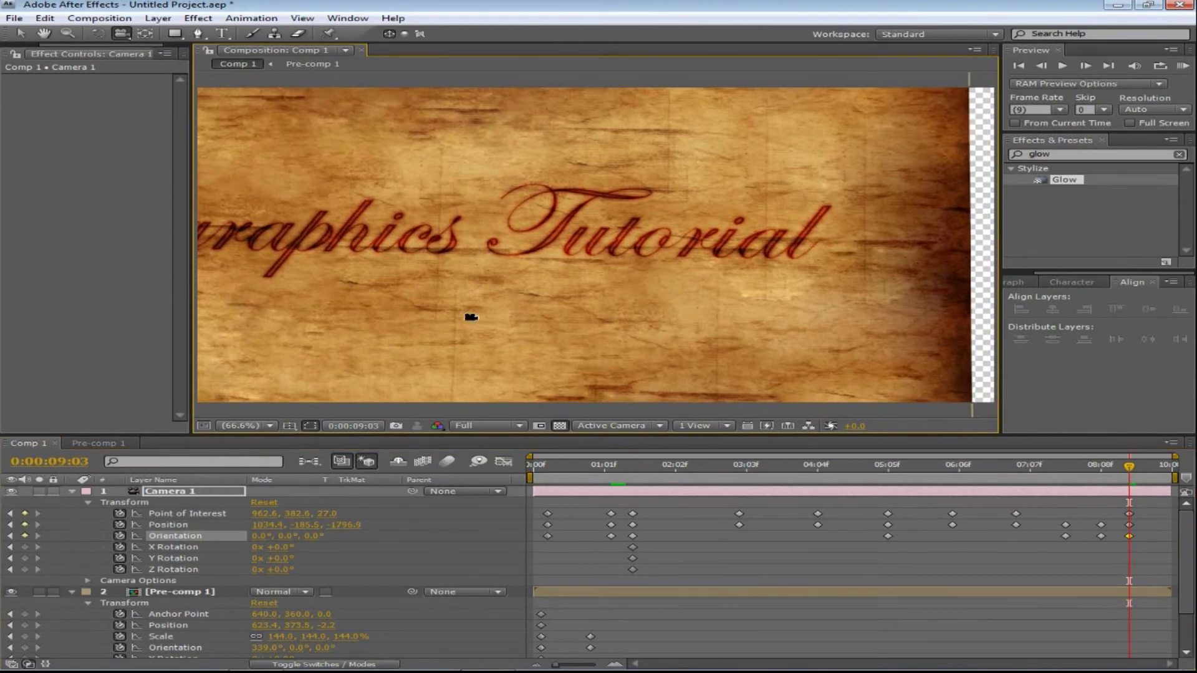
pyautogui.moveTo(473, 312); pyautogui.dragTo(460, 316)
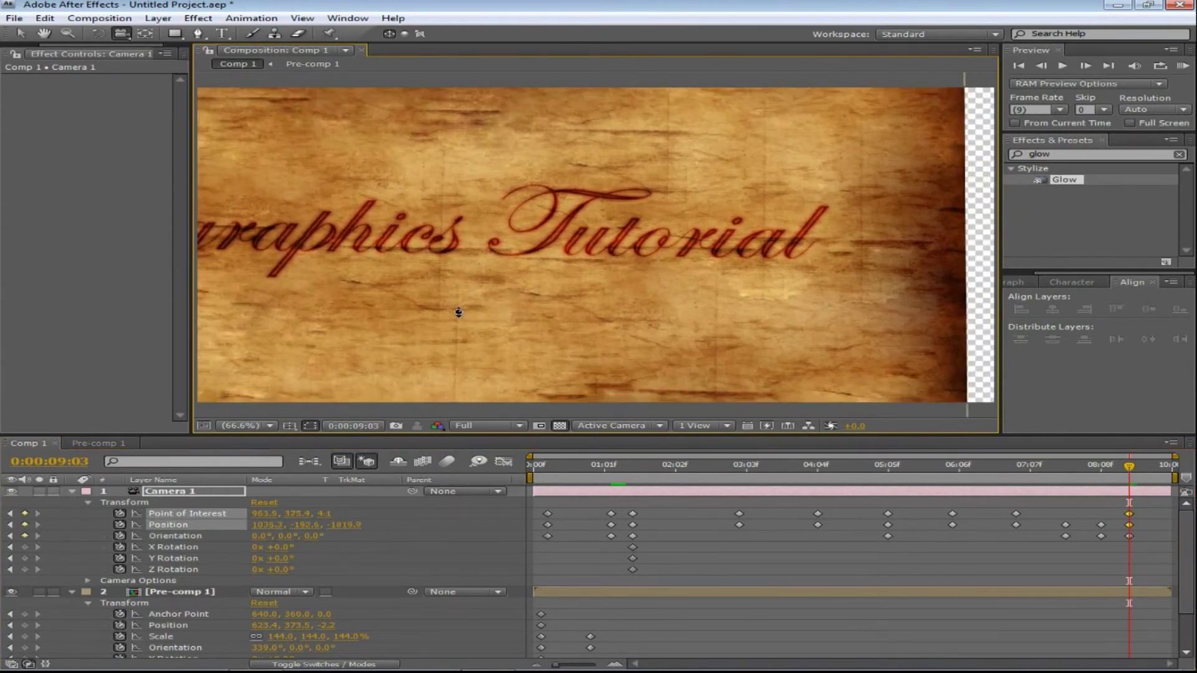
pyautogui.moveTo(460, 312); pyautogui.dragTo(697, 322)
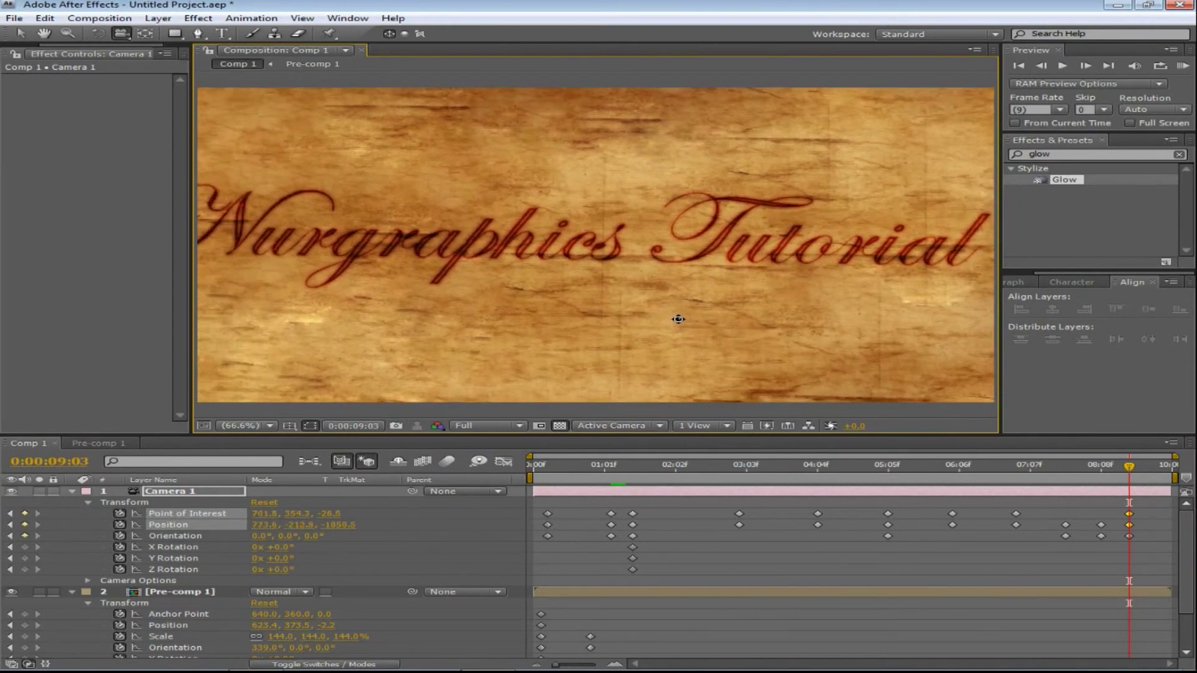
# Step: At 9:03, pull Camera 1 back to frame the whole 'Nurgraphics Tutorial' line and rotate Pre-comp 1 slightly
pyautogui.scroll(-3, 697, 322)
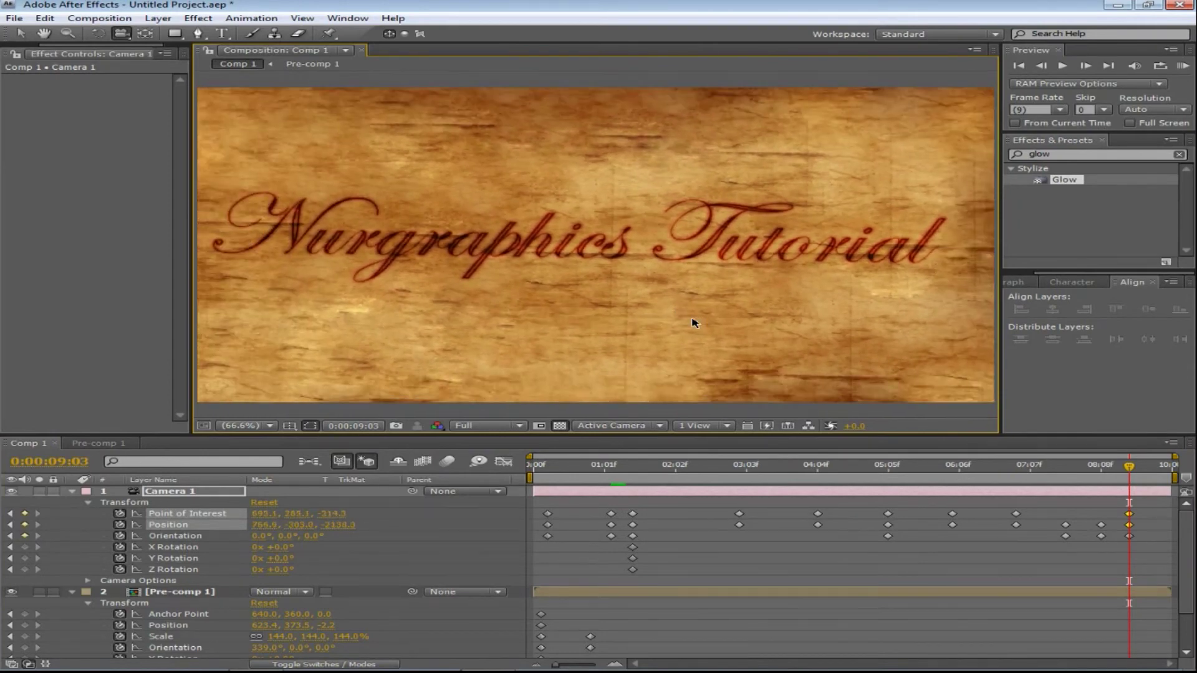
pyautogui.moveTo(637, 312)
pyautogui.mouseDown()
pyautogui.moveTo(622, 314)
pyautogui.moveTo(639, 315)
pyautogui.mouseUp()
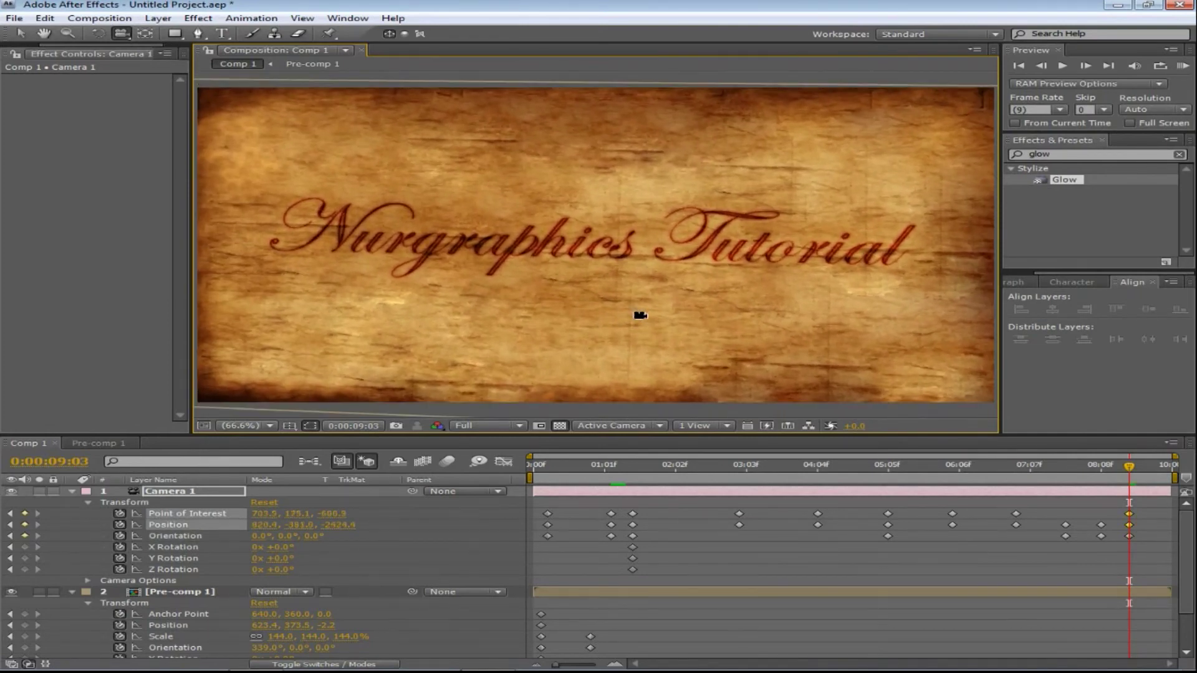
pyautogui.moveTo(684, 309); pyautogui.dragTo(693, 311)
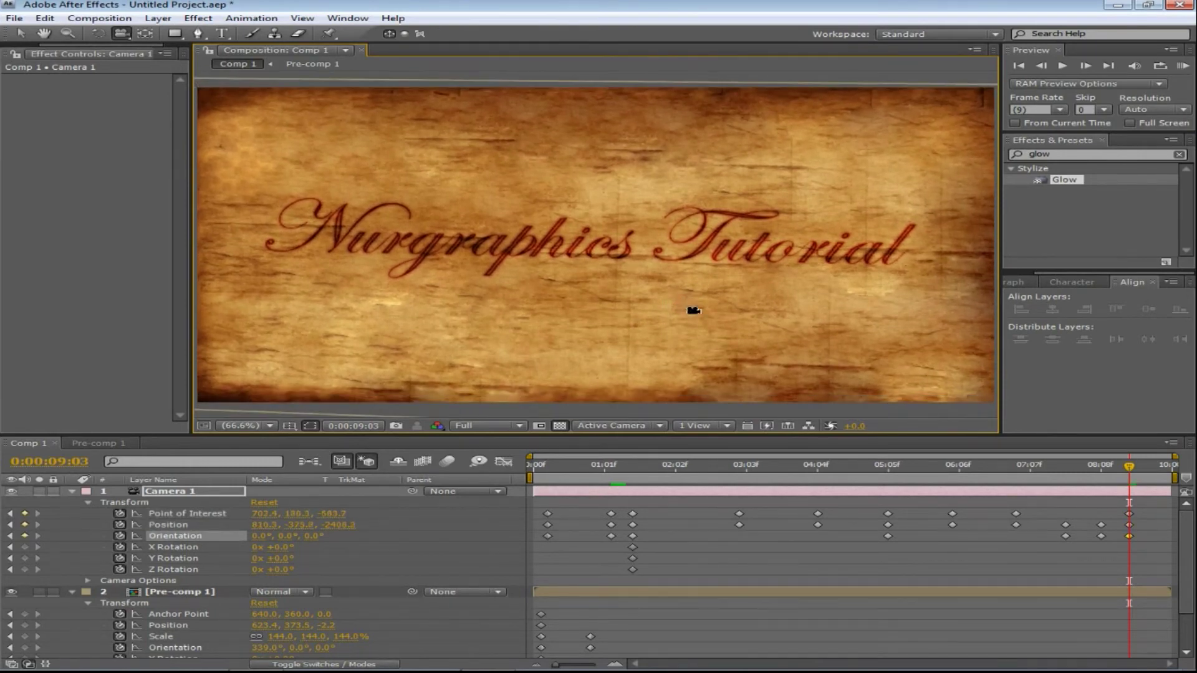
pyautogui.press('w')
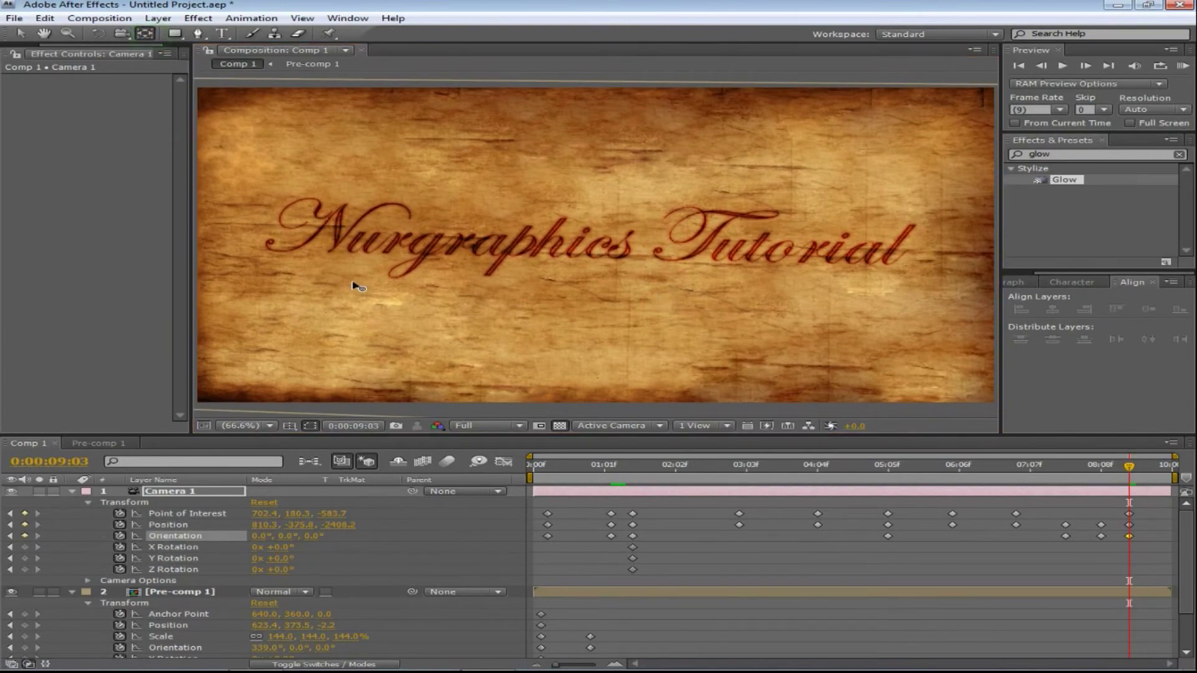
pyautogui.moveTo(356, 283); pyautogui.dragTo(610, 334)
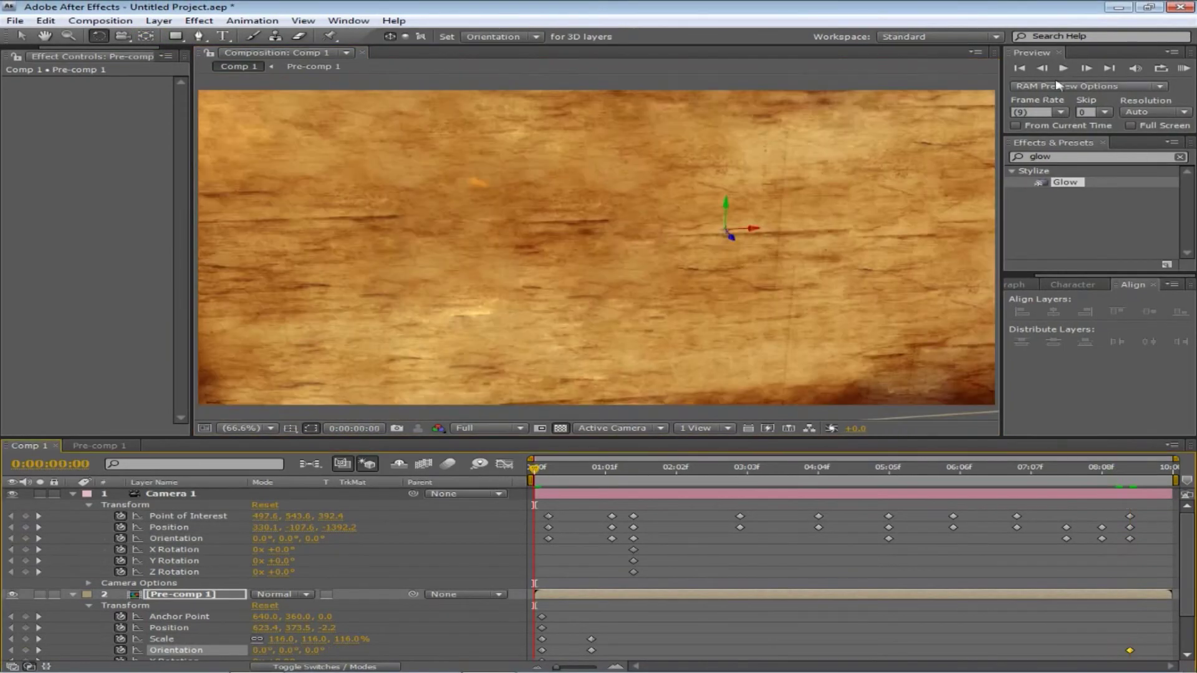
# Step: Preview the camera animation, then collapse the Camera 1 and Pre-comp 1 properties
pyautogui.click(1064, 68)
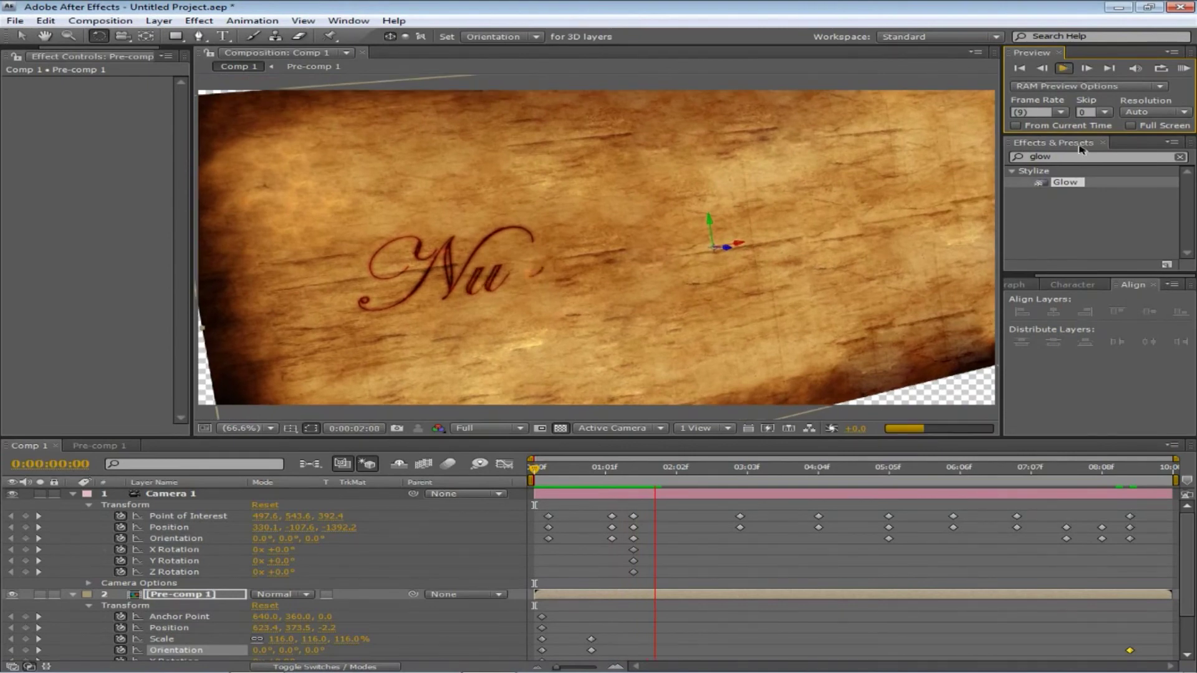
pyautogui.click(81, 495)
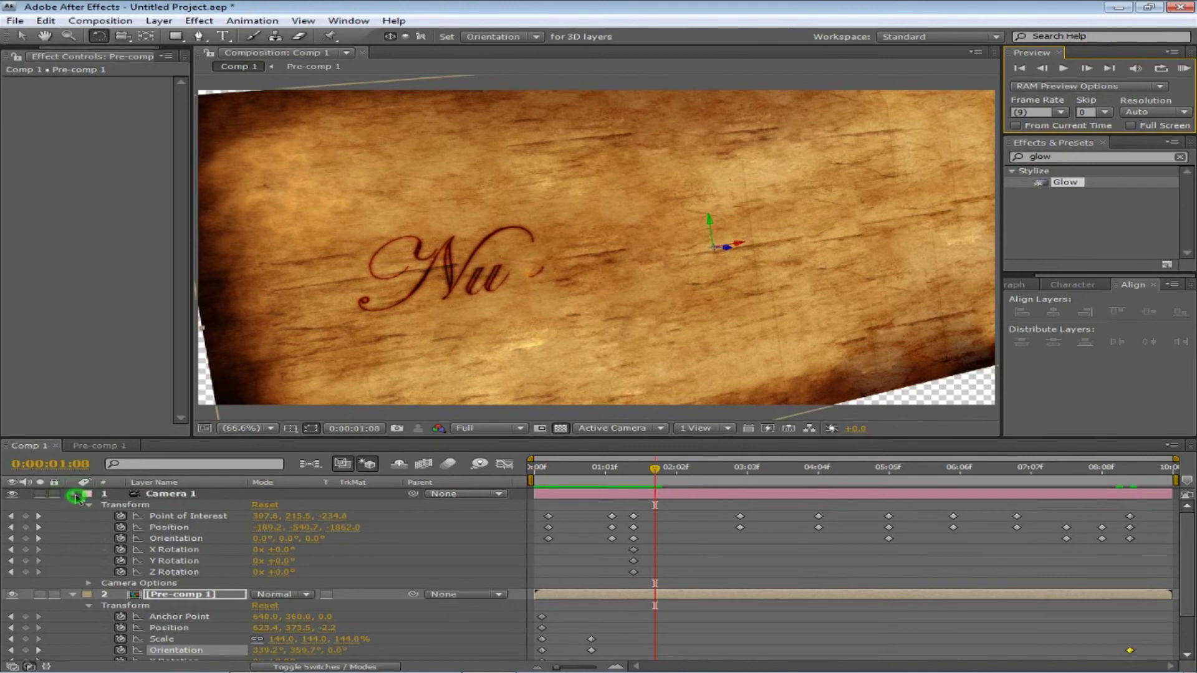
pyautogui.click(75, 496)
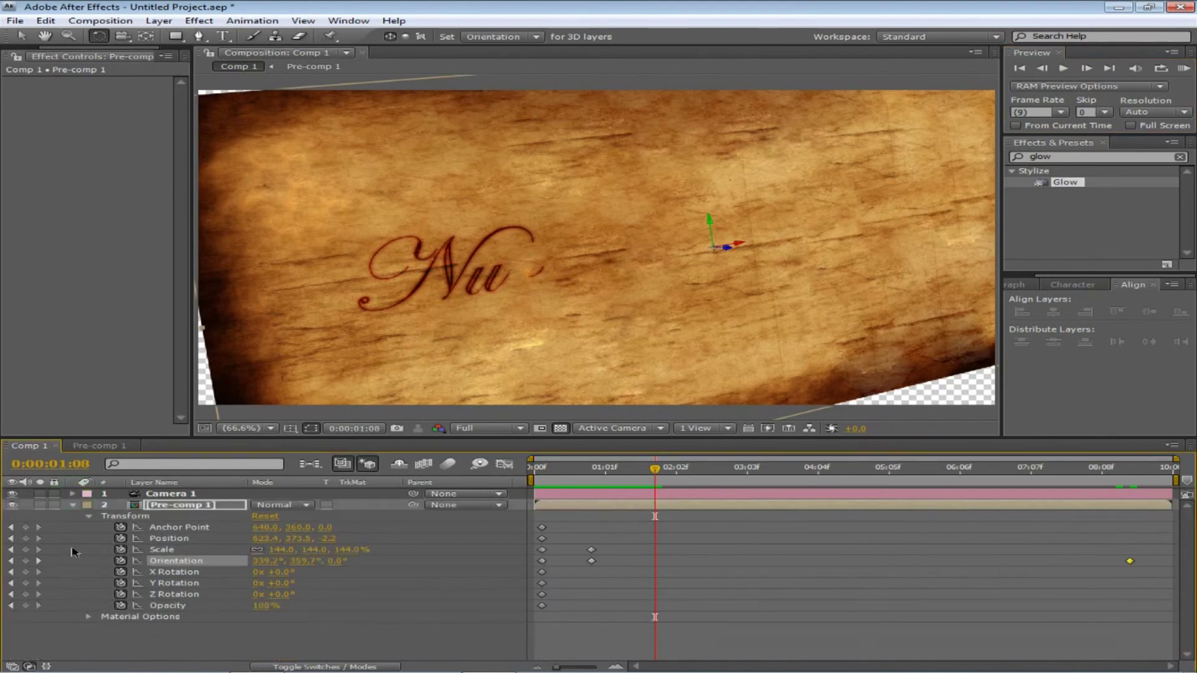
pyautogui.click(74, 506)
pyautogui.click(115, 580)
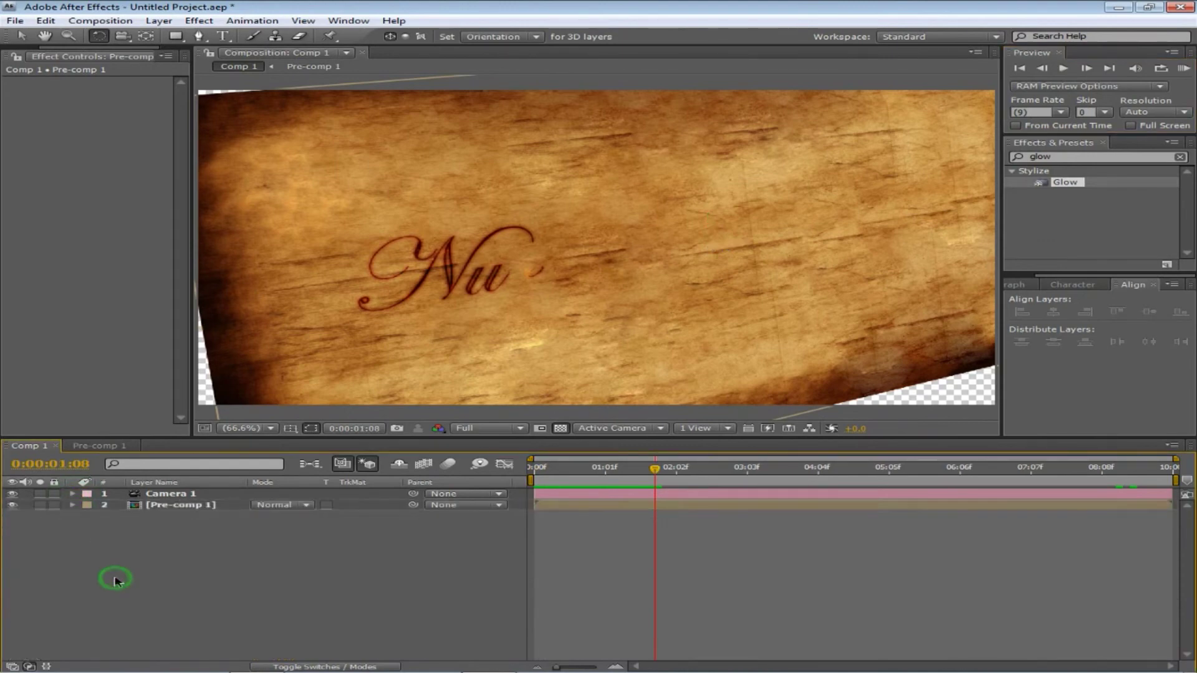
# Step: Turn off the transparency grid and preview the camera glide ending at 0:00:09:08
pyautogui.click(1064, 69)
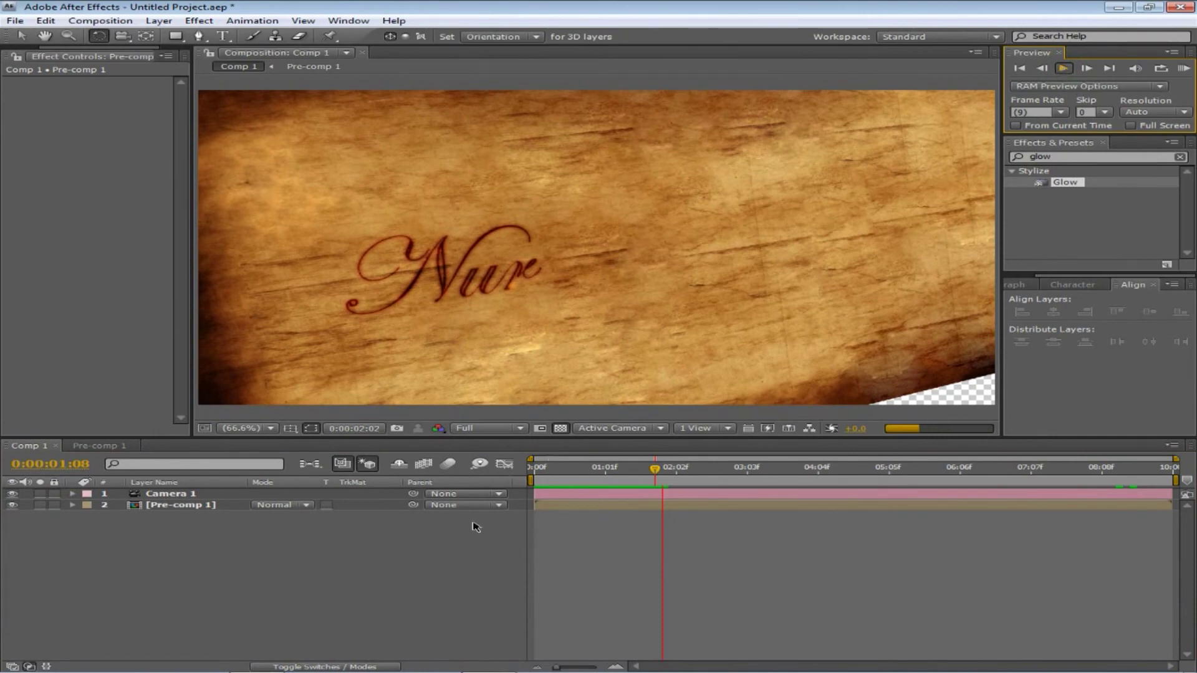
pyautogui.click(439, 570)
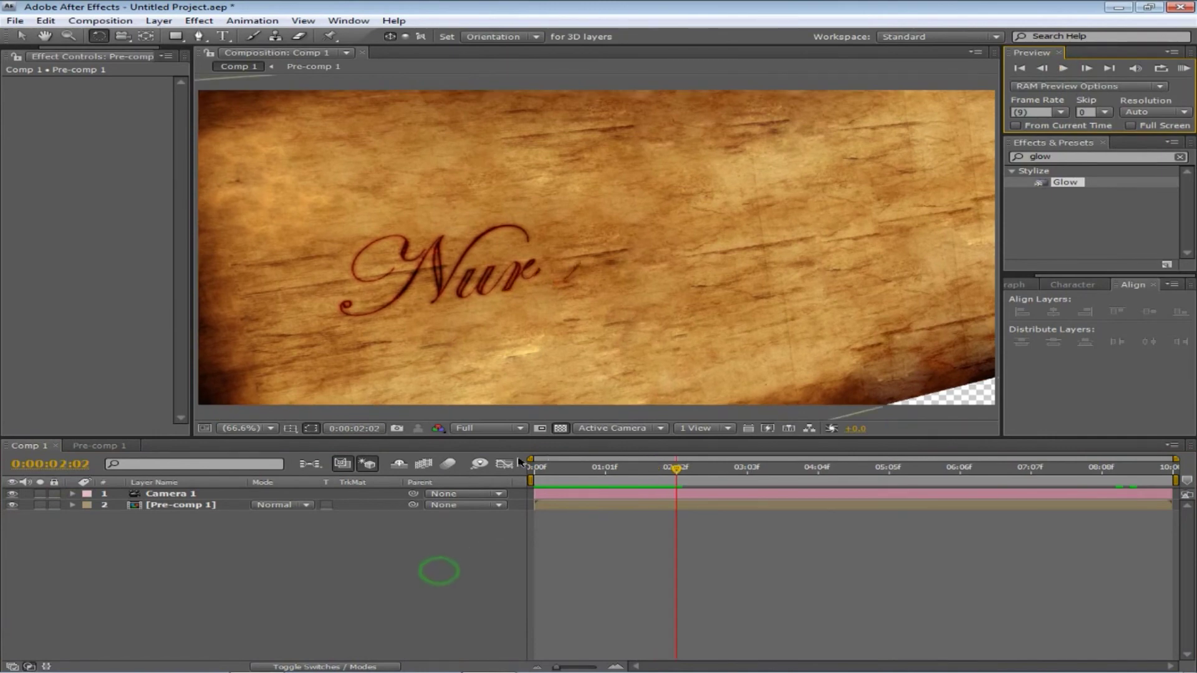
pyautogui.click(560, 428)
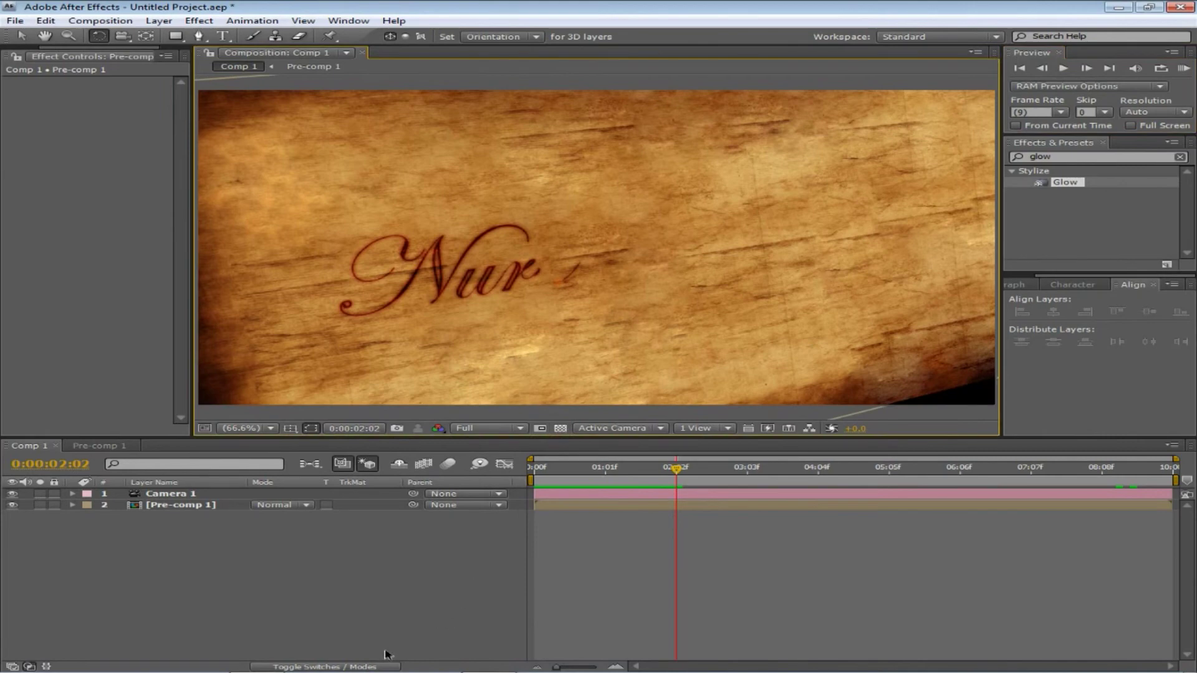
pyautogui.click(1064, 69)
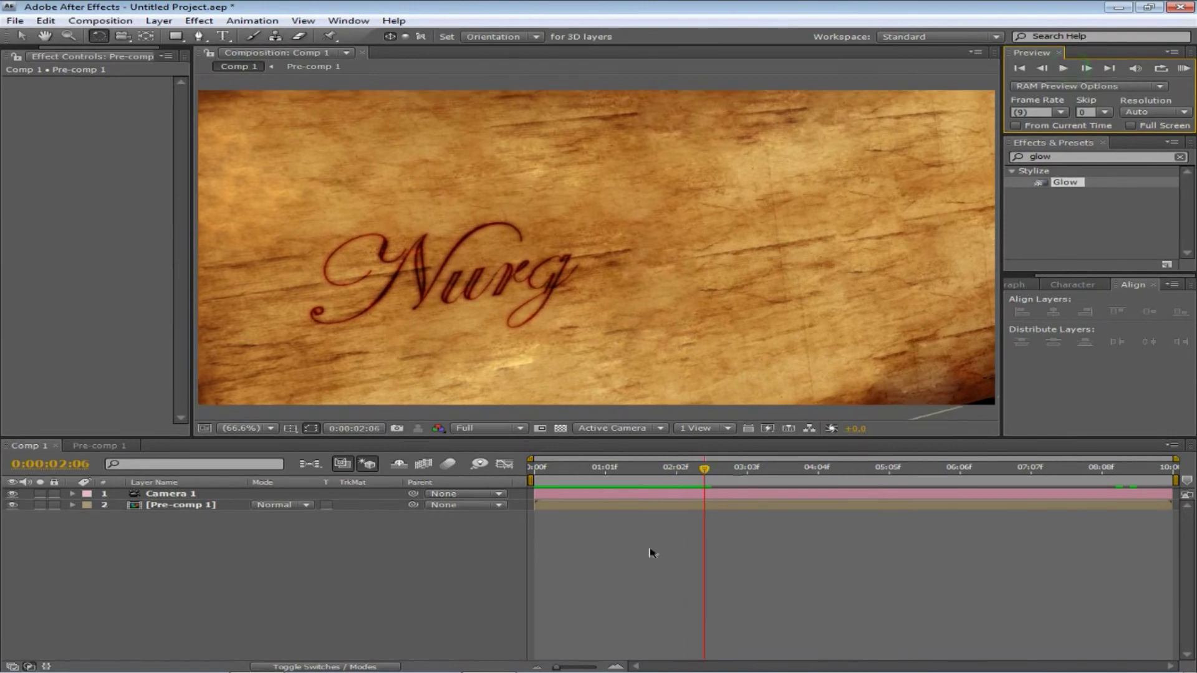
pyautogui.press('space')
pyautogui.press('space')
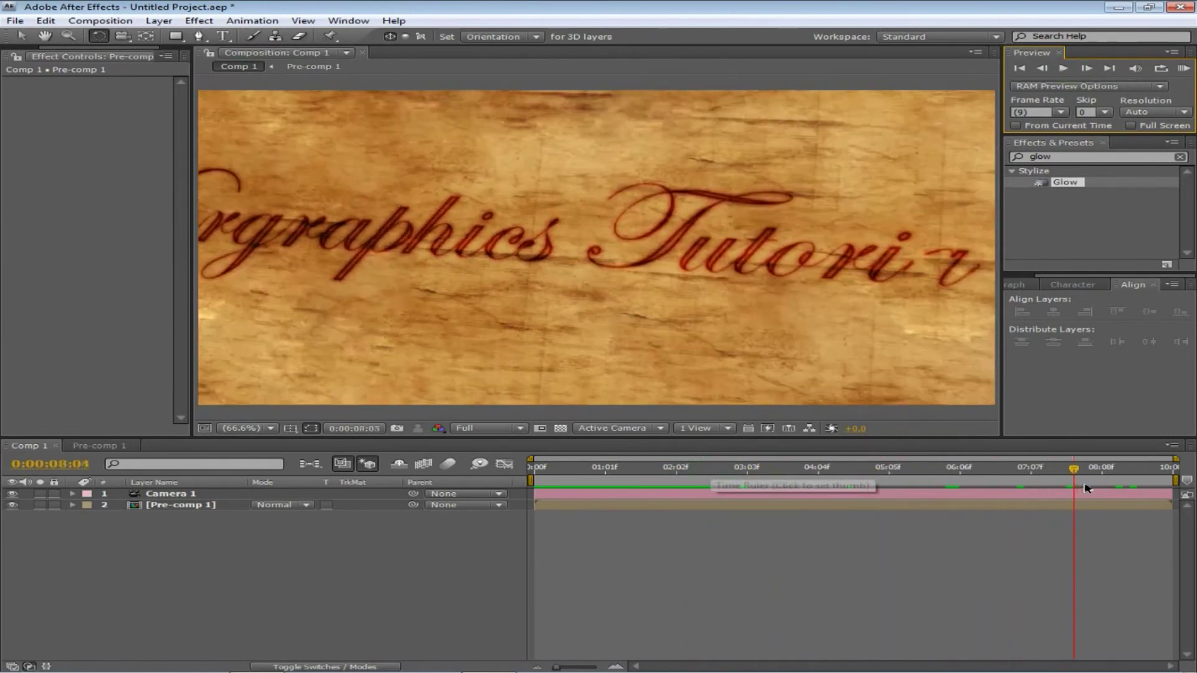
pyautogui.click(392, 596)
pyautogui.rightClick(191, 597)
pyautogui.click(113, 564)
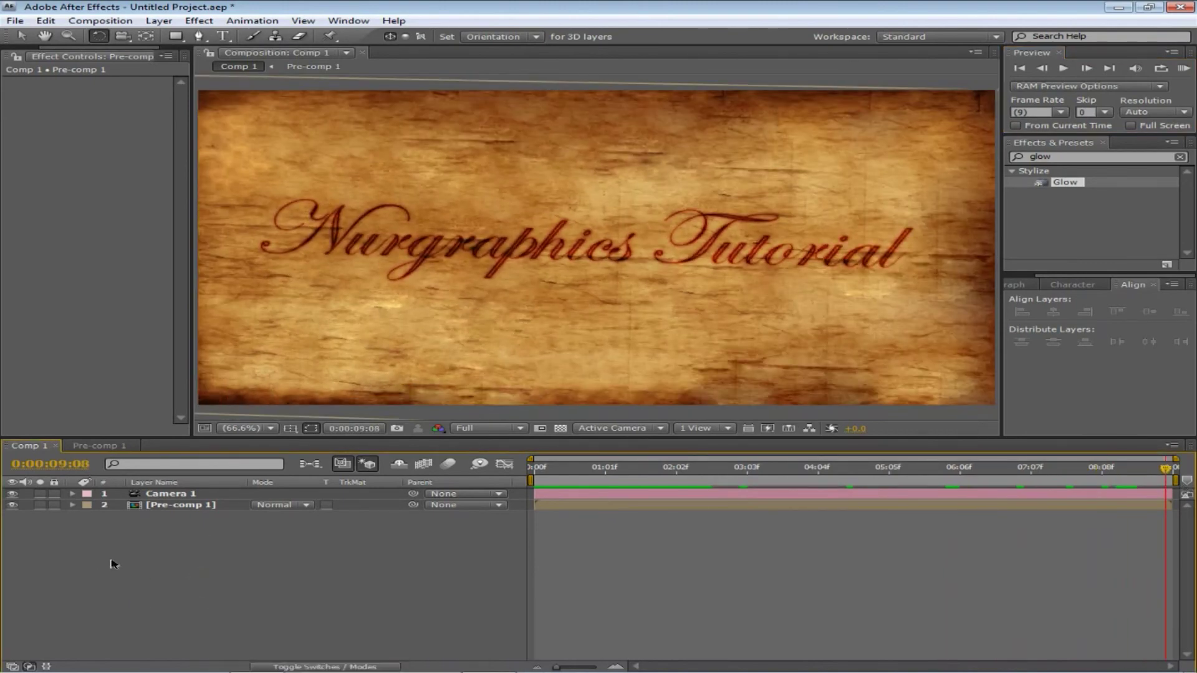
# Step: Add a new adjustment layer and apply the Tint effect to it
pyautogui.rightClick(276, 575)
pyautogui.moveTo(321, 546)
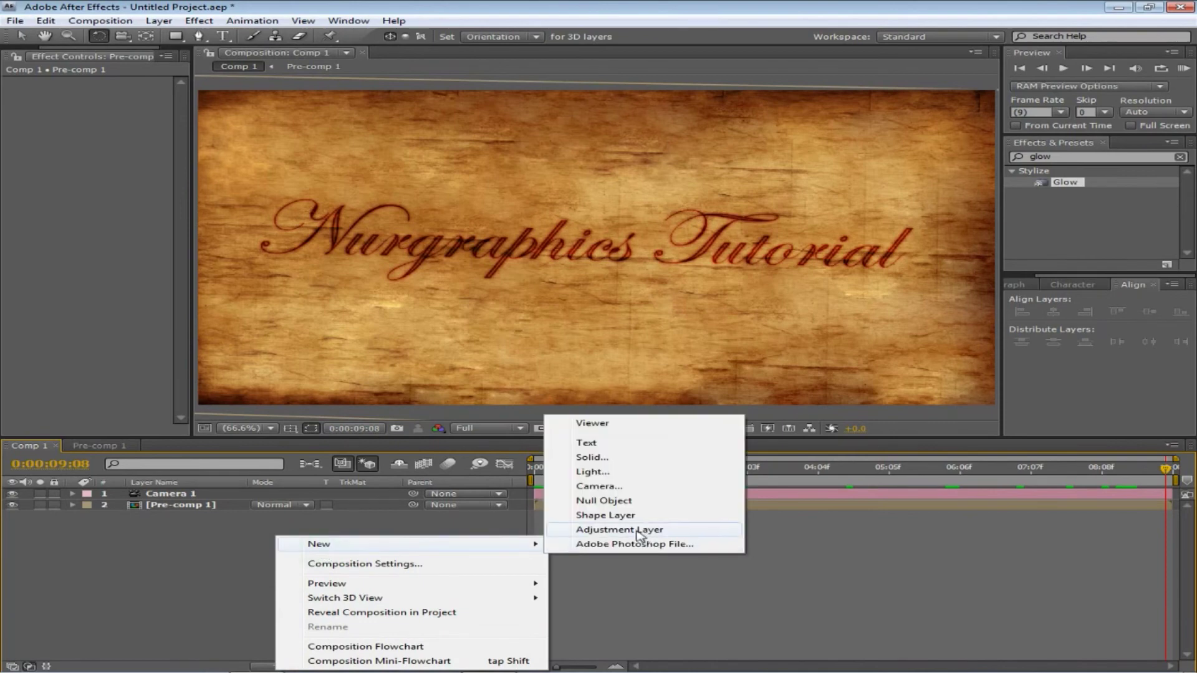
pyautogui.click(638, 530)
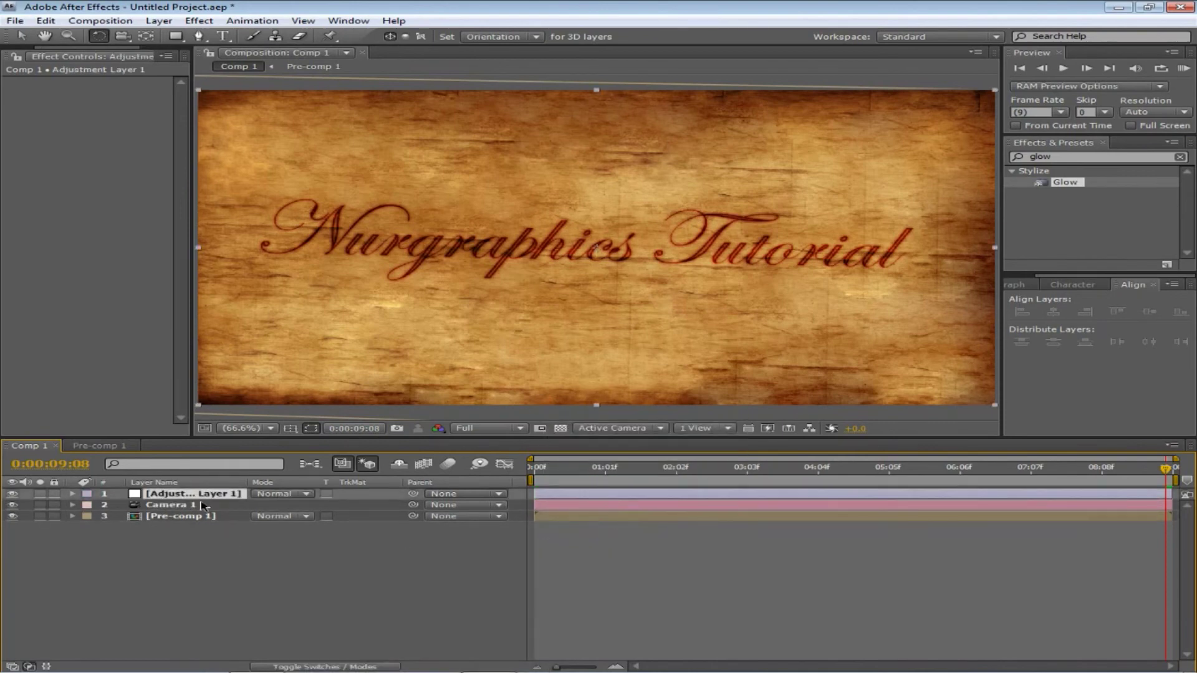
pyautogui.click(1060, 156)
pyautogui.write('tint')
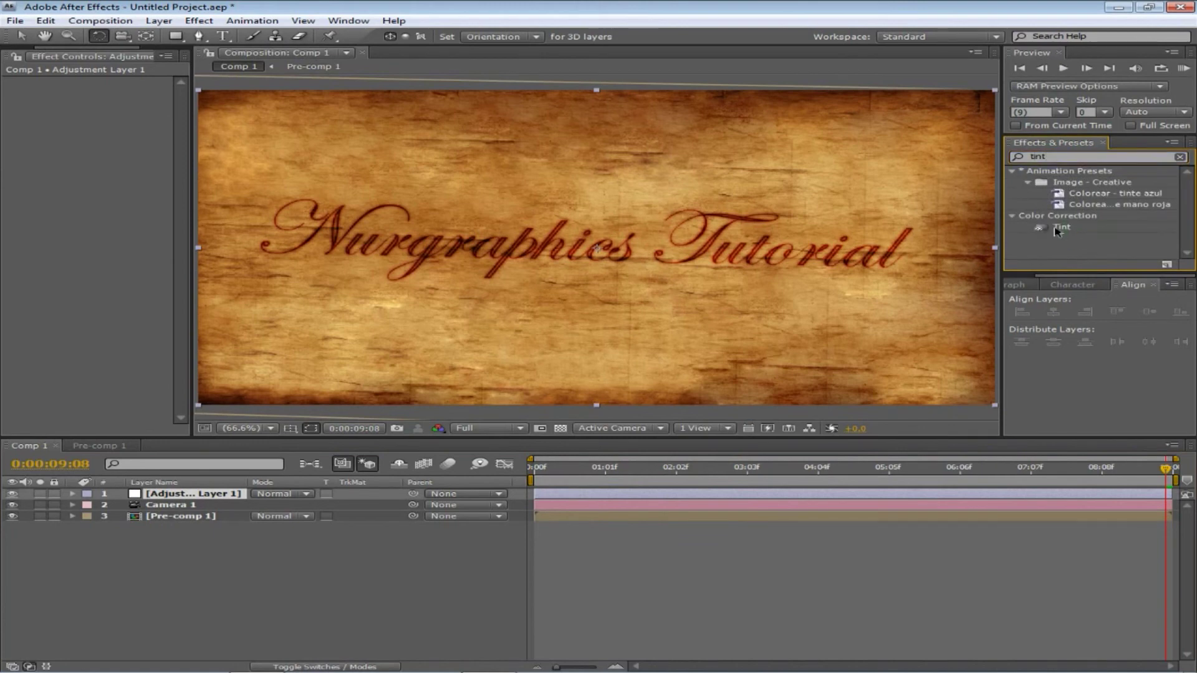
pyautogui.doubleClick(1066, 227)
# Step: Set Tint's Map White to dark brown with 18% amount, comparing it on and off
pyautogui.click(96, 114)
pyautogui.click(490, 413)
pyautogui.click(431, 311)
pyautogui.click(430, 325)
pyautogui.click(430, 431)
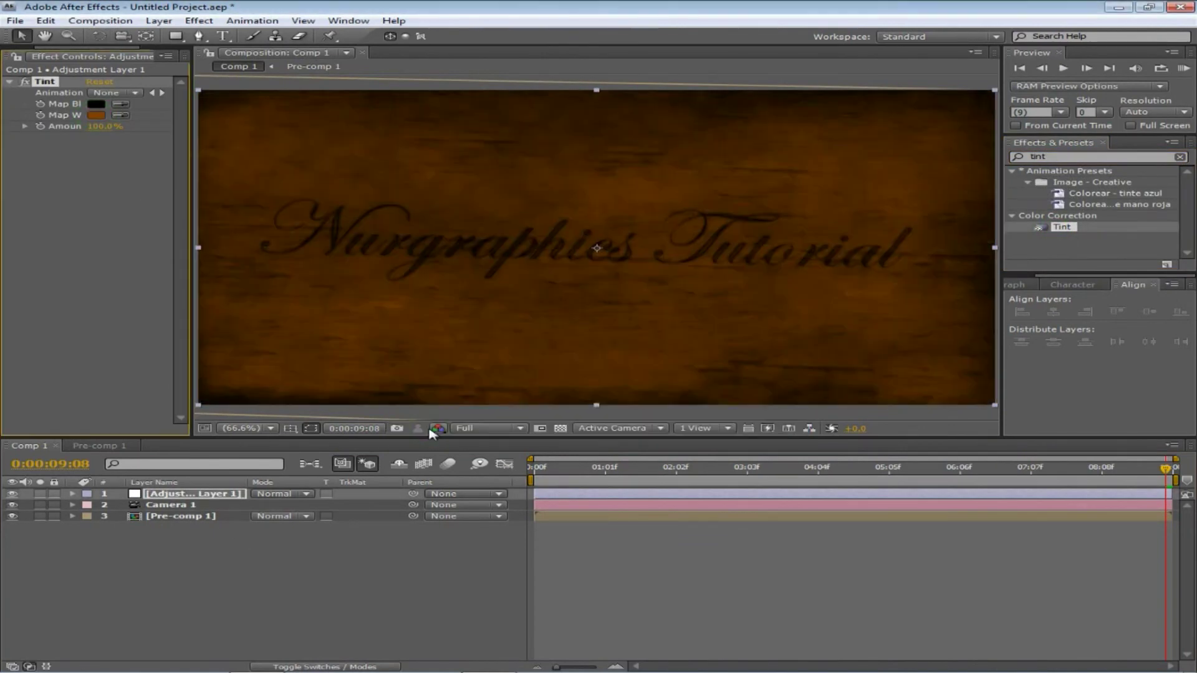
pyautogui.moveTo(114, 129); pyautogui.dragTo(80, 137)
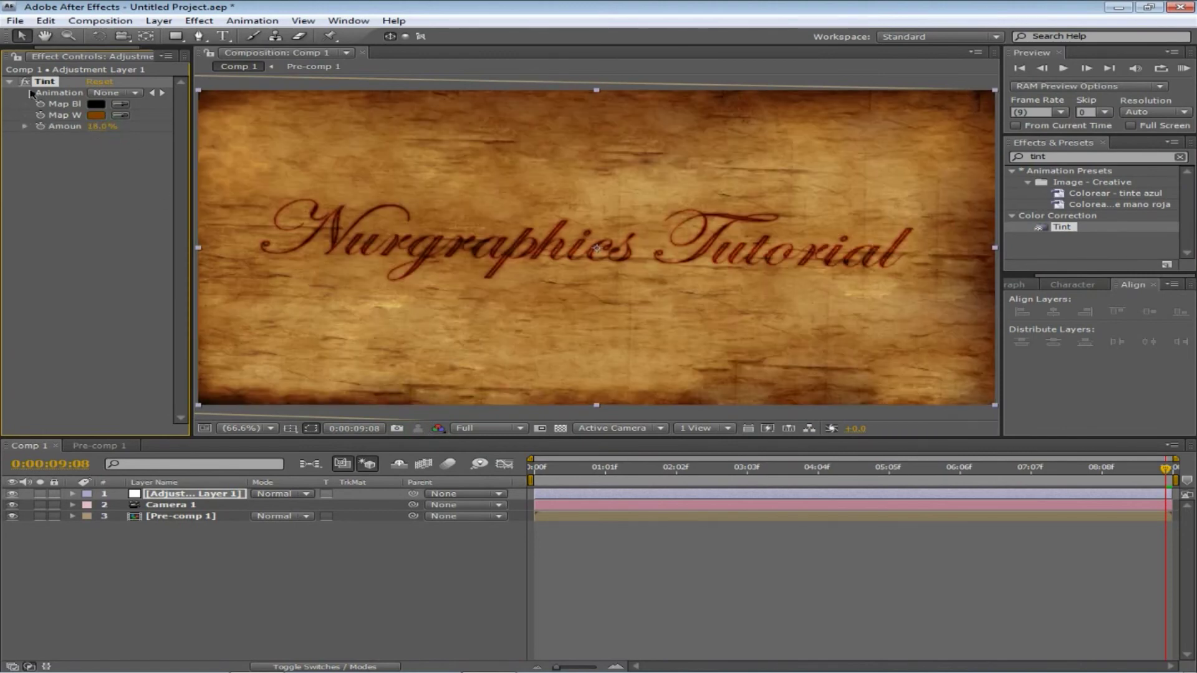
pyautogui.click(24, 82)
pyautogui.click(25, 81)
# Step: Select all three layers in the Comp 1 timeline
pyautogui.click(363, 594)
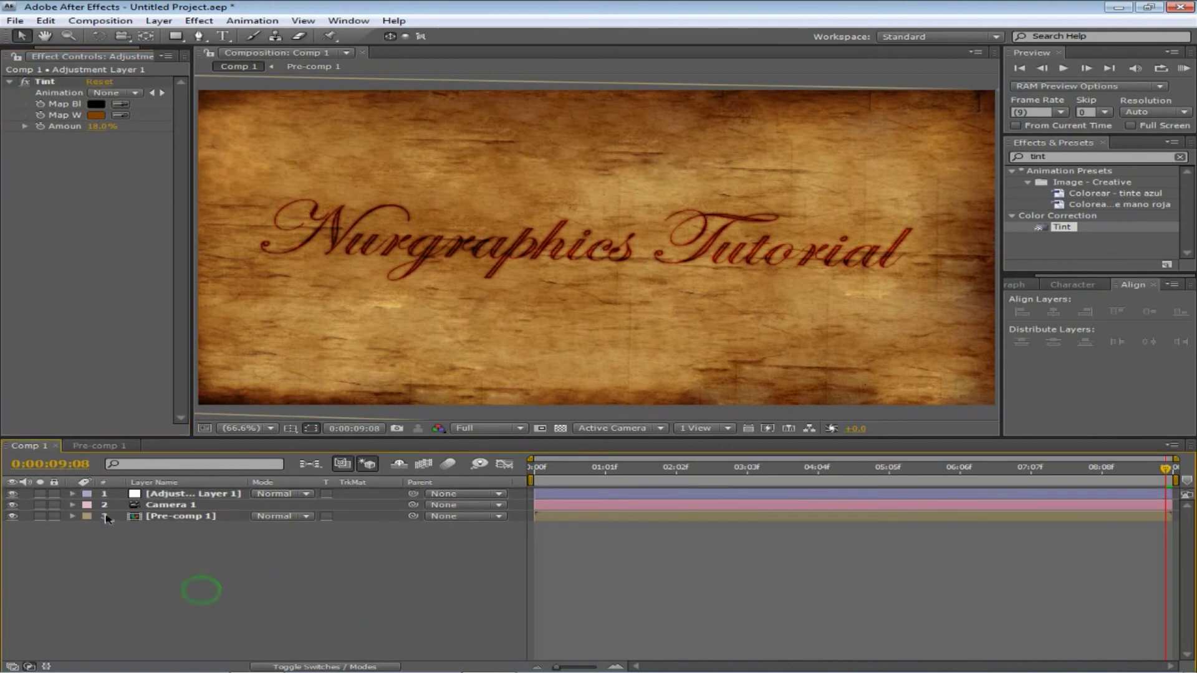
pyautogui.moveTo(200, 588); pyautogui.dragTo(184, 496)
pyautogui.rightClick(184, 496)
pyautogui.press('Escape')
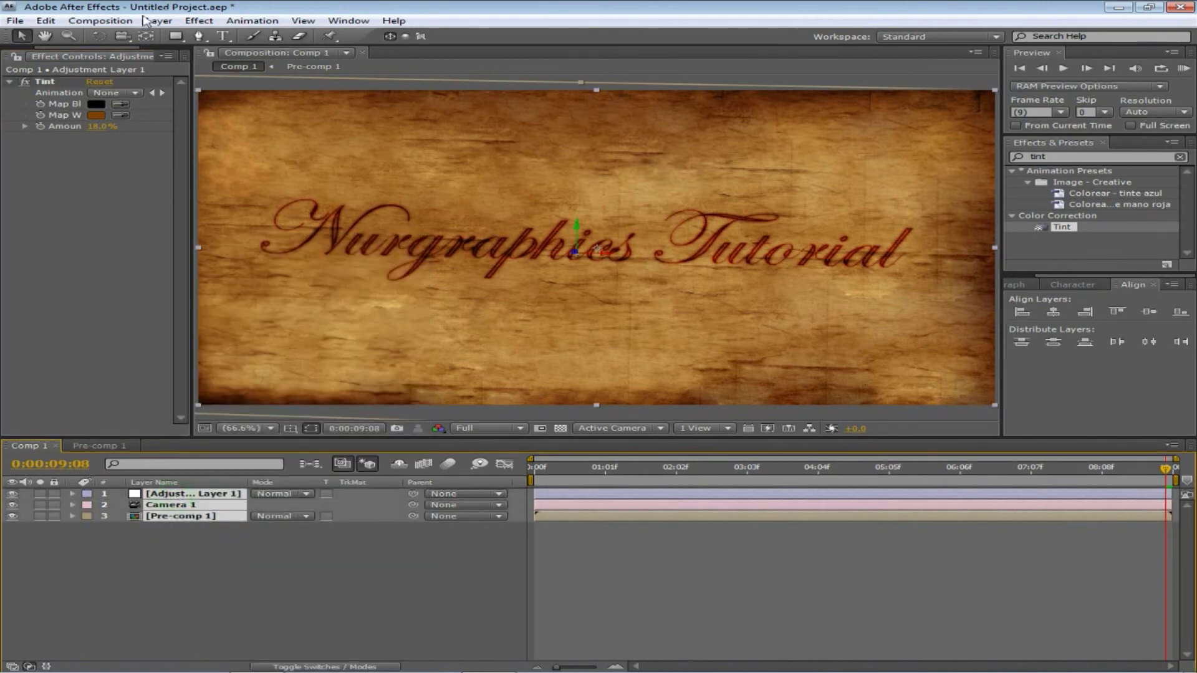
# Step: Pre-compose the three selected layers into a new Pre-comp 2, moving all attributes
pyautogui.click(100, 21)
pyautogui.moveTo(44, 23)
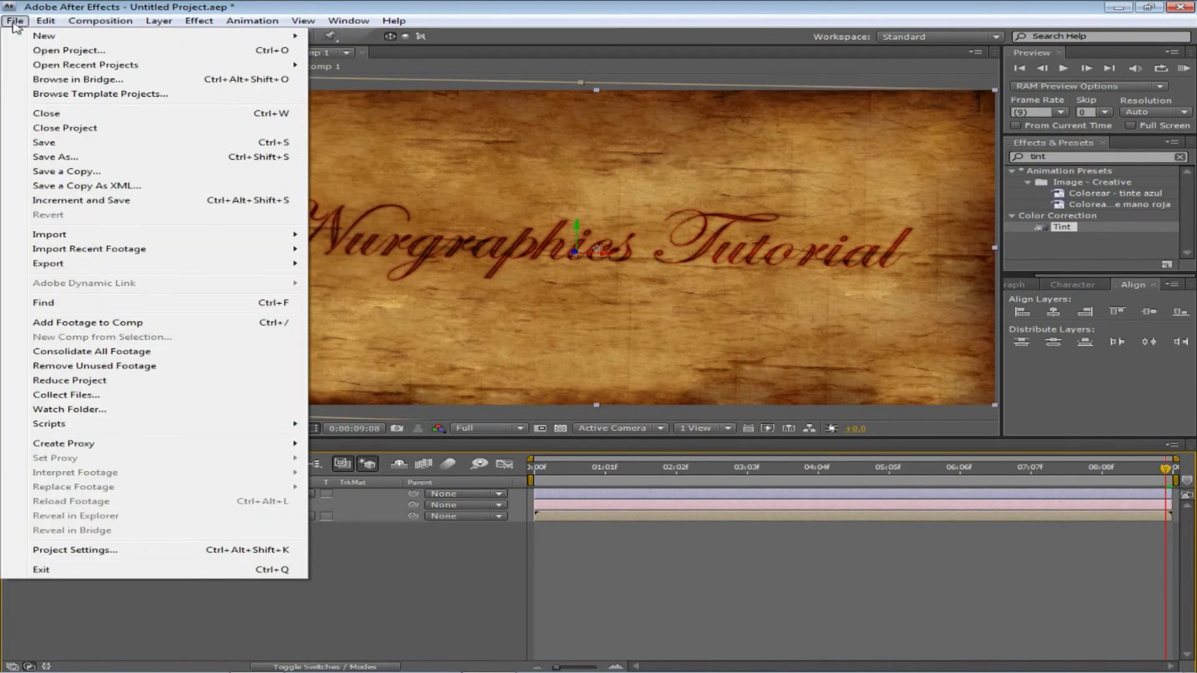
pyautogui.moveTo(154, 28)
pyautogui.click(207, 493)
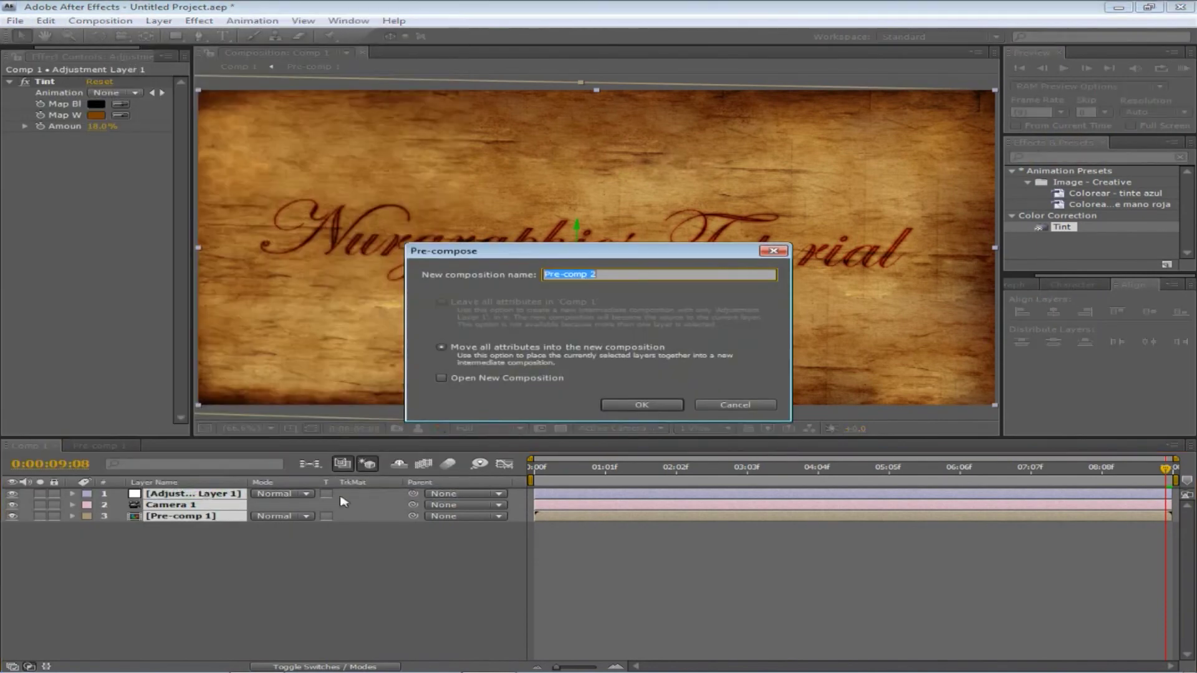
pyautogui.click(645, 404)
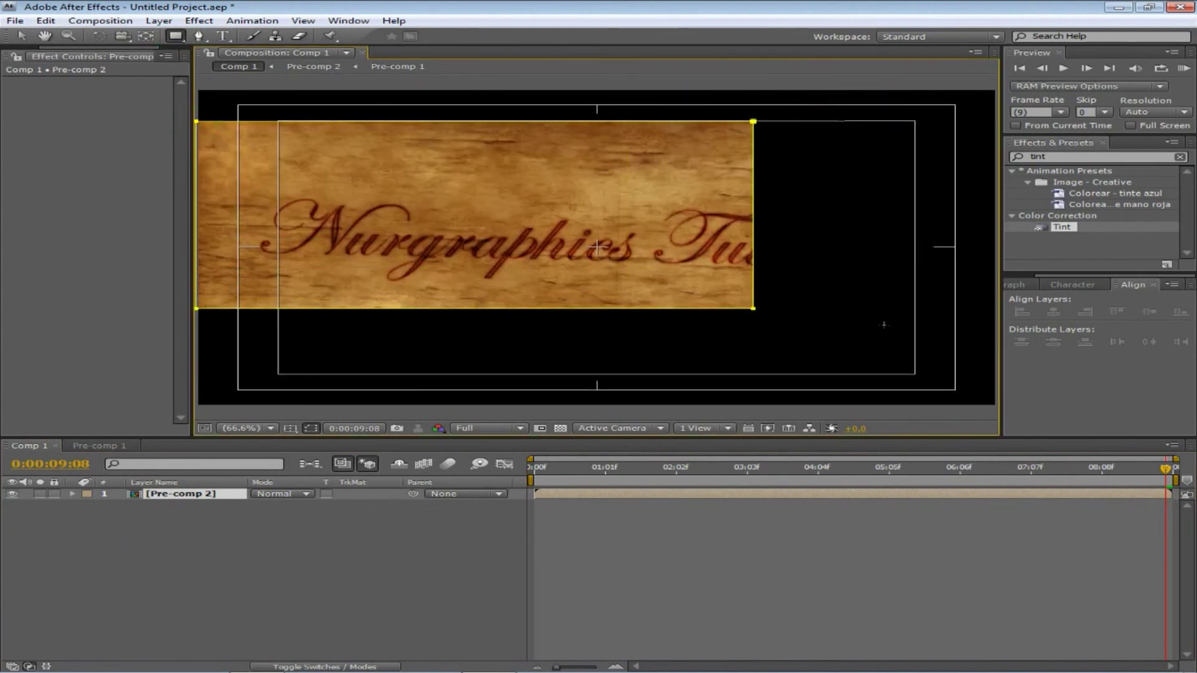
# Step: Open Pre-comp 2 to inspect its nested adjustment layer, Camera 1 and Pre-comp 1
pyautogui.moveTo(1011, 370); pyautogui.dragTo(1010, 376)
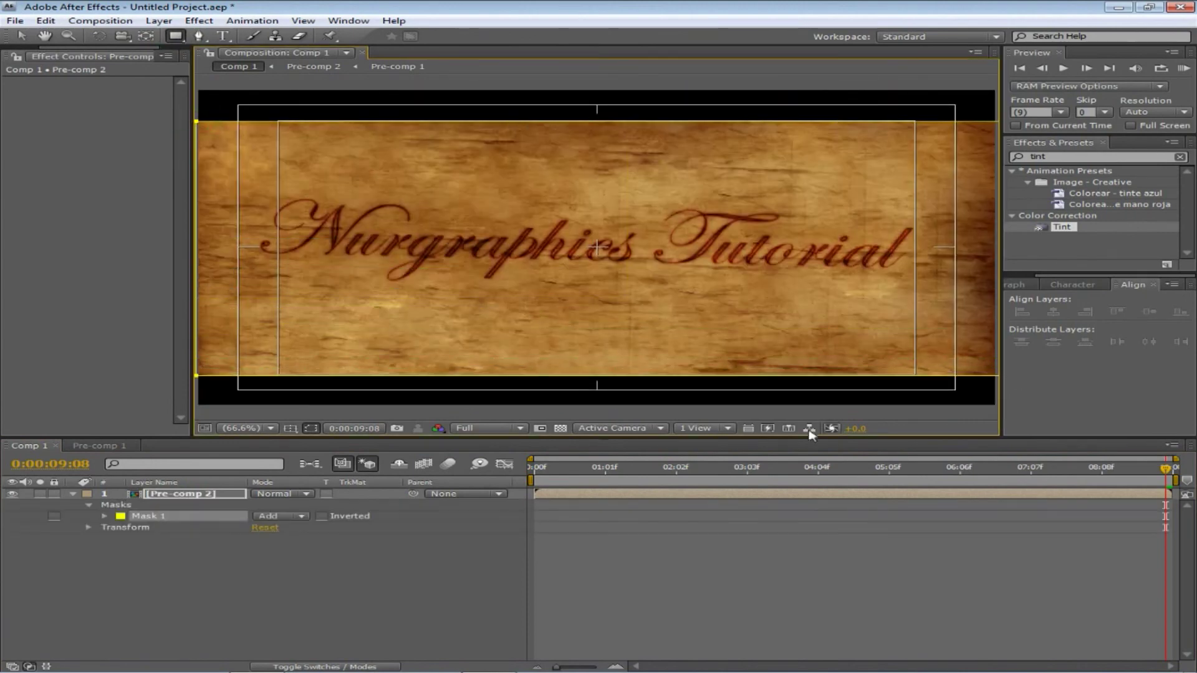
pyautogui.press('Delete')
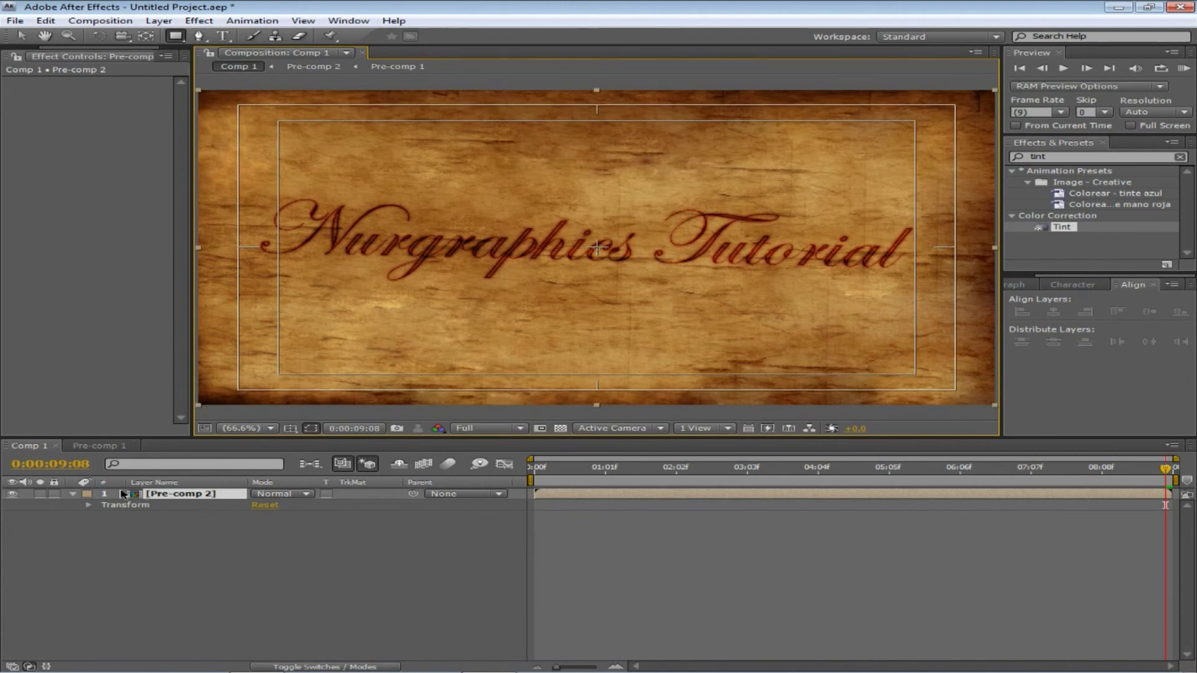
pyautogui.click(120, 534)
pyautogui.click(179, 499)
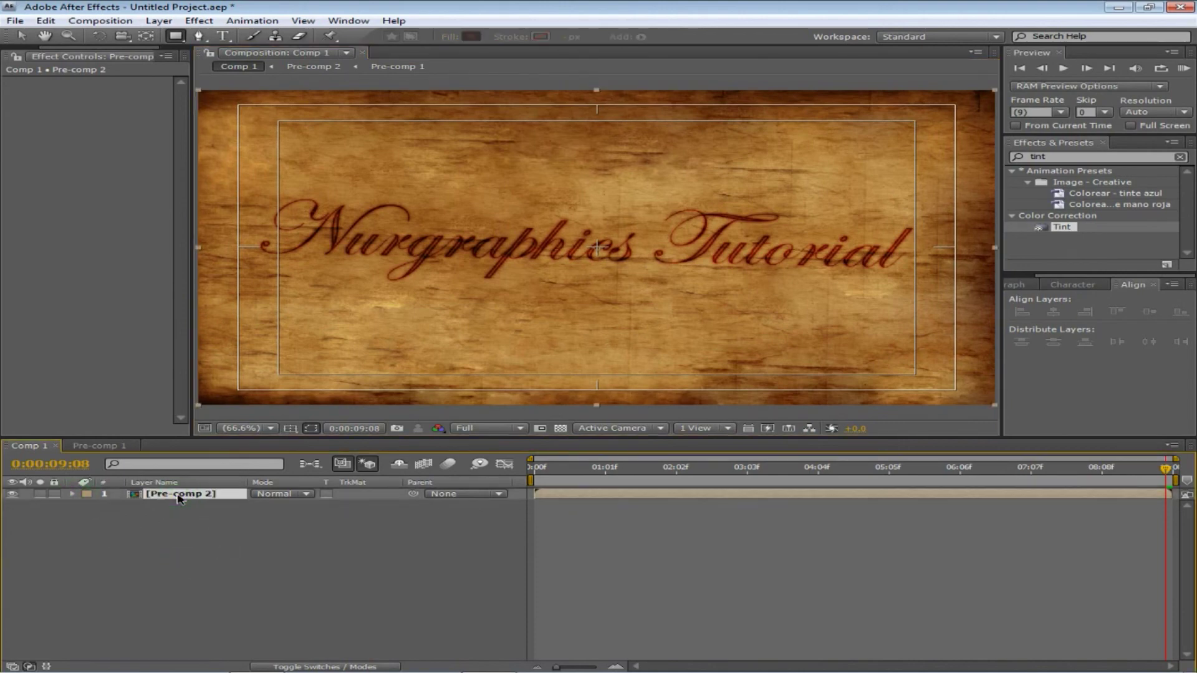
pyautogui.doubleClick(162, 497)
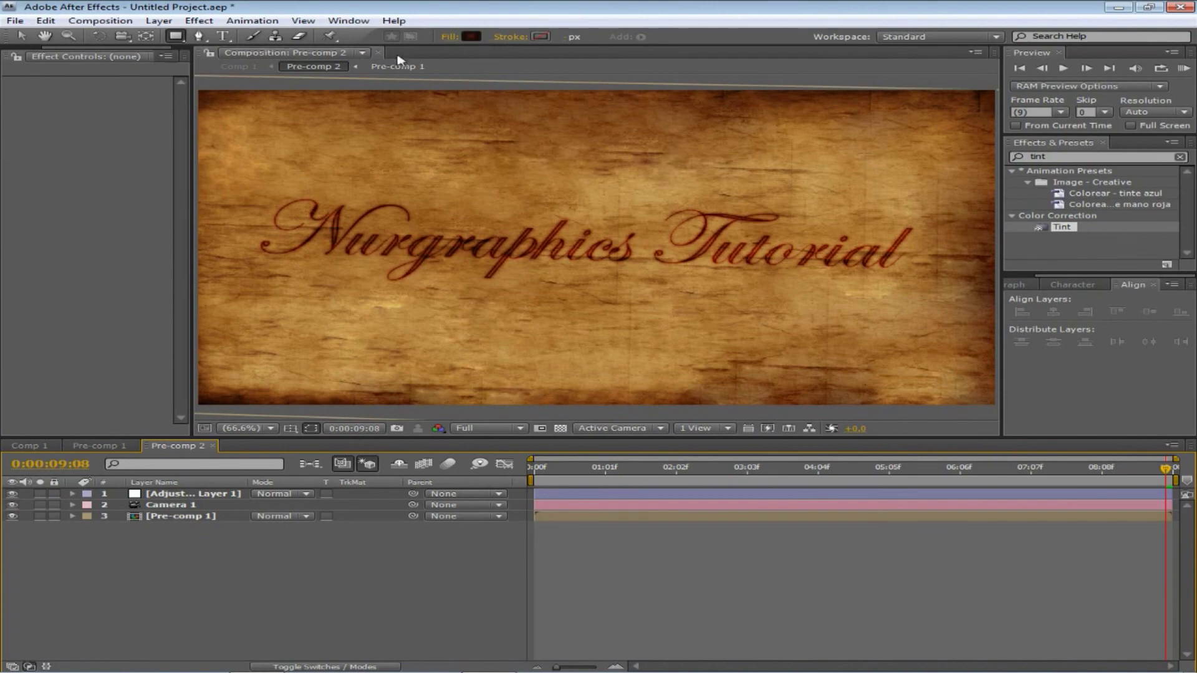
# Step: Back in Comp 1, draw an elliptical mask around the title text
pyautogui.moveTo(175, 35); pyautogui.dragTo(268, 67)
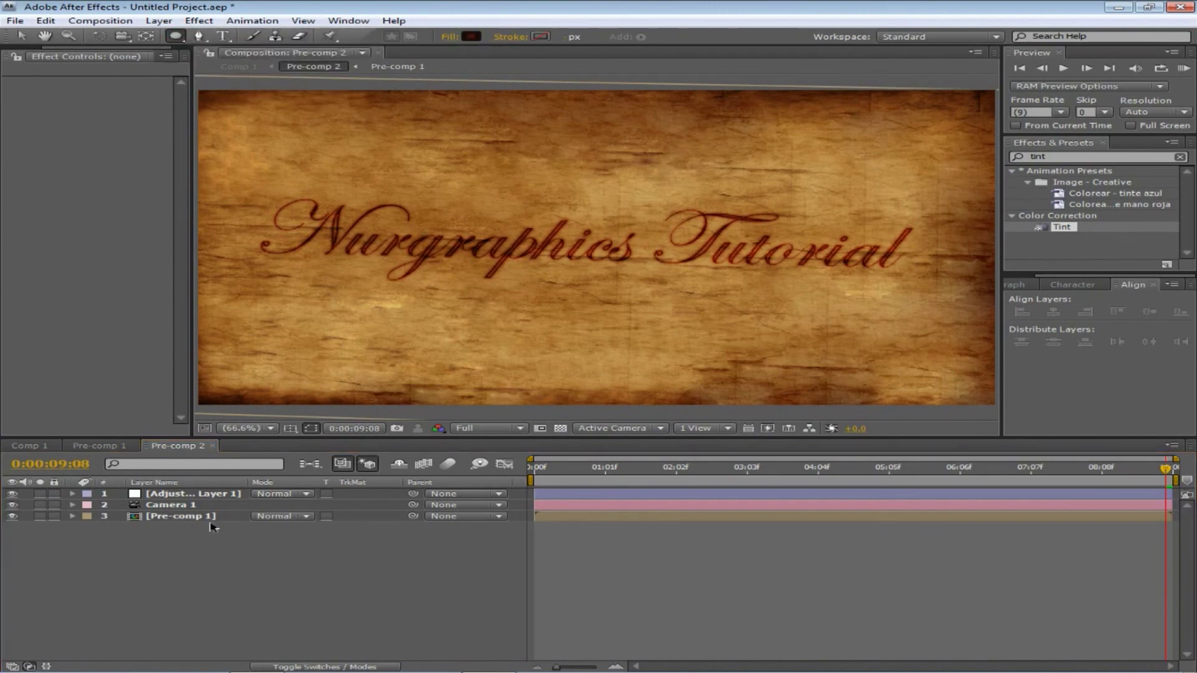
pyautogui.click(100, 445)
pyautogui.click(29, 445)
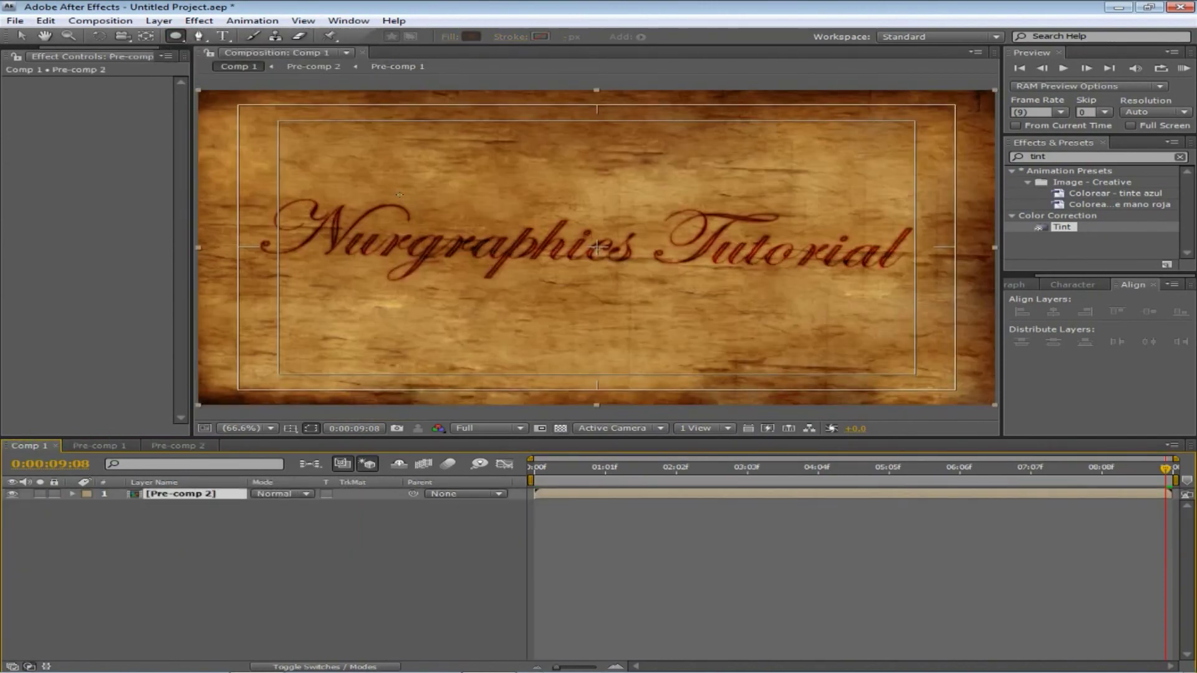
pyautogui.moveTo(364, 161); pyautogui.dragTo(886, 369)
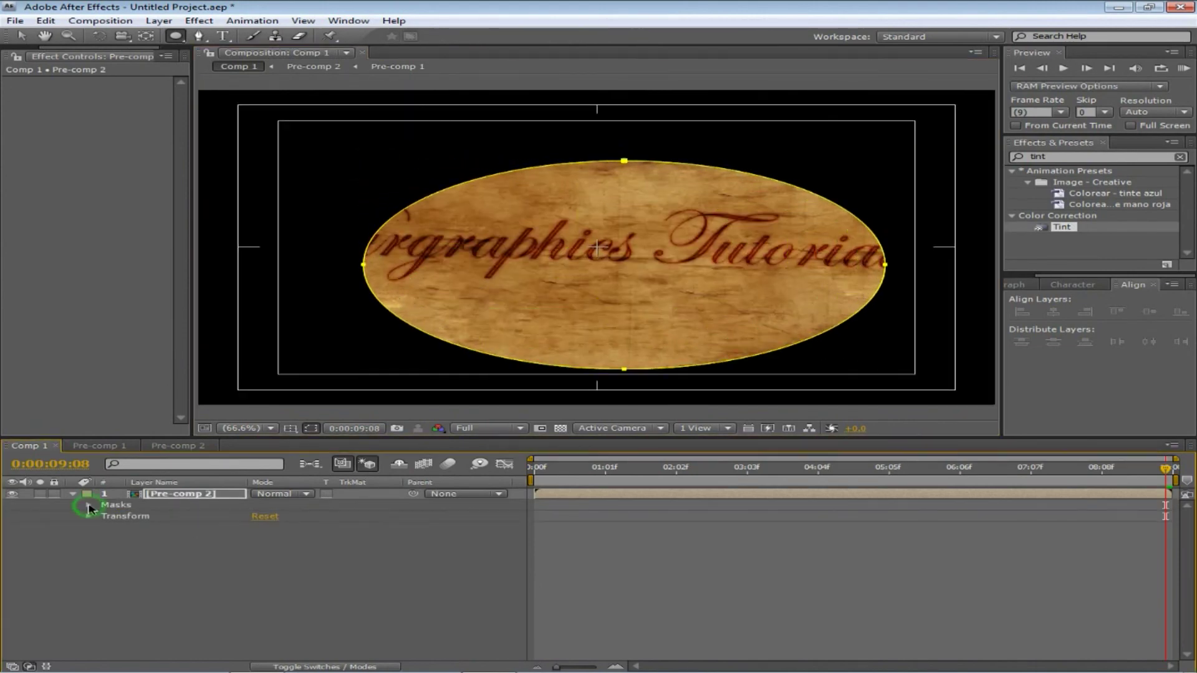
# Step: Feather Mask 1 to 670 pixels and expand it by 315 pixels for a vignette
pyautogui.click(104, 517)
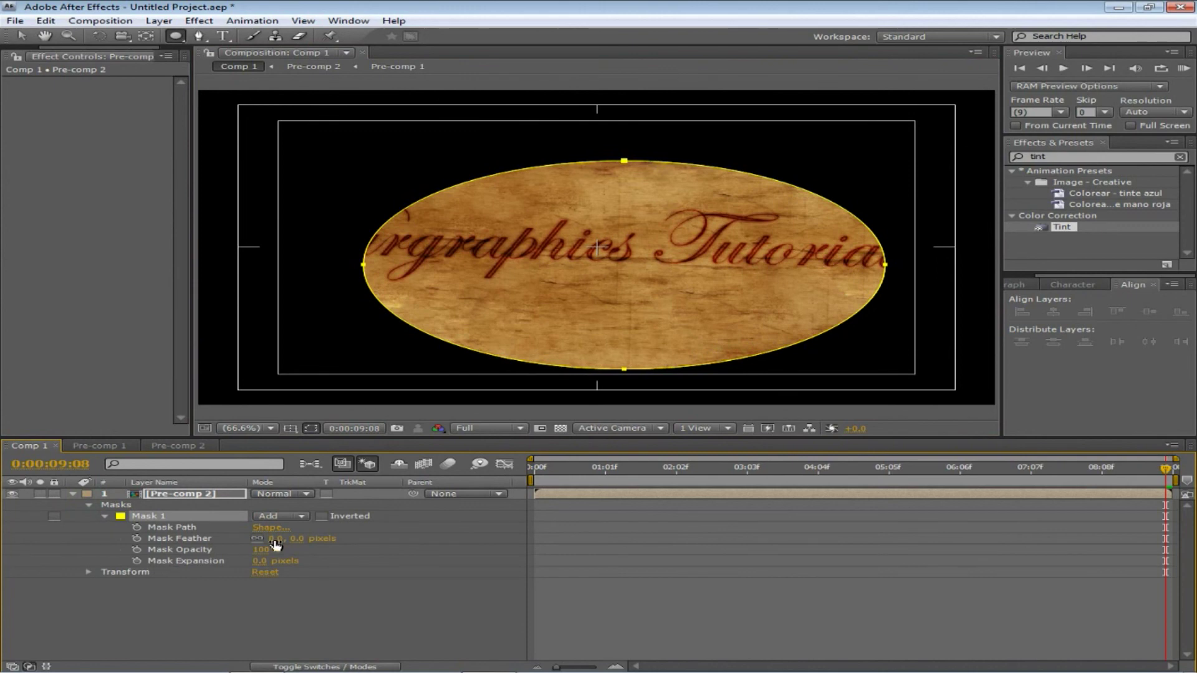
pyautogui.moveTo(275, 544); pyautogui.dragTo(959, 581)
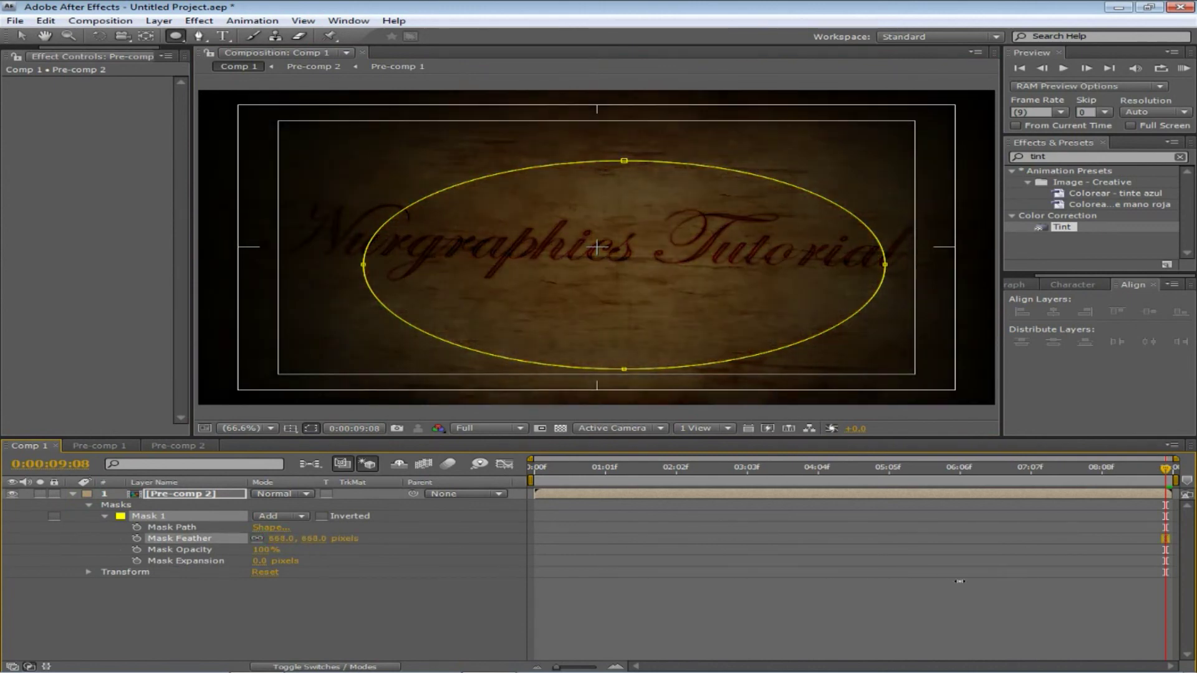
pyautogui.moveTo(262, 553); pyautogui.dragTo(436, 571)
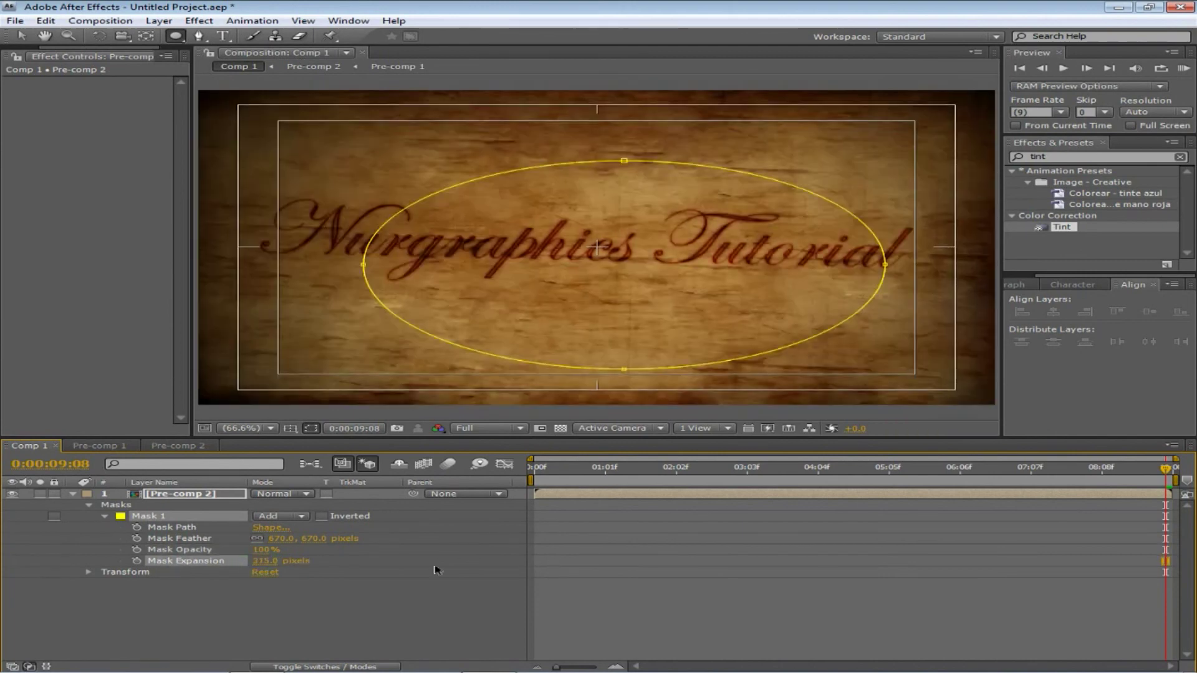
pyautogui.click(75, 623)
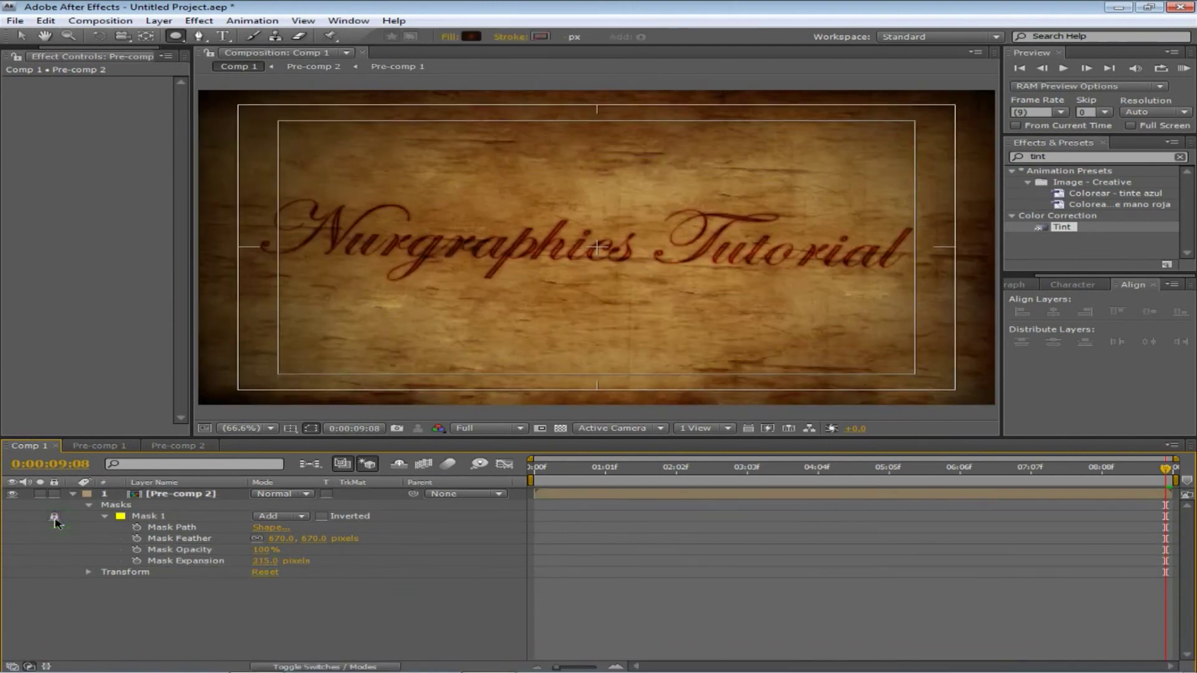
# Step: Change Mask 1's mode from Subtract to None, then collapse the layer's properties
pyautogui.click(105, 516)
pyautogui.click(89, 504)
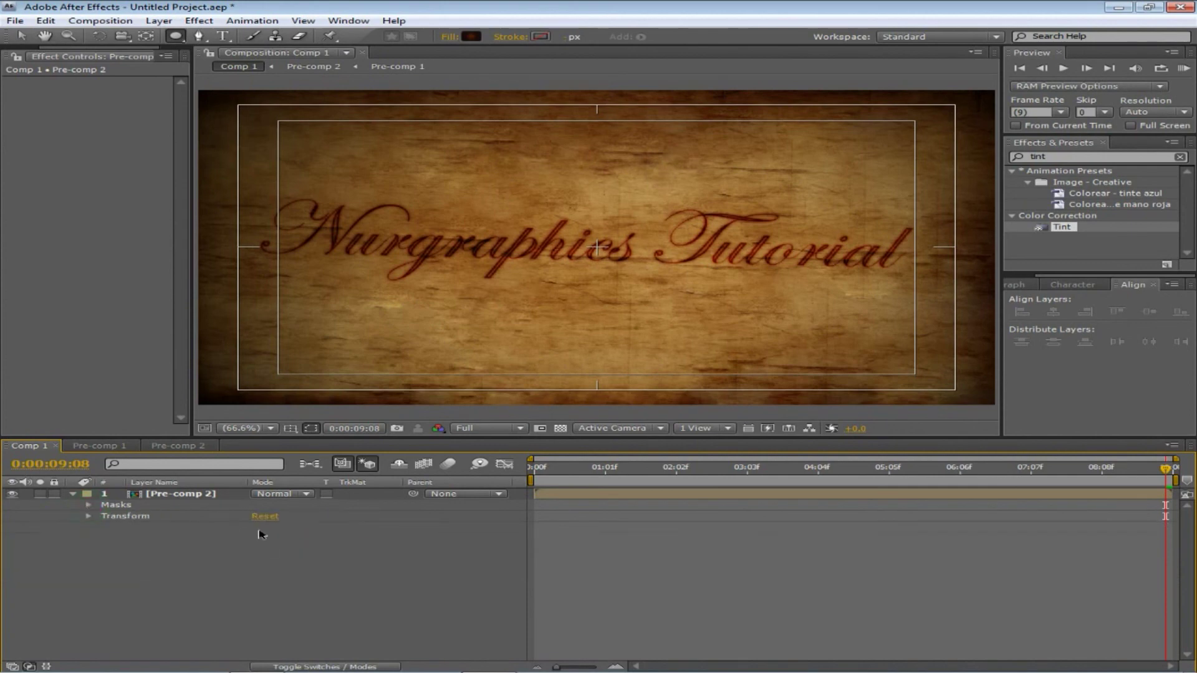
pyautogui.click(280, 516)
pyautogui.click(293, 516)
pyautogui.click(308, 521)
pyautogui.click(305, 488)
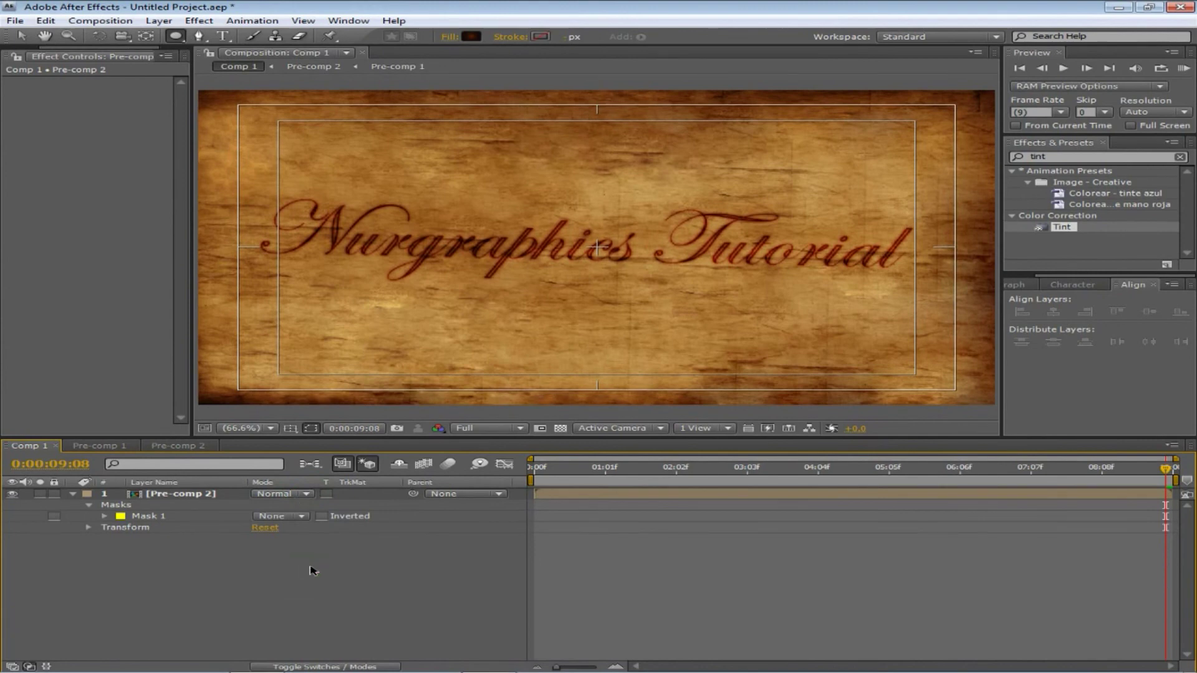
pyautogui.click(117, 506)
pyautogui.click(89, 505)
pyautogui.click(89, 506)
pyautogui.click(103, 516)
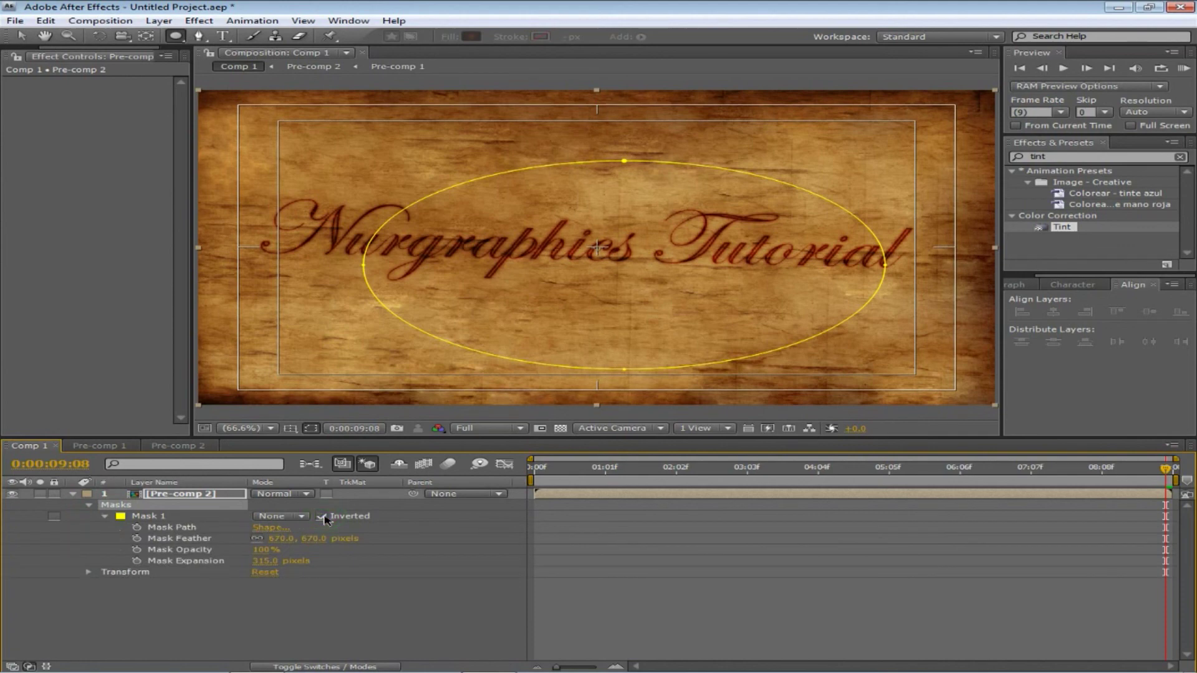
pyautogui.click(690, 539)
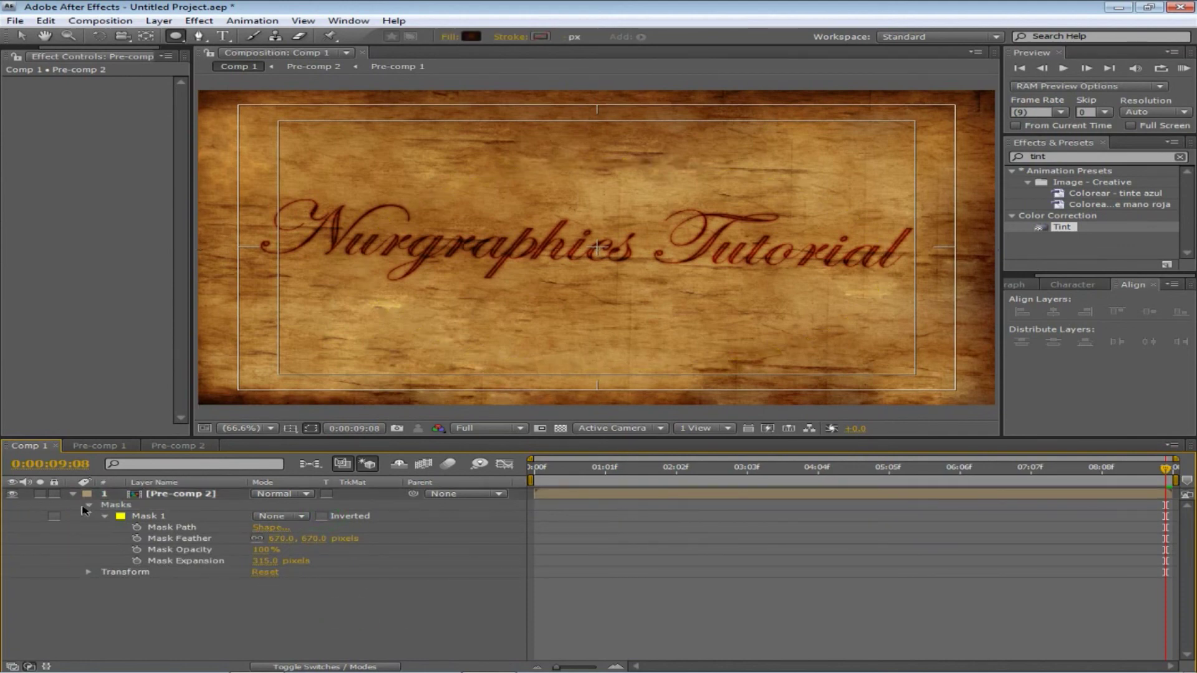
pyautogui.click(73, 494)
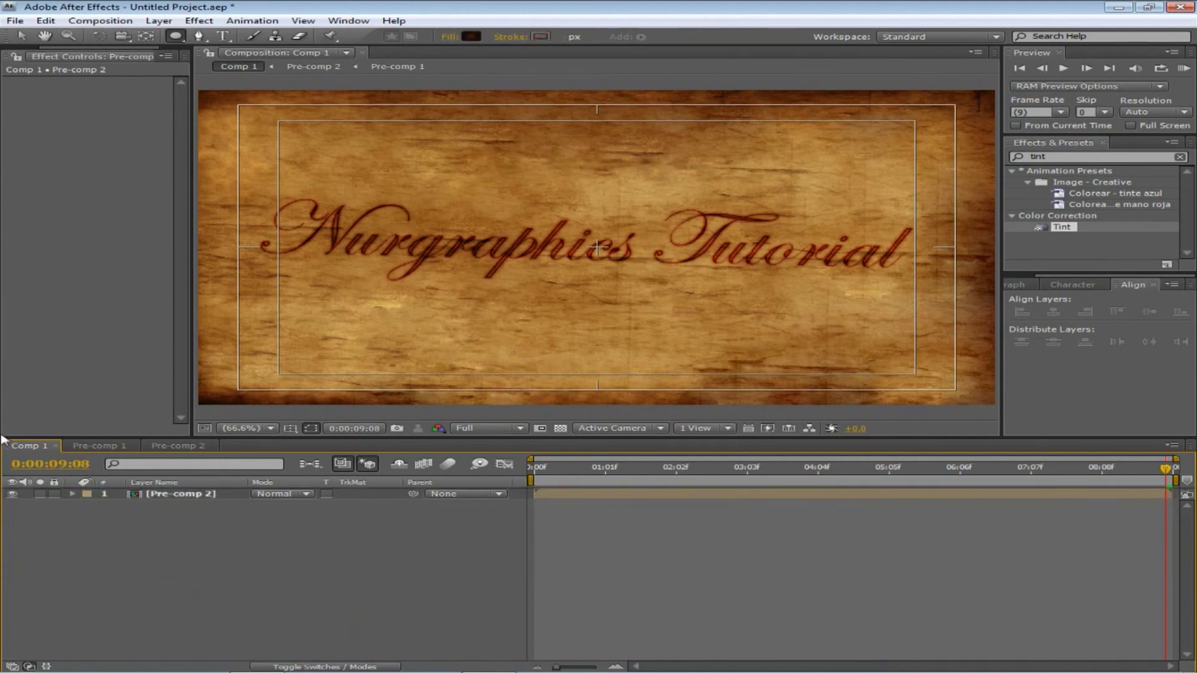
# Step: Draw a wide rectangle mask on Pre-comp 2 to create letterbox bars
pyautogui.moveTo(175, 36); pyautogui.dragTo(249, 39)
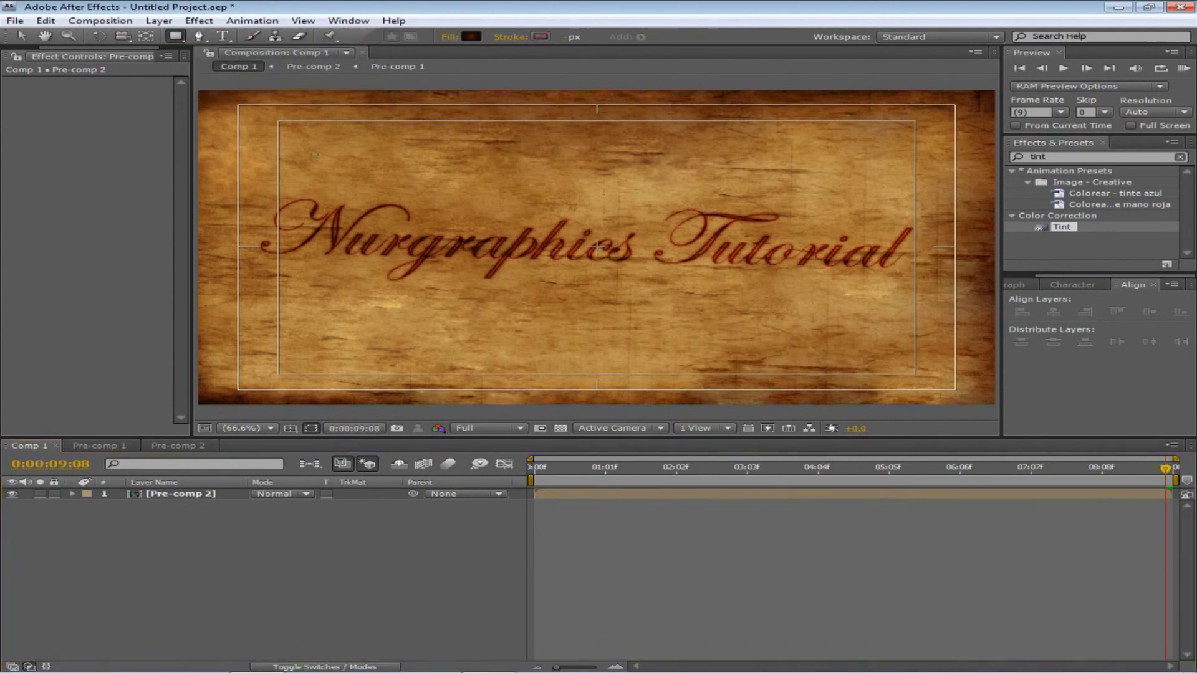
pyautogui.click(212, 495)
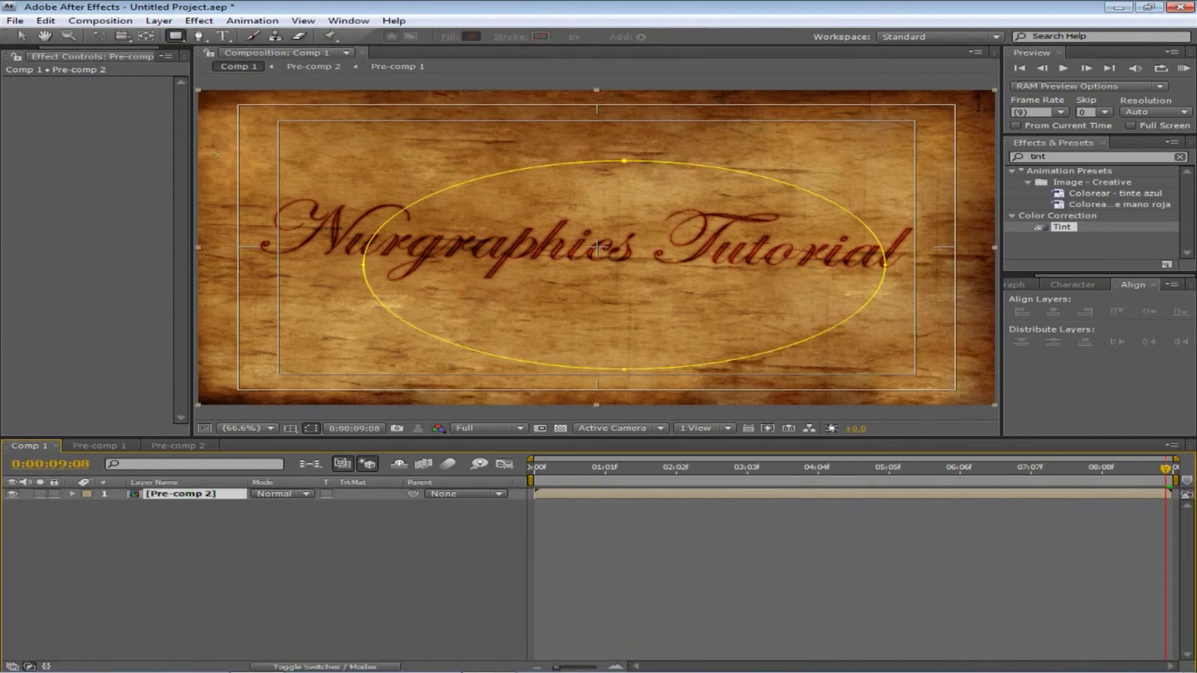
pyautogui.moveTo(195, 124); pyautogui.dragTo(997, 375)
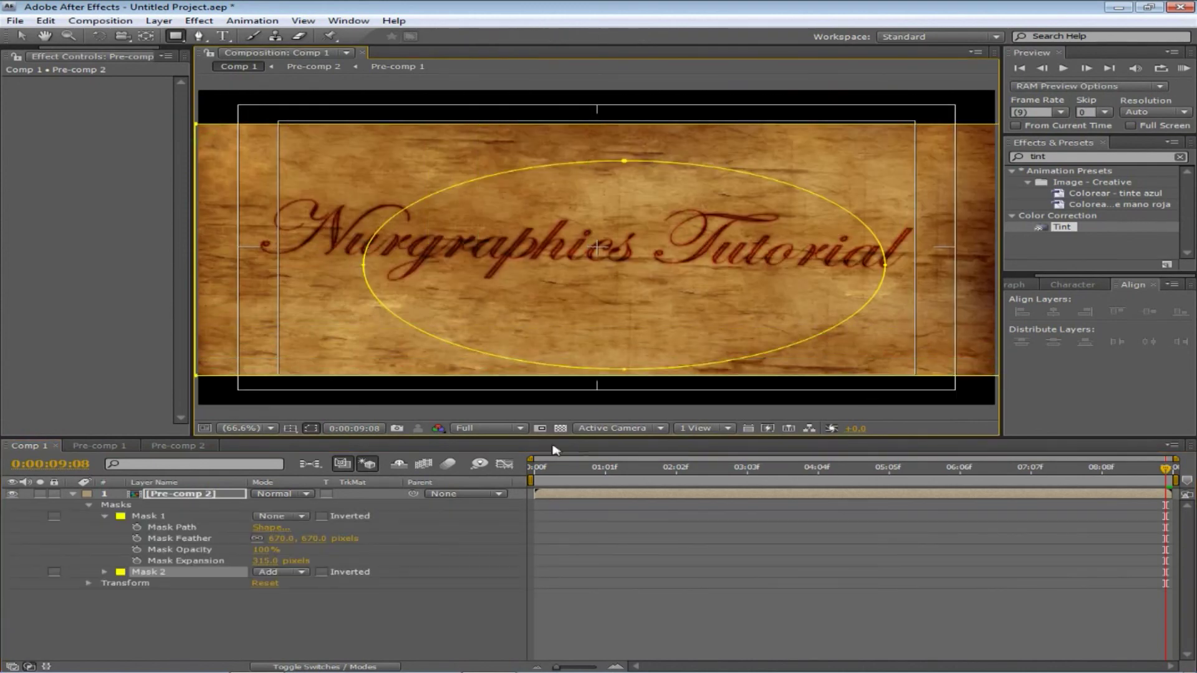
pyautogui.click(437, 642)
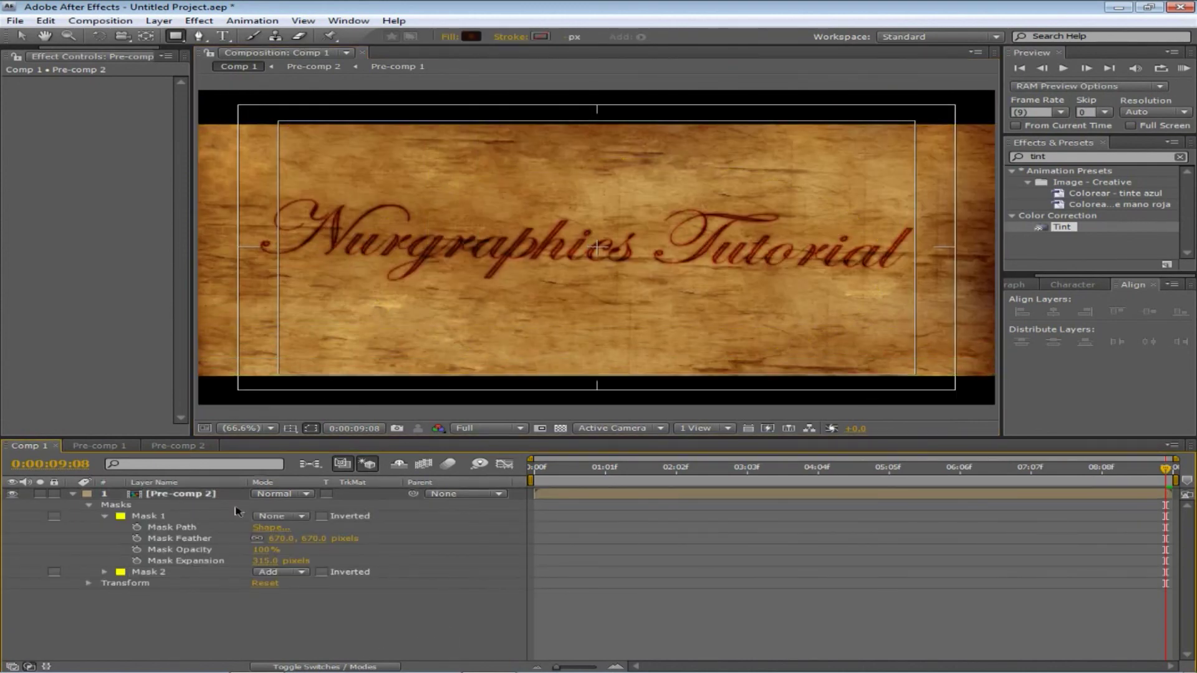
# Step: Hide the title/action safe guides and RAM-preview the animation from the start
pyautogui.click(290, 428)
pyautogui.click(307, 446)
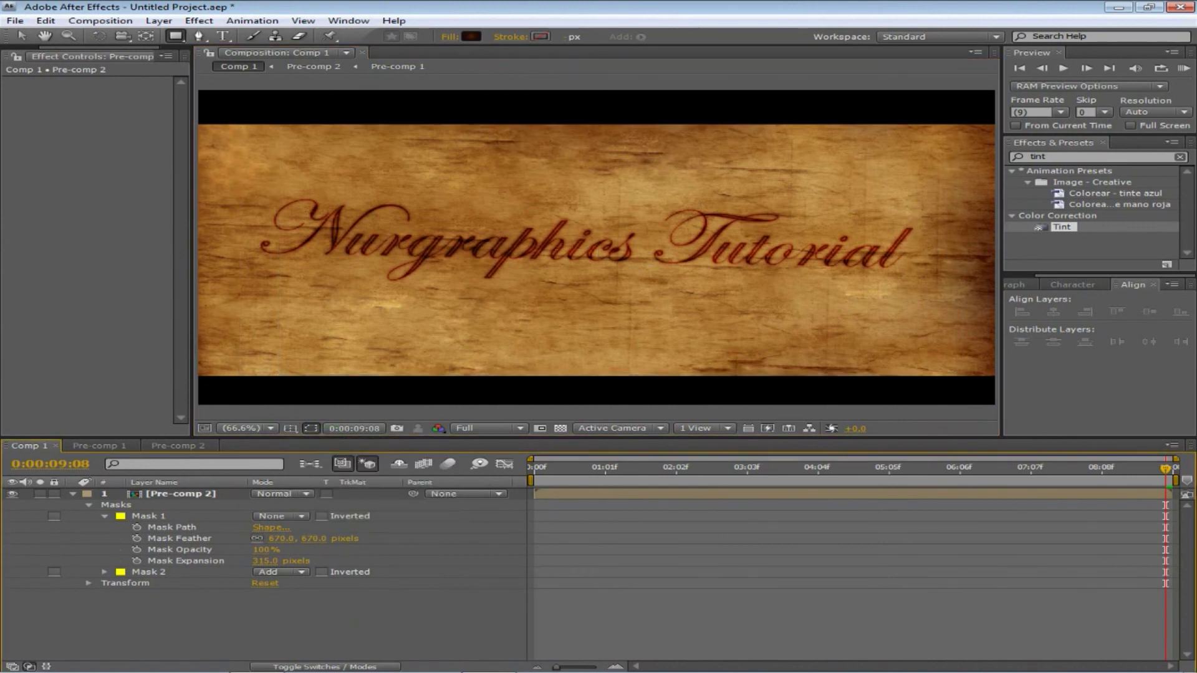
pyautogui.press('KP_0')
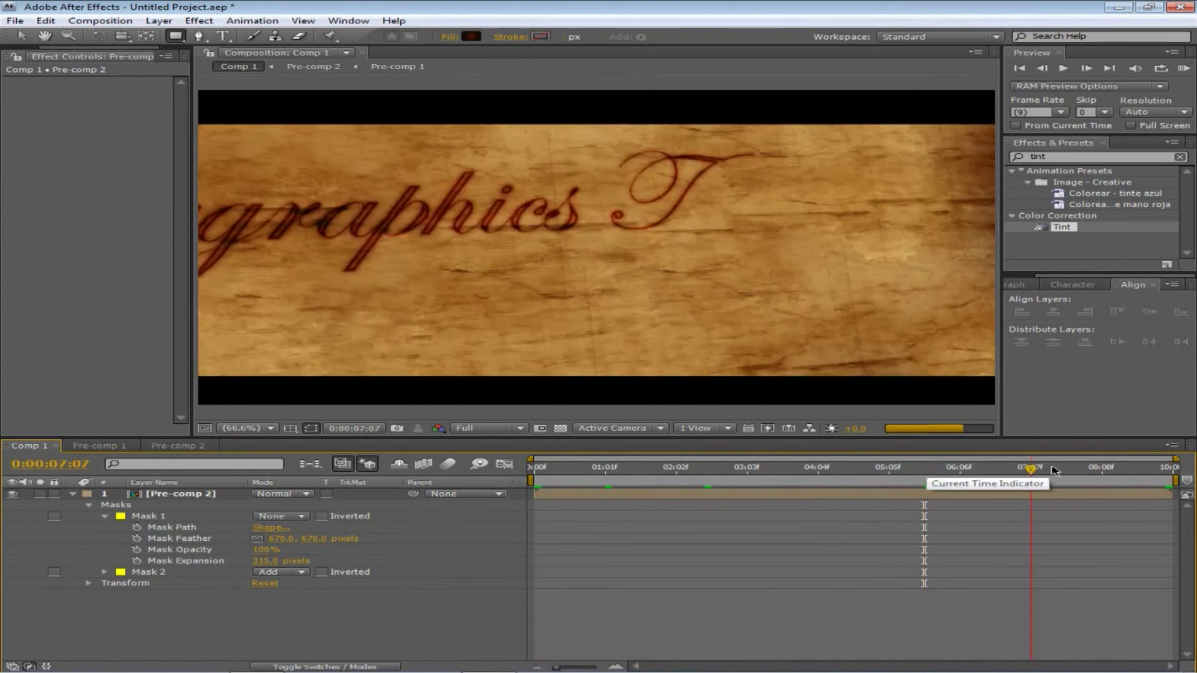
pyautogui.click(1167, 469)
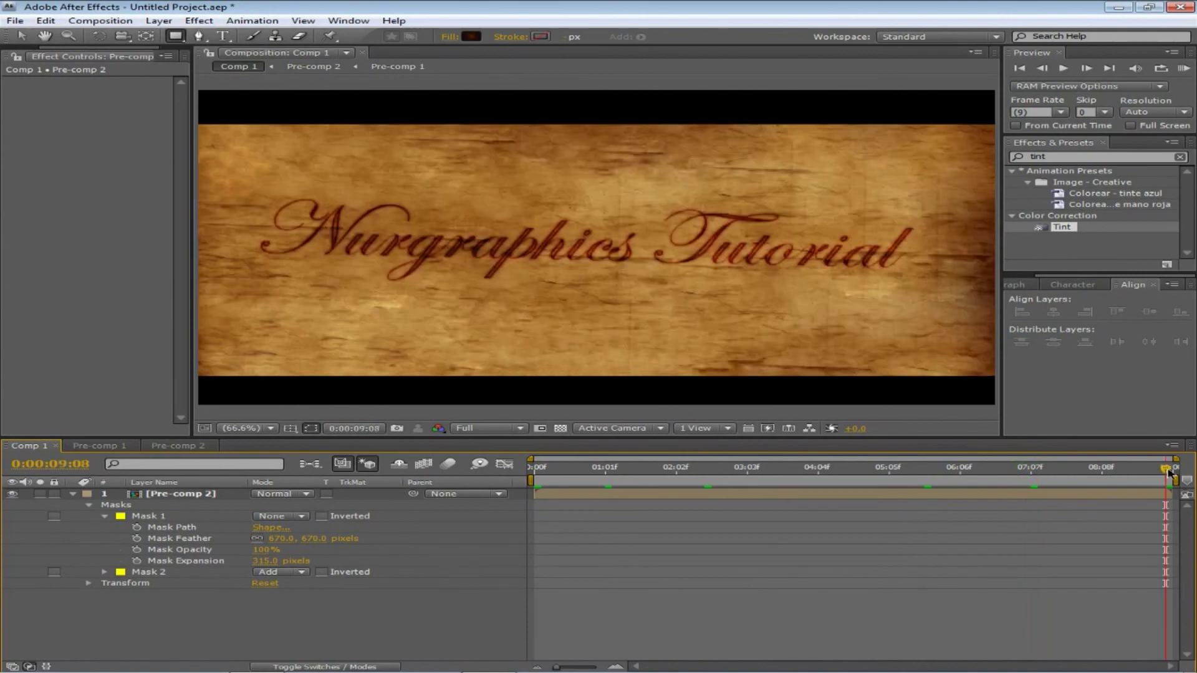